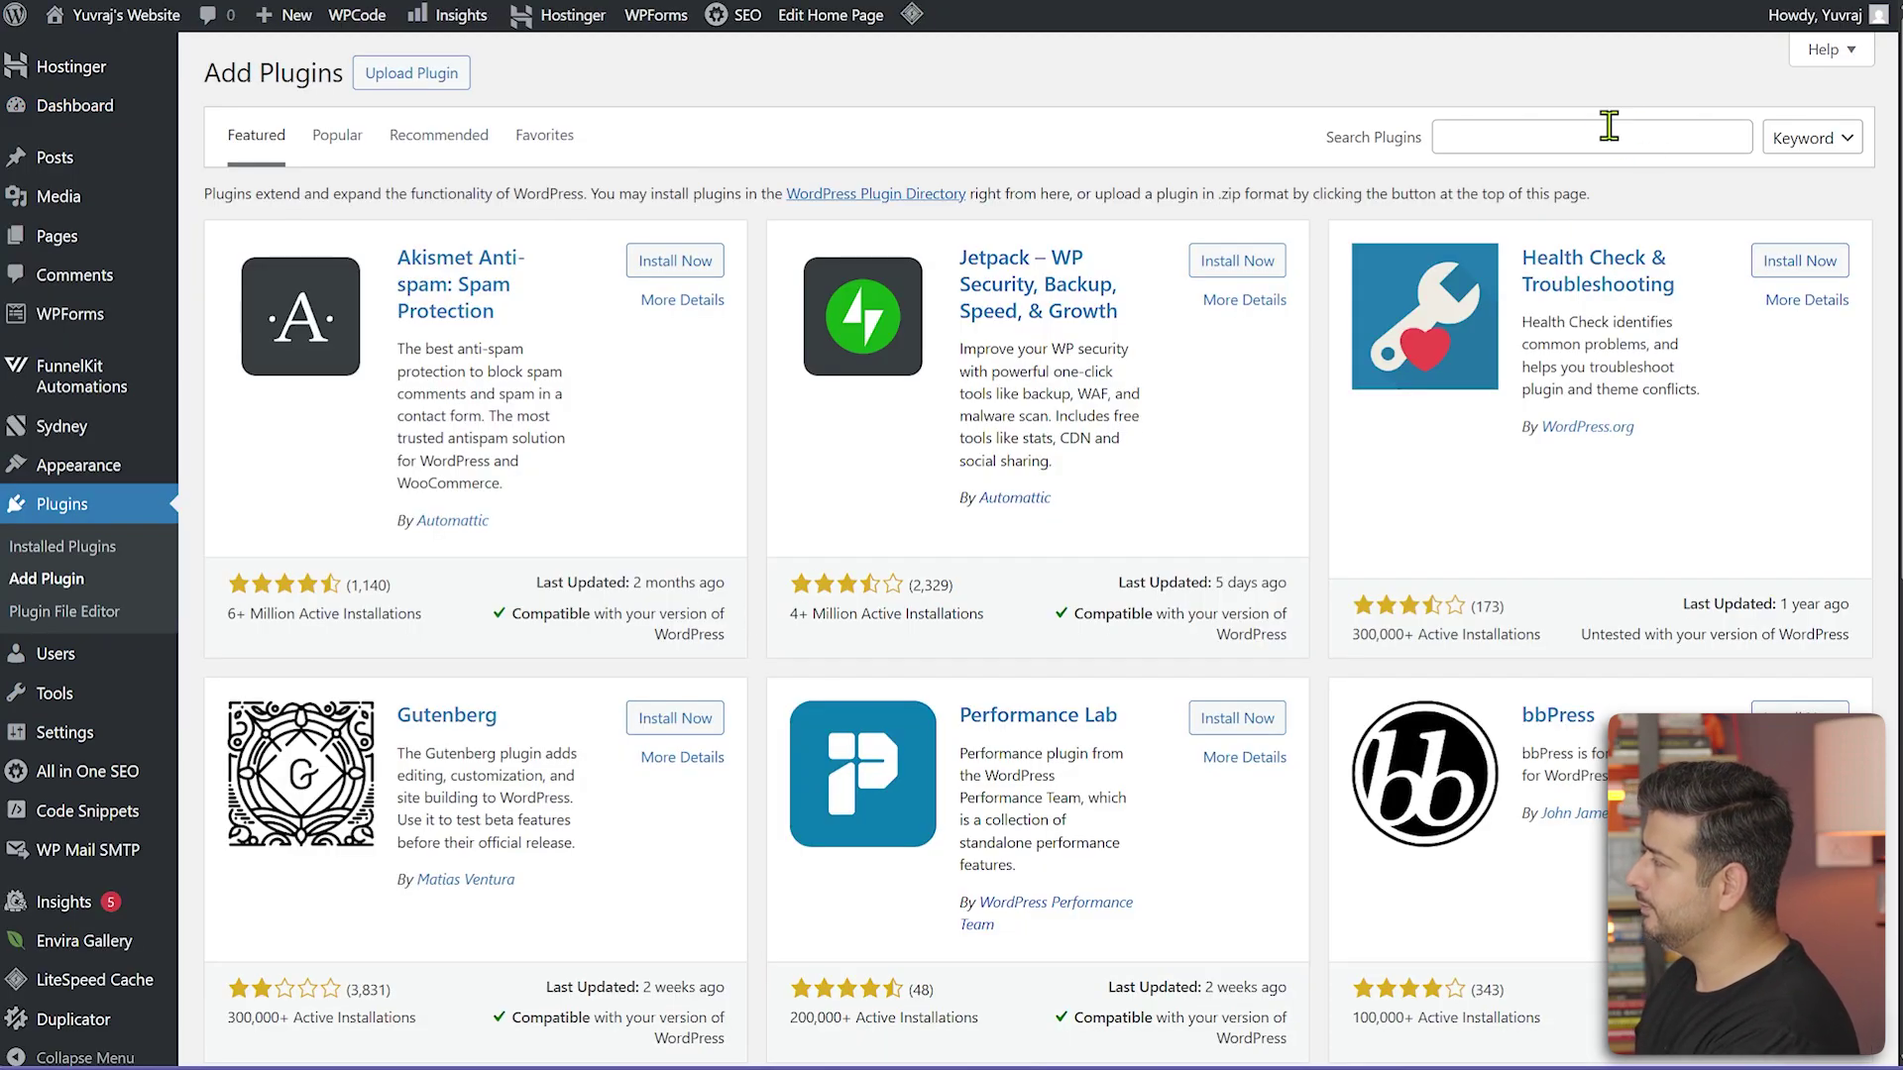
- Search the plugin directory for "easy digital downloads"
click(1614, 132)
text(woo)
key(BackSpace)
key(BackSpace)
key(BackSpace)
text(easy dig)
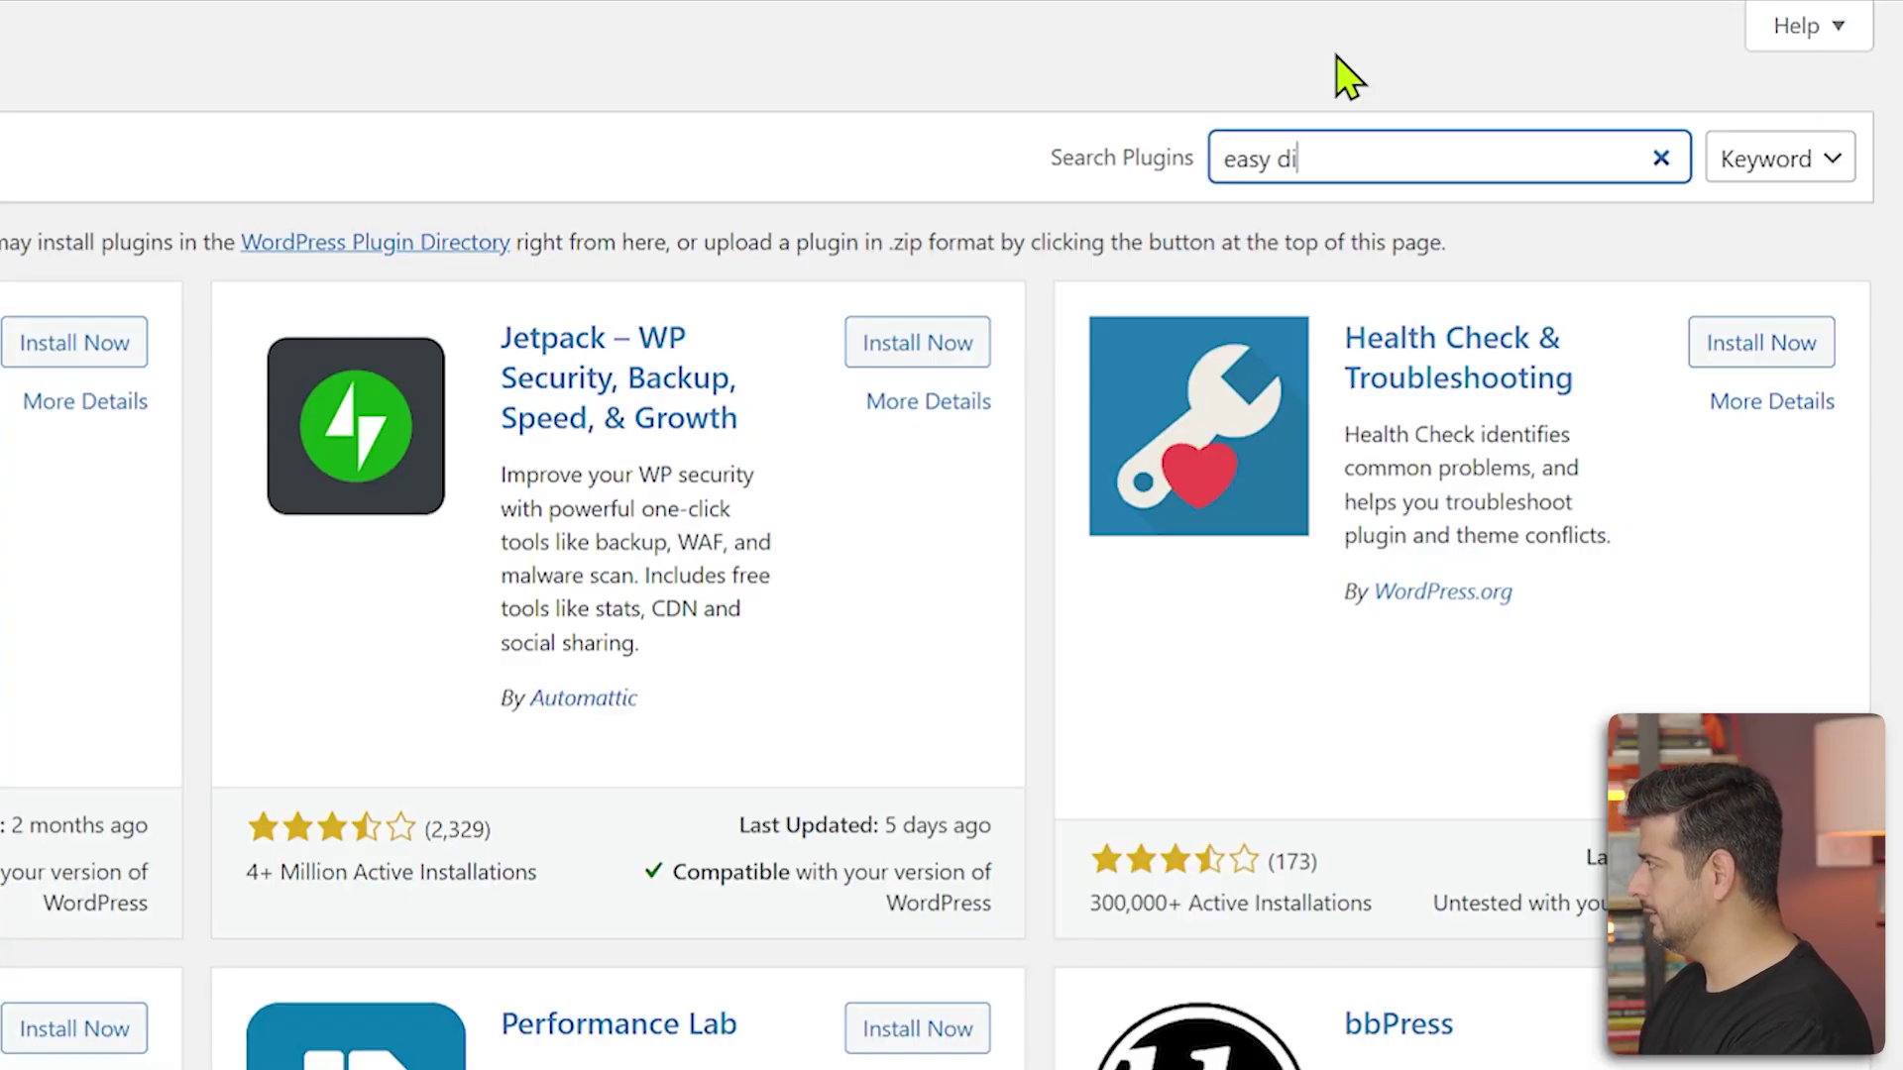
key(BackSpace)
text(g)
key(BackSpace)
text(gital dov)
key(BackSpace)
text(wnloads)
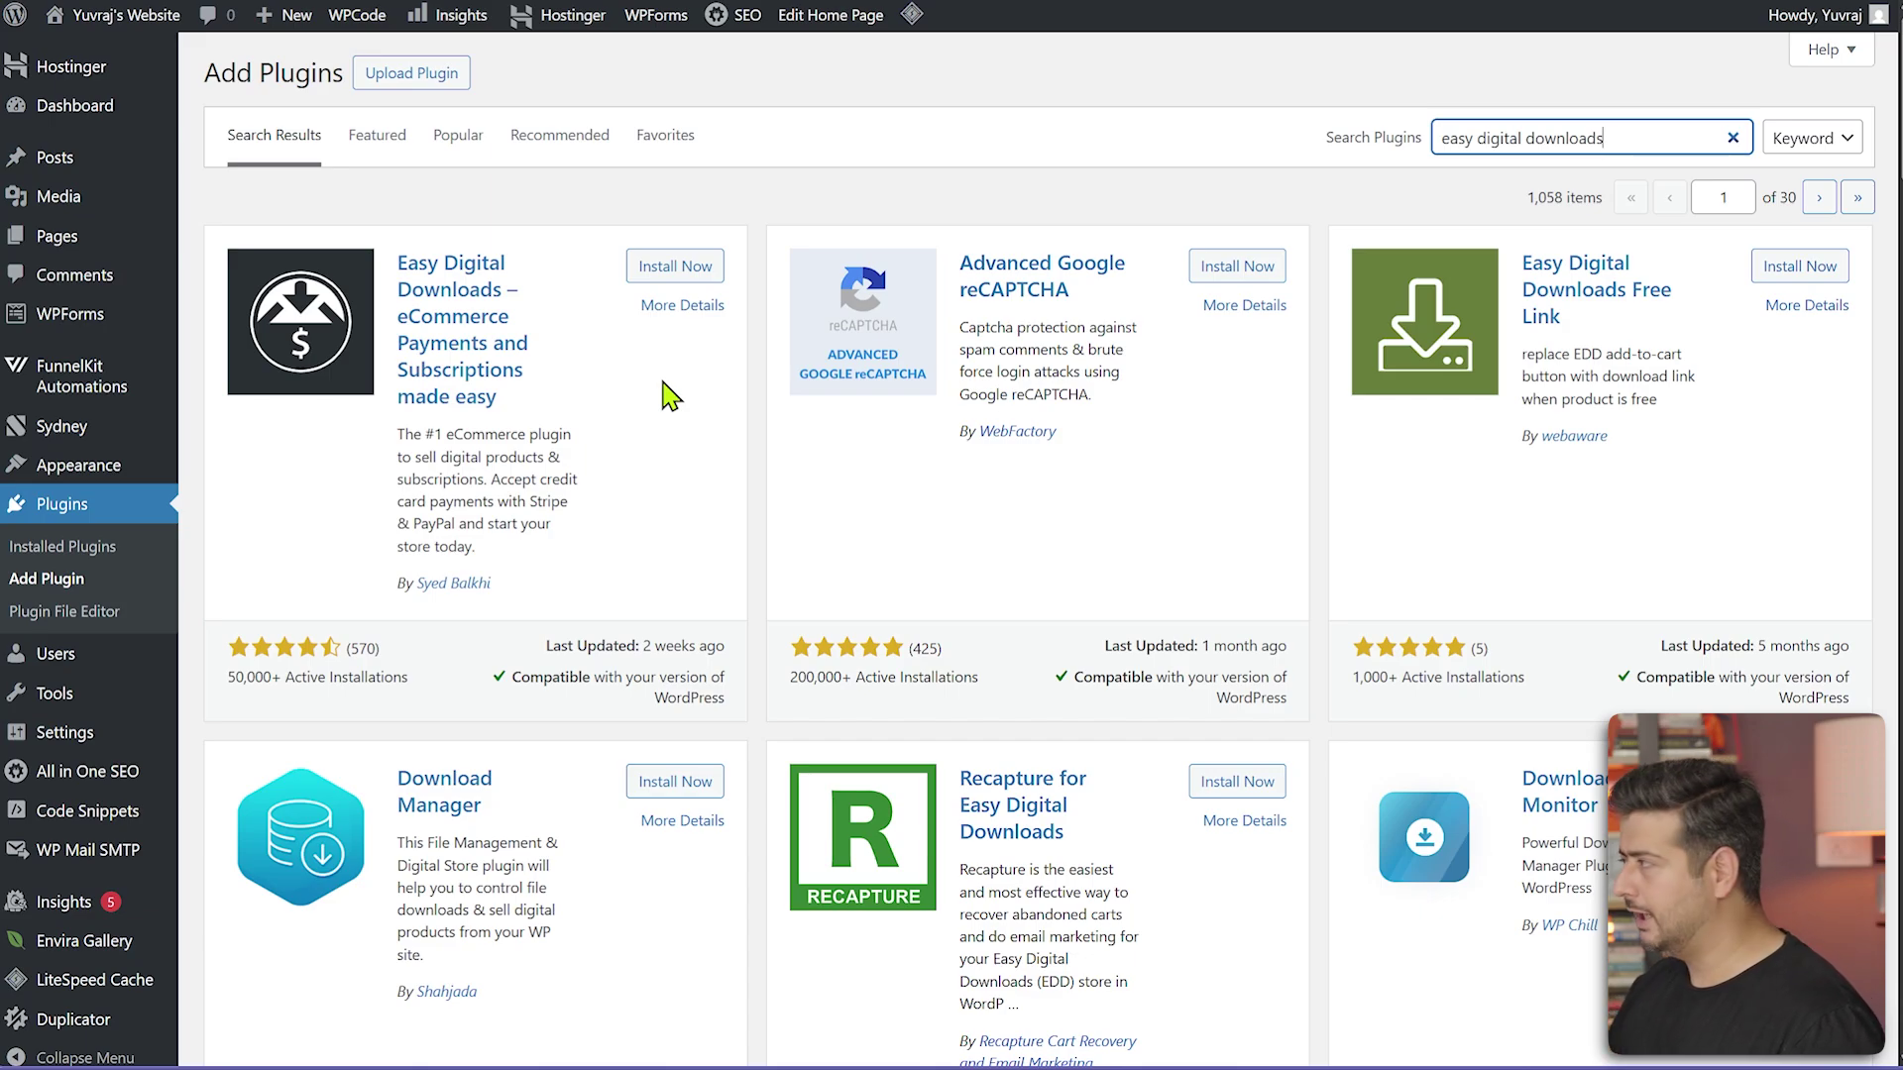
- Install and activate the Easy Digital Downloads eCommerce plugin, and look over its welcome page
click(662, 266)
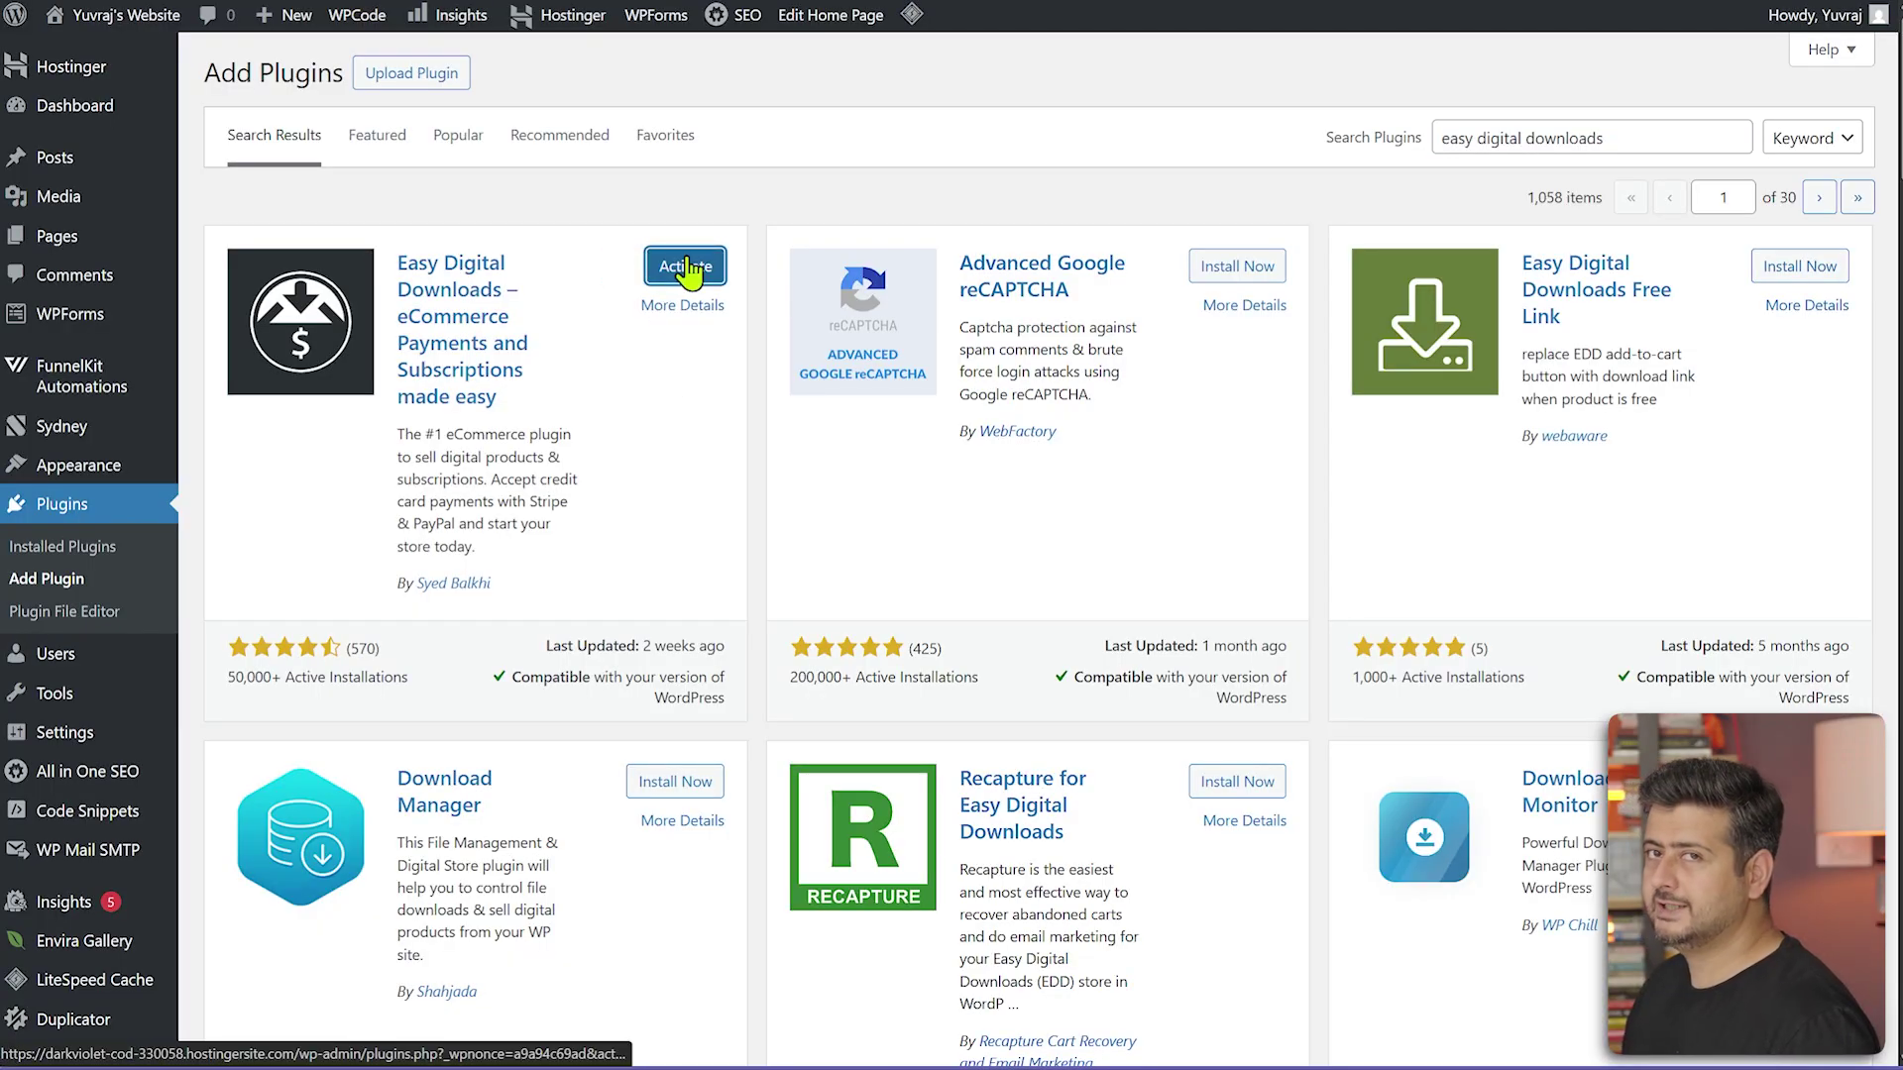
click(691, 268)
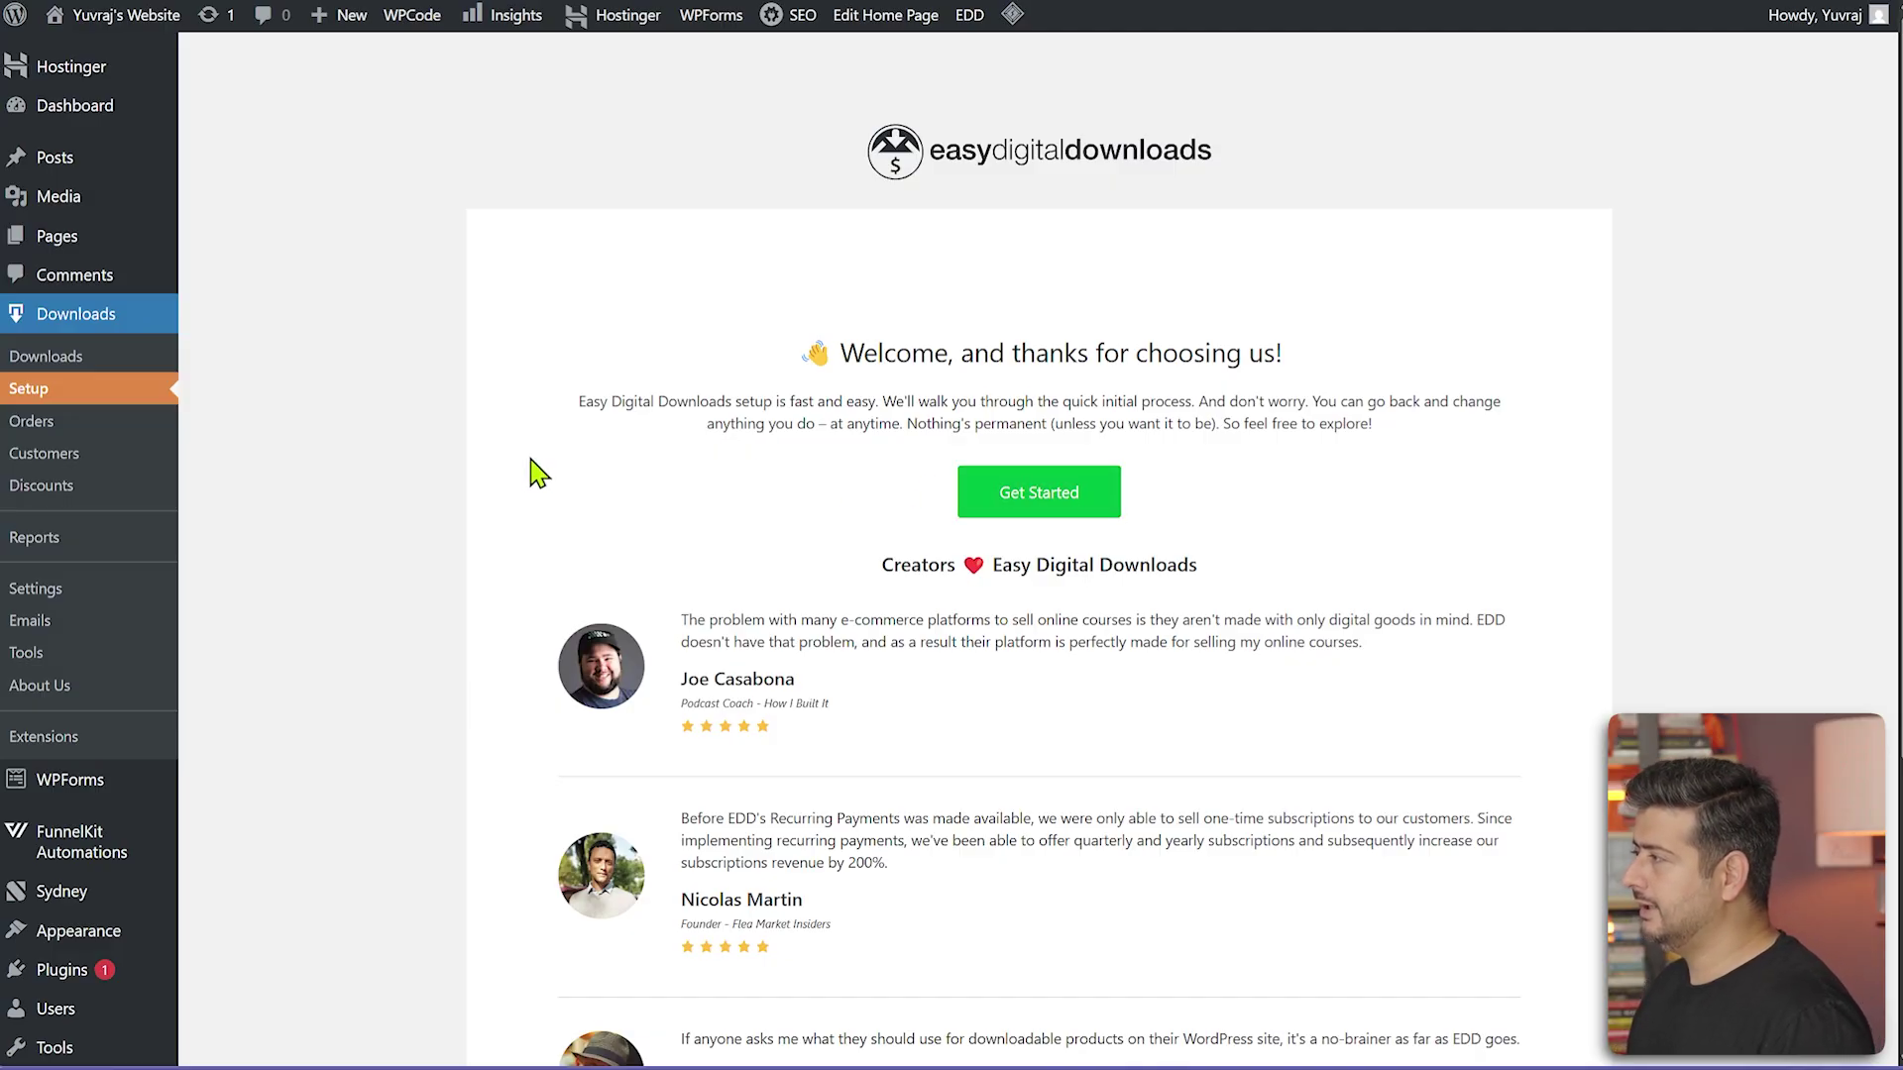
scroll(515, 478, down, 3)
scroll(486, 500, up, 4)
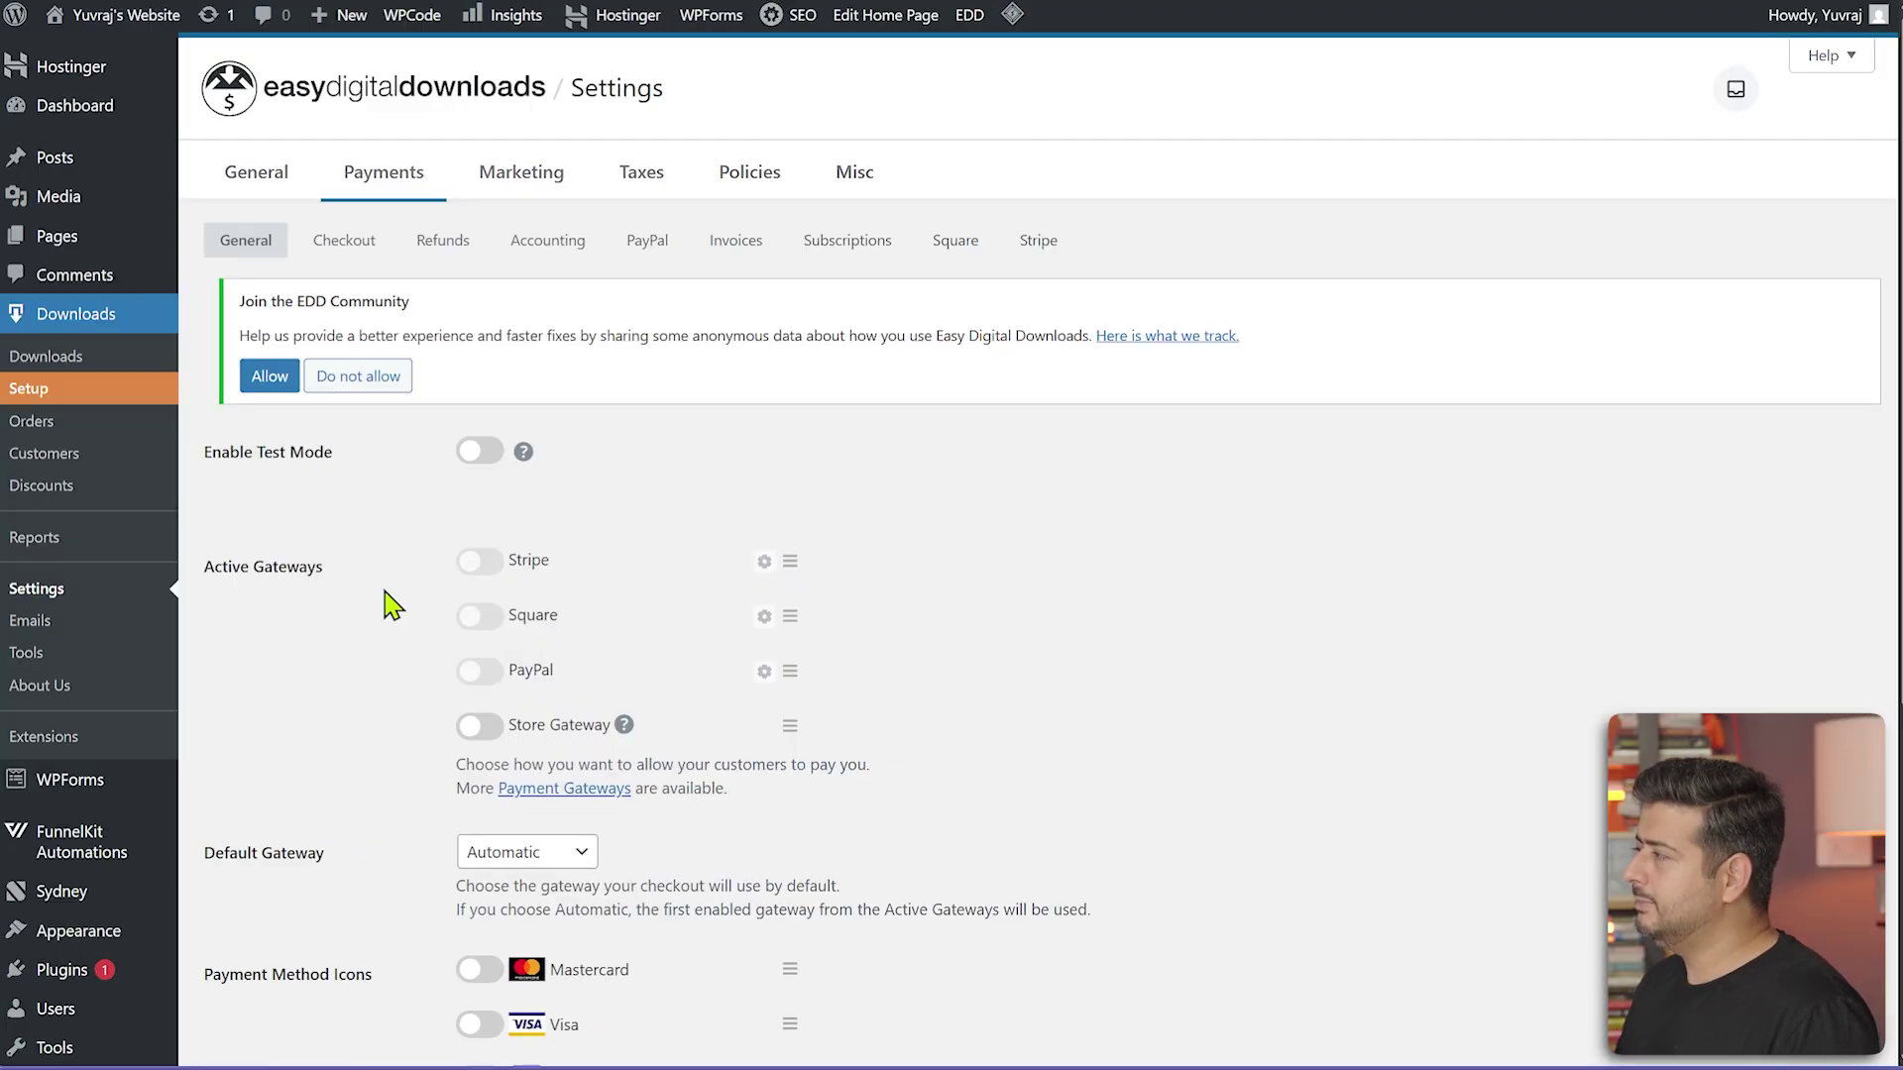
- Enable test mode in the general payment settings and save the changes
click(480, 459)
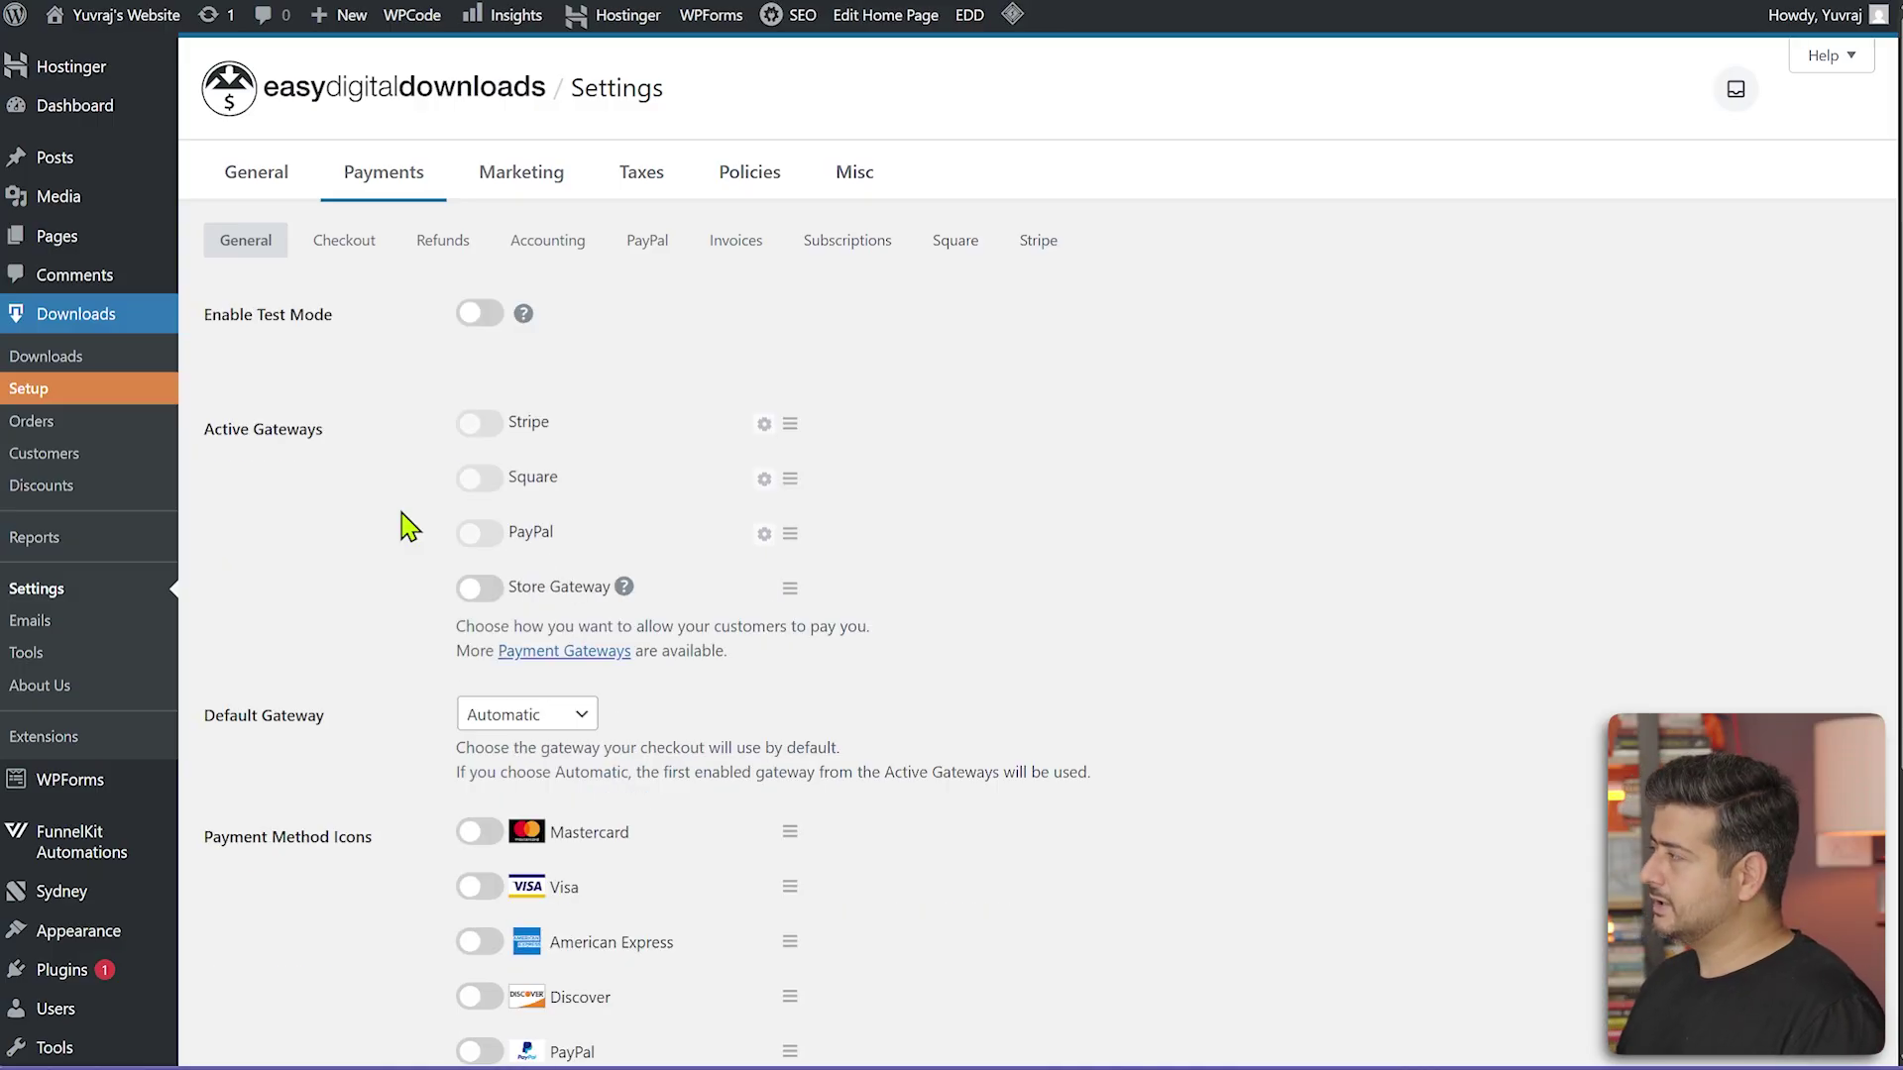
click(479, 313)
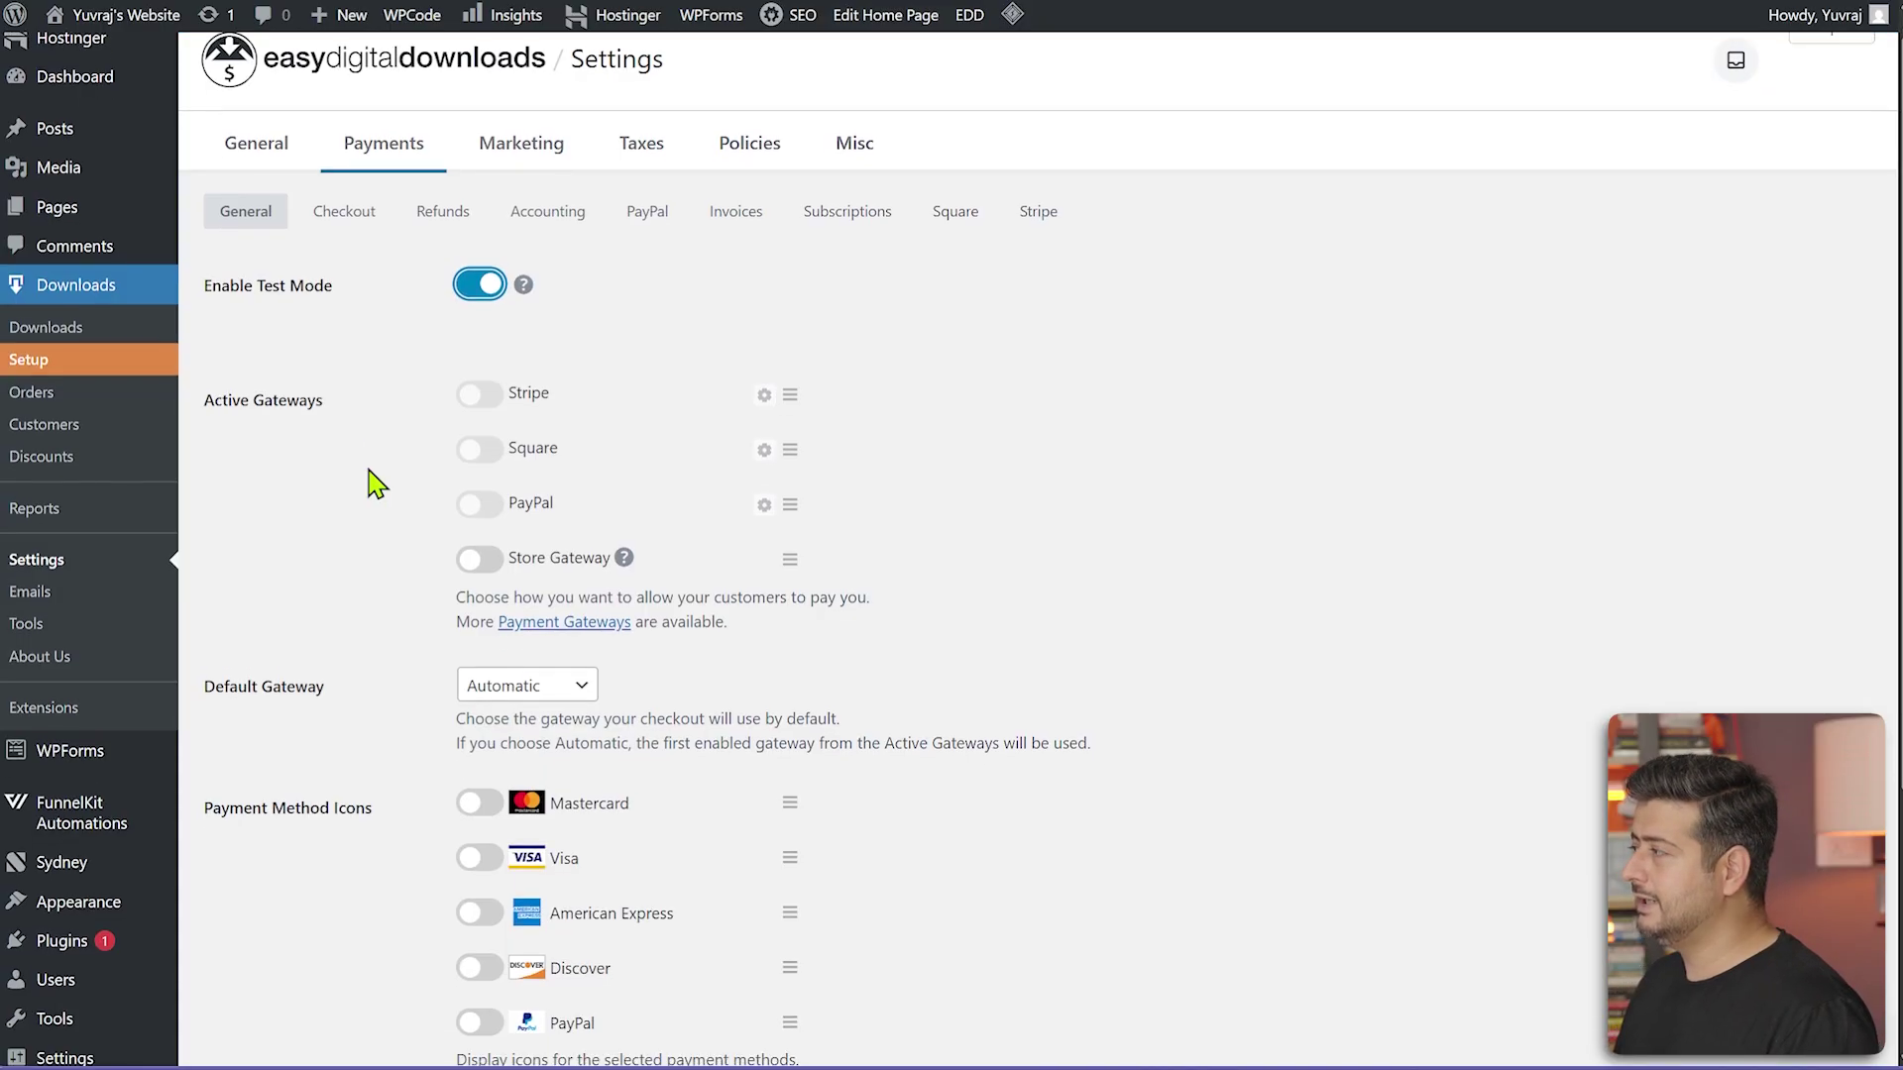
scroll(374, 486, down, 4)
click(264, 798)
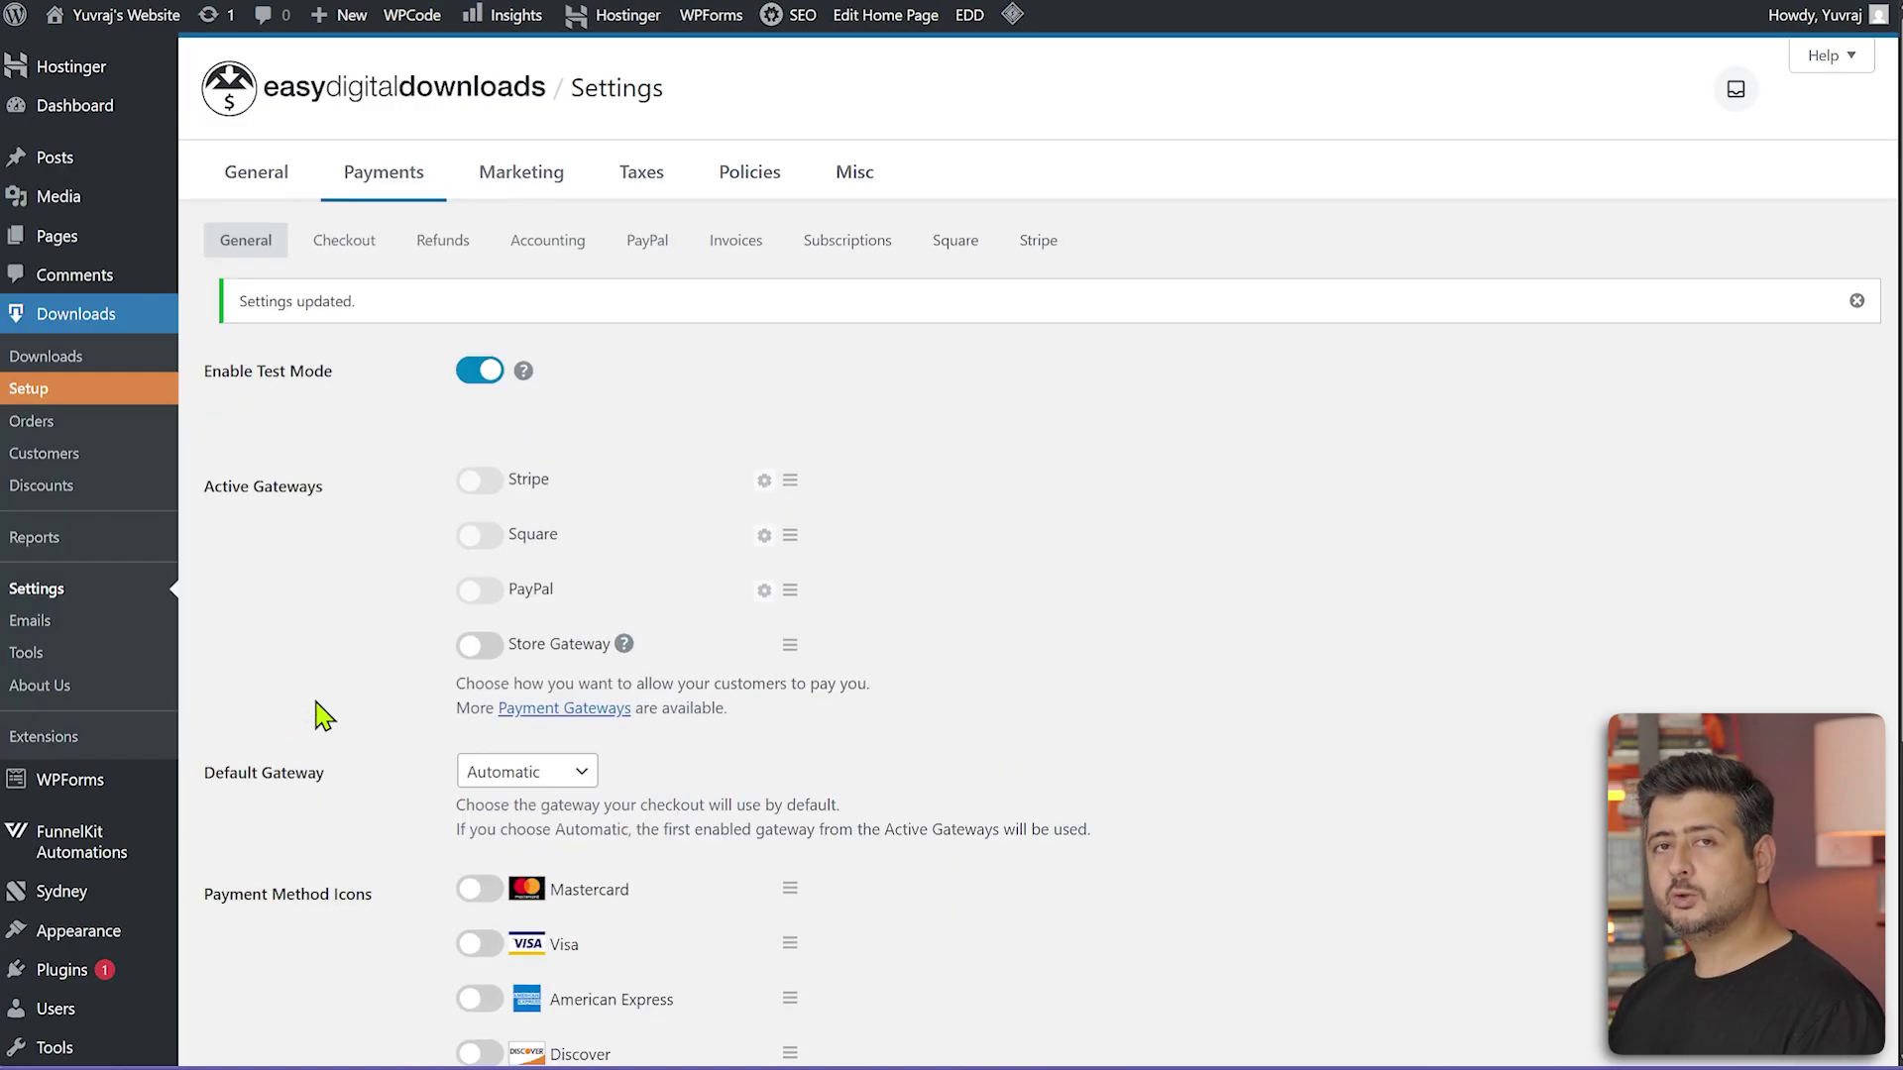
- Connect the store to Stripe using the existing account named Test
click(1040, 258)
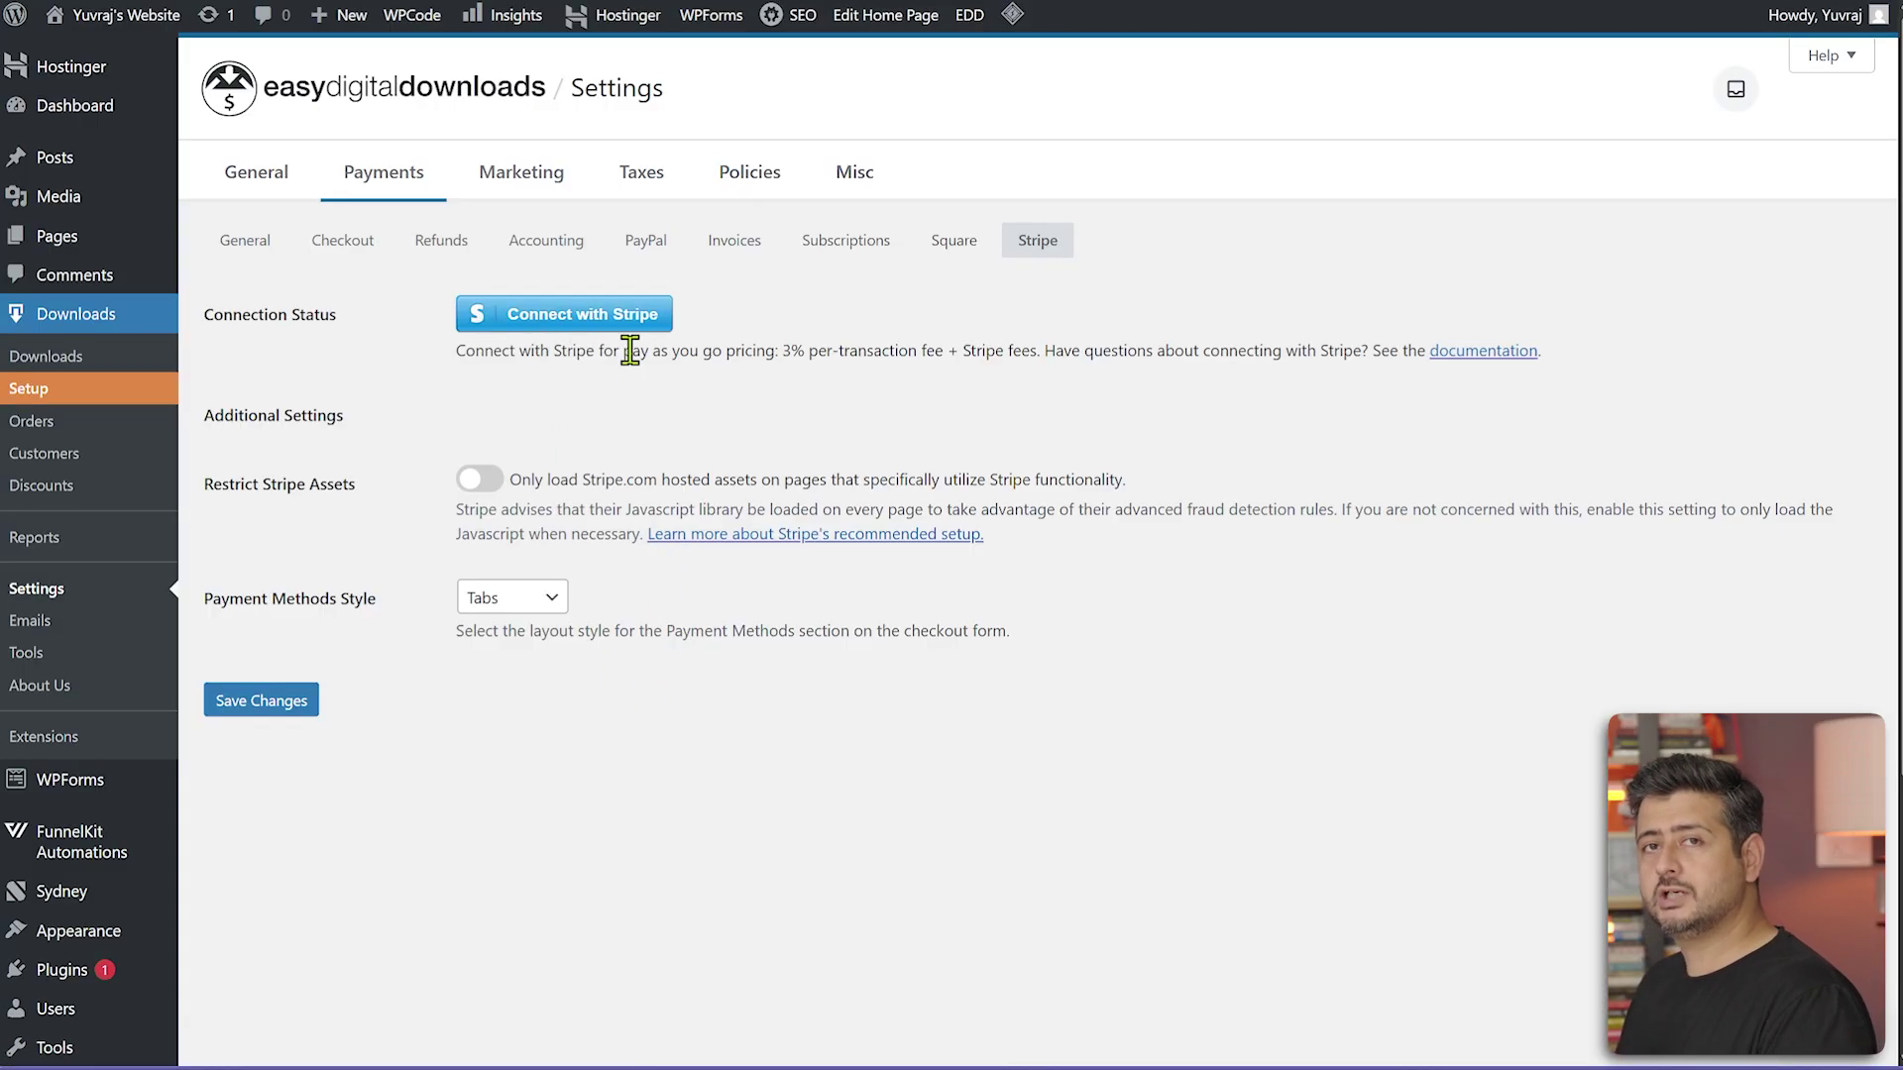
click(594, 329)
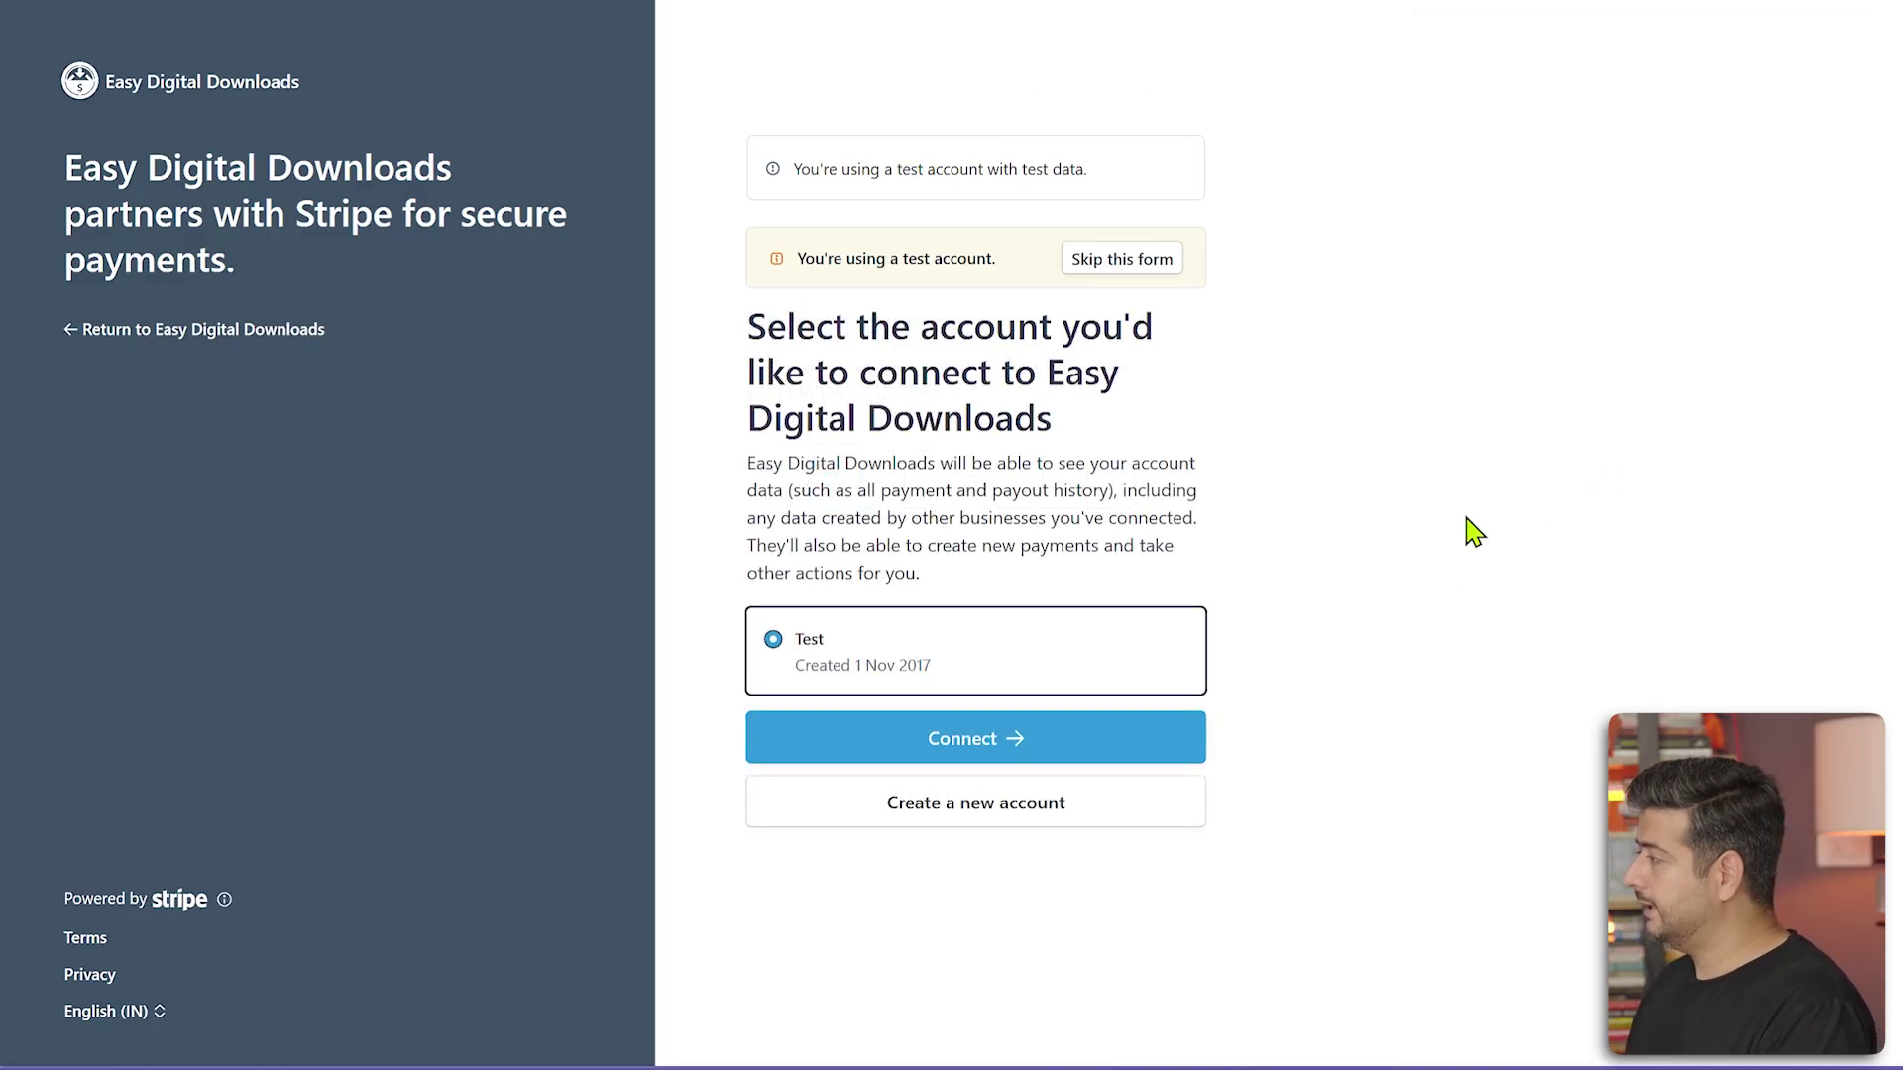
click(892, 745)
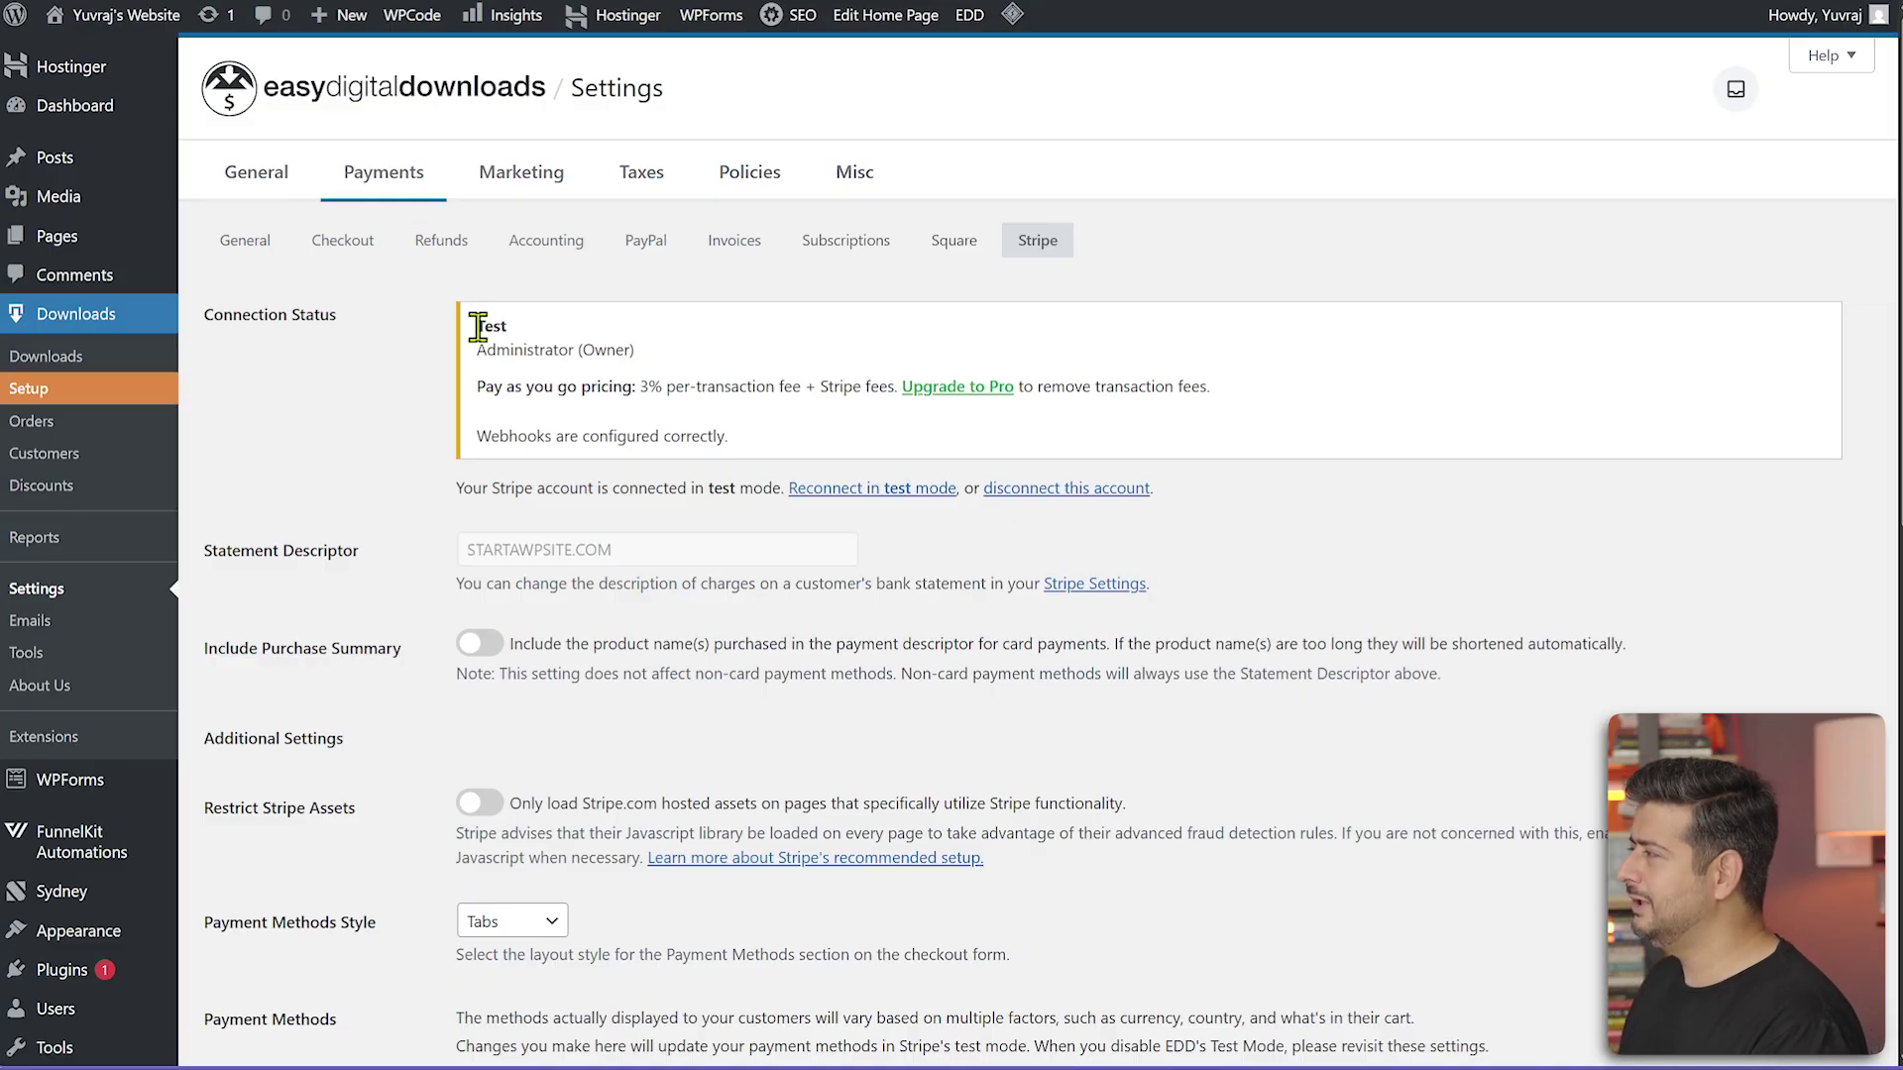
- Enable Stripe as an active gateway in the general payment settings and save the changes
click(239, 252)
click(480, 424)
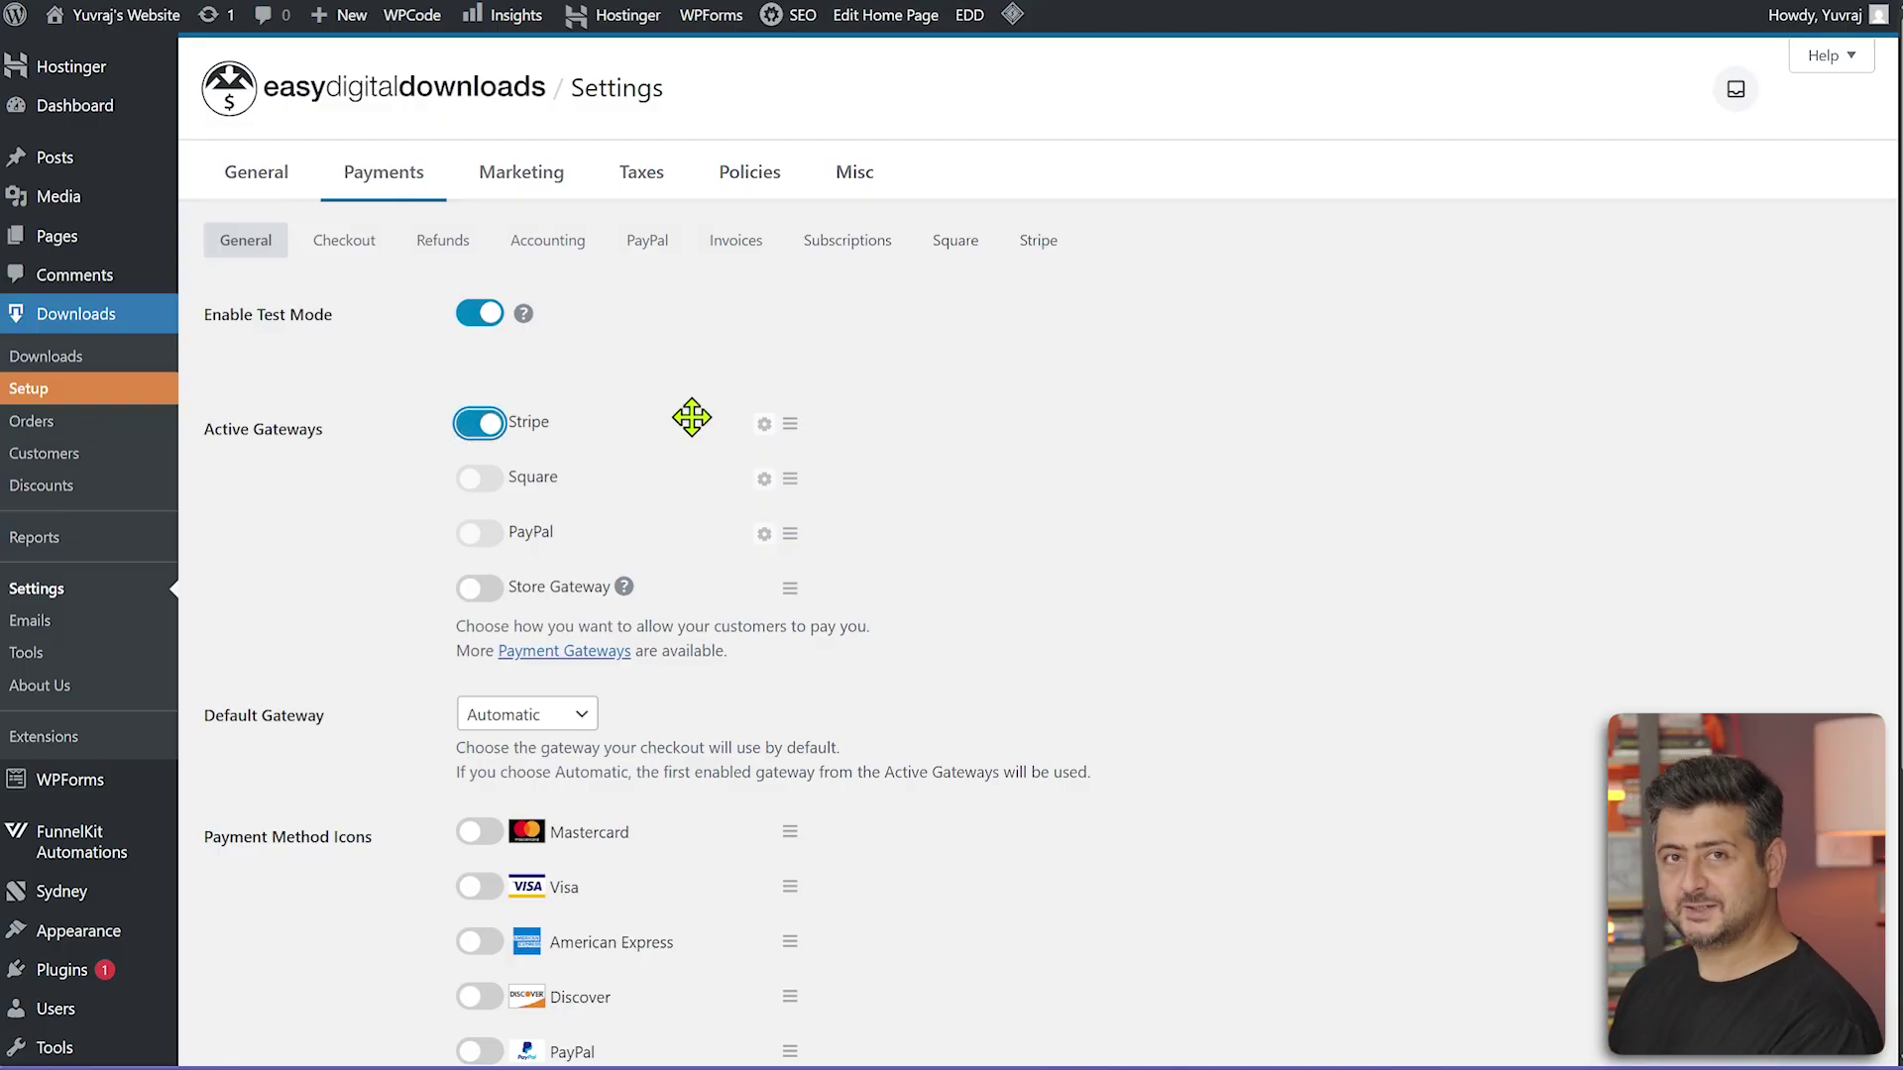
scroll(476, 495, down, 4)
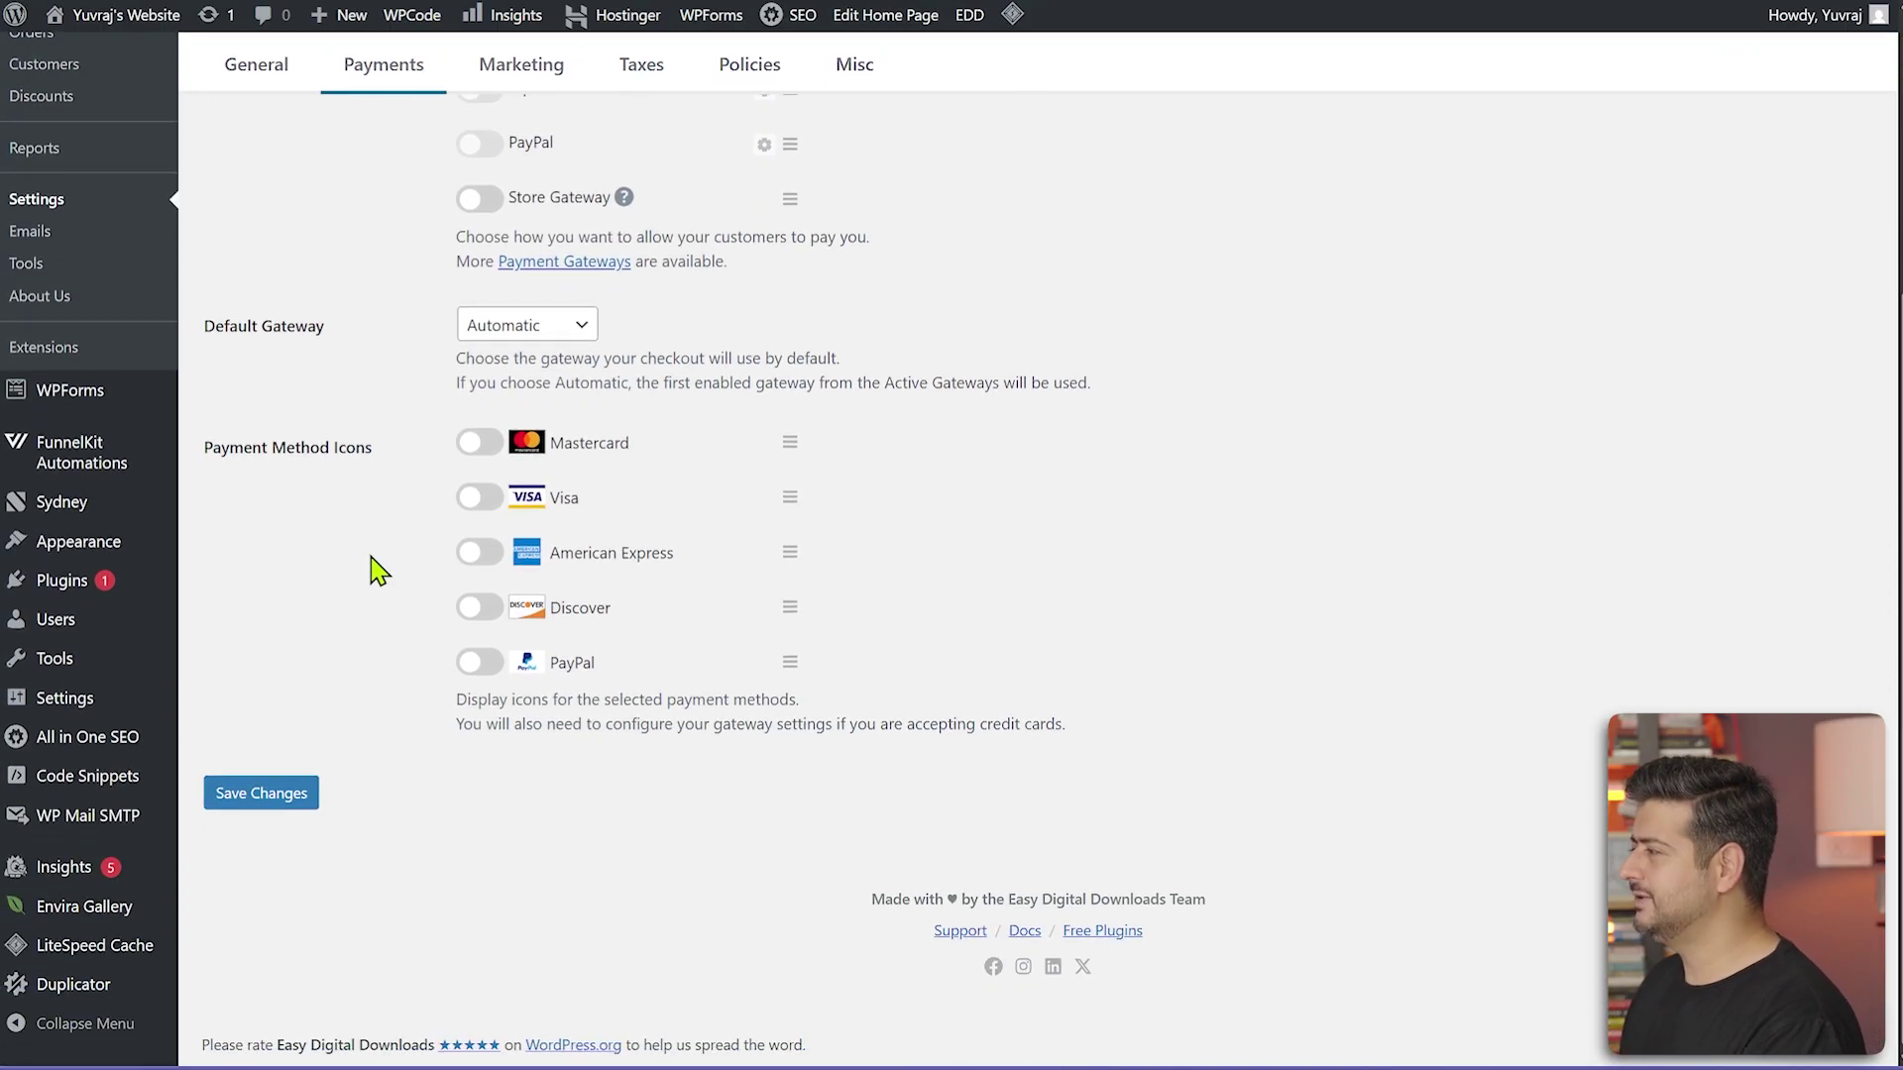
click(290, 802)
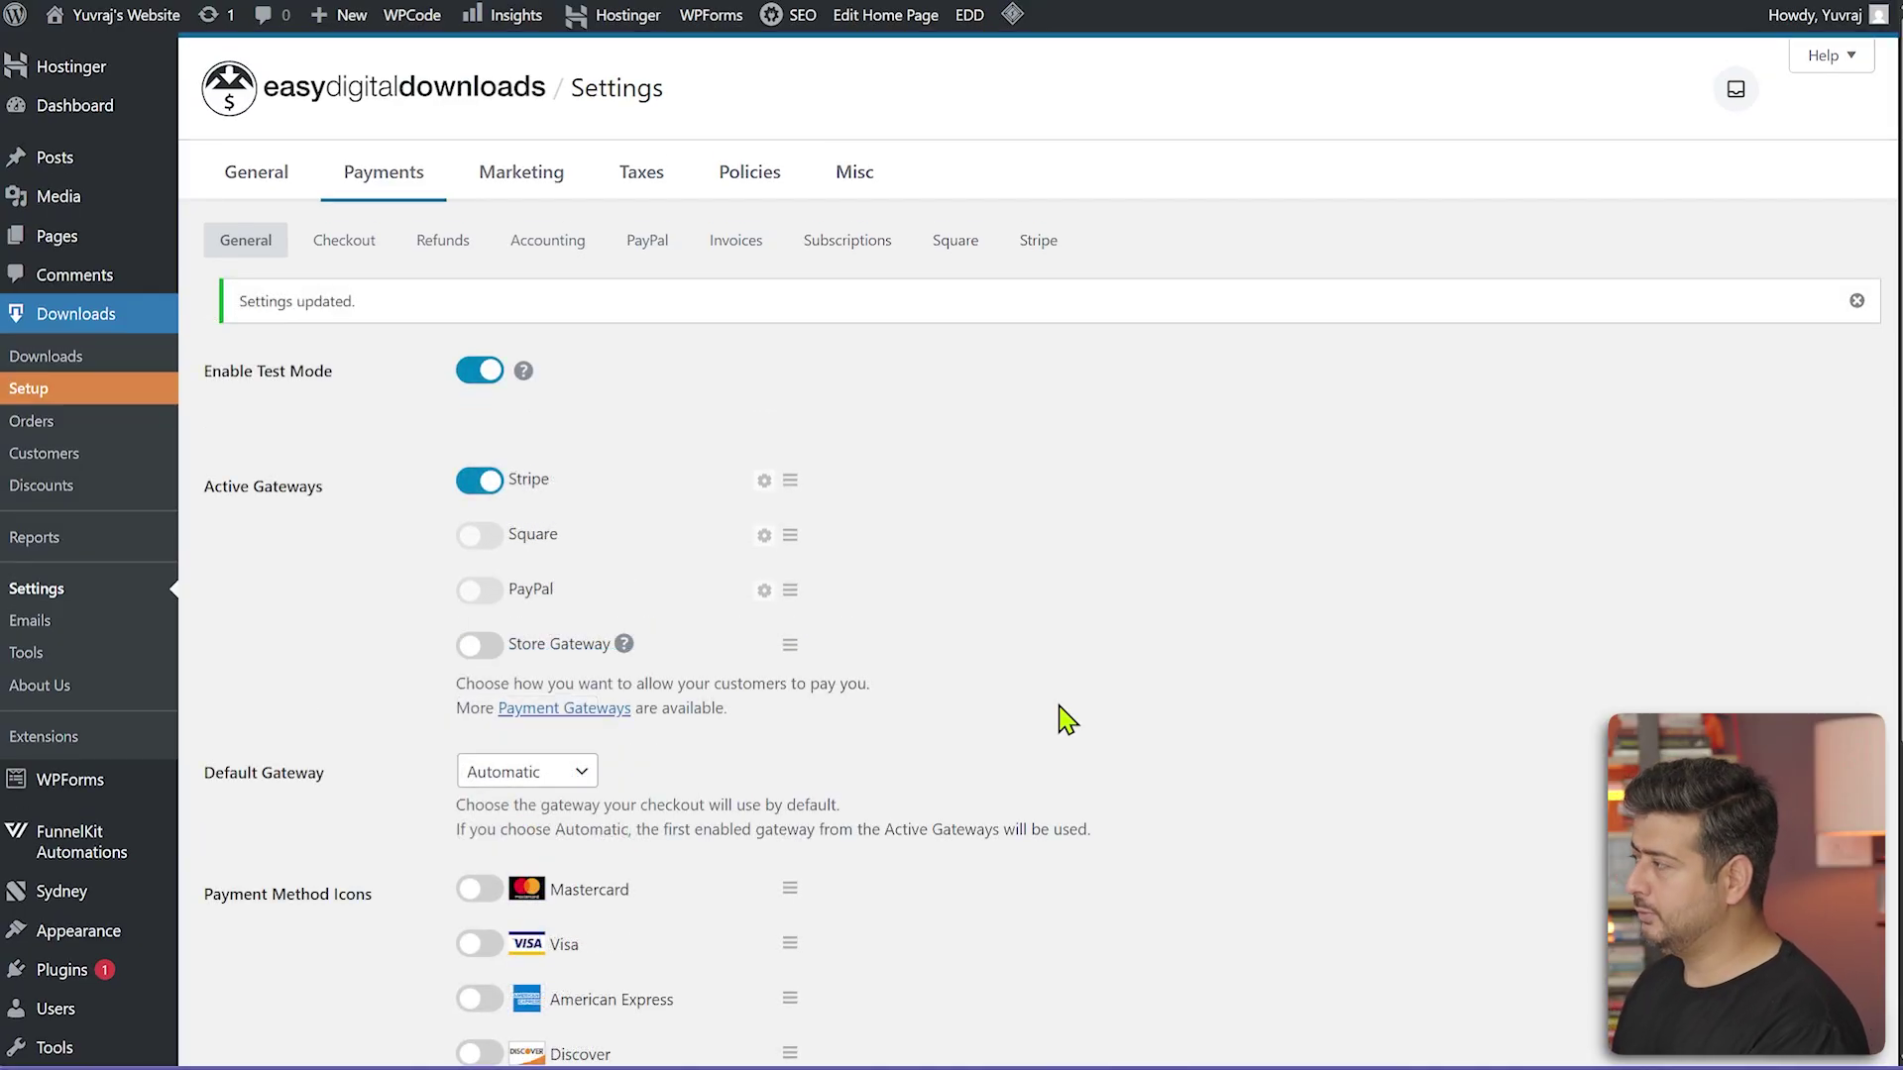
- Enable the Mastercard, Visa, American Express and Discover payment method icons and save the changes
scroll(975, 607, down, 2)
scroll(975, 607, down, 2)
click(483, 546)
click(482, 601)
click(481, 656)
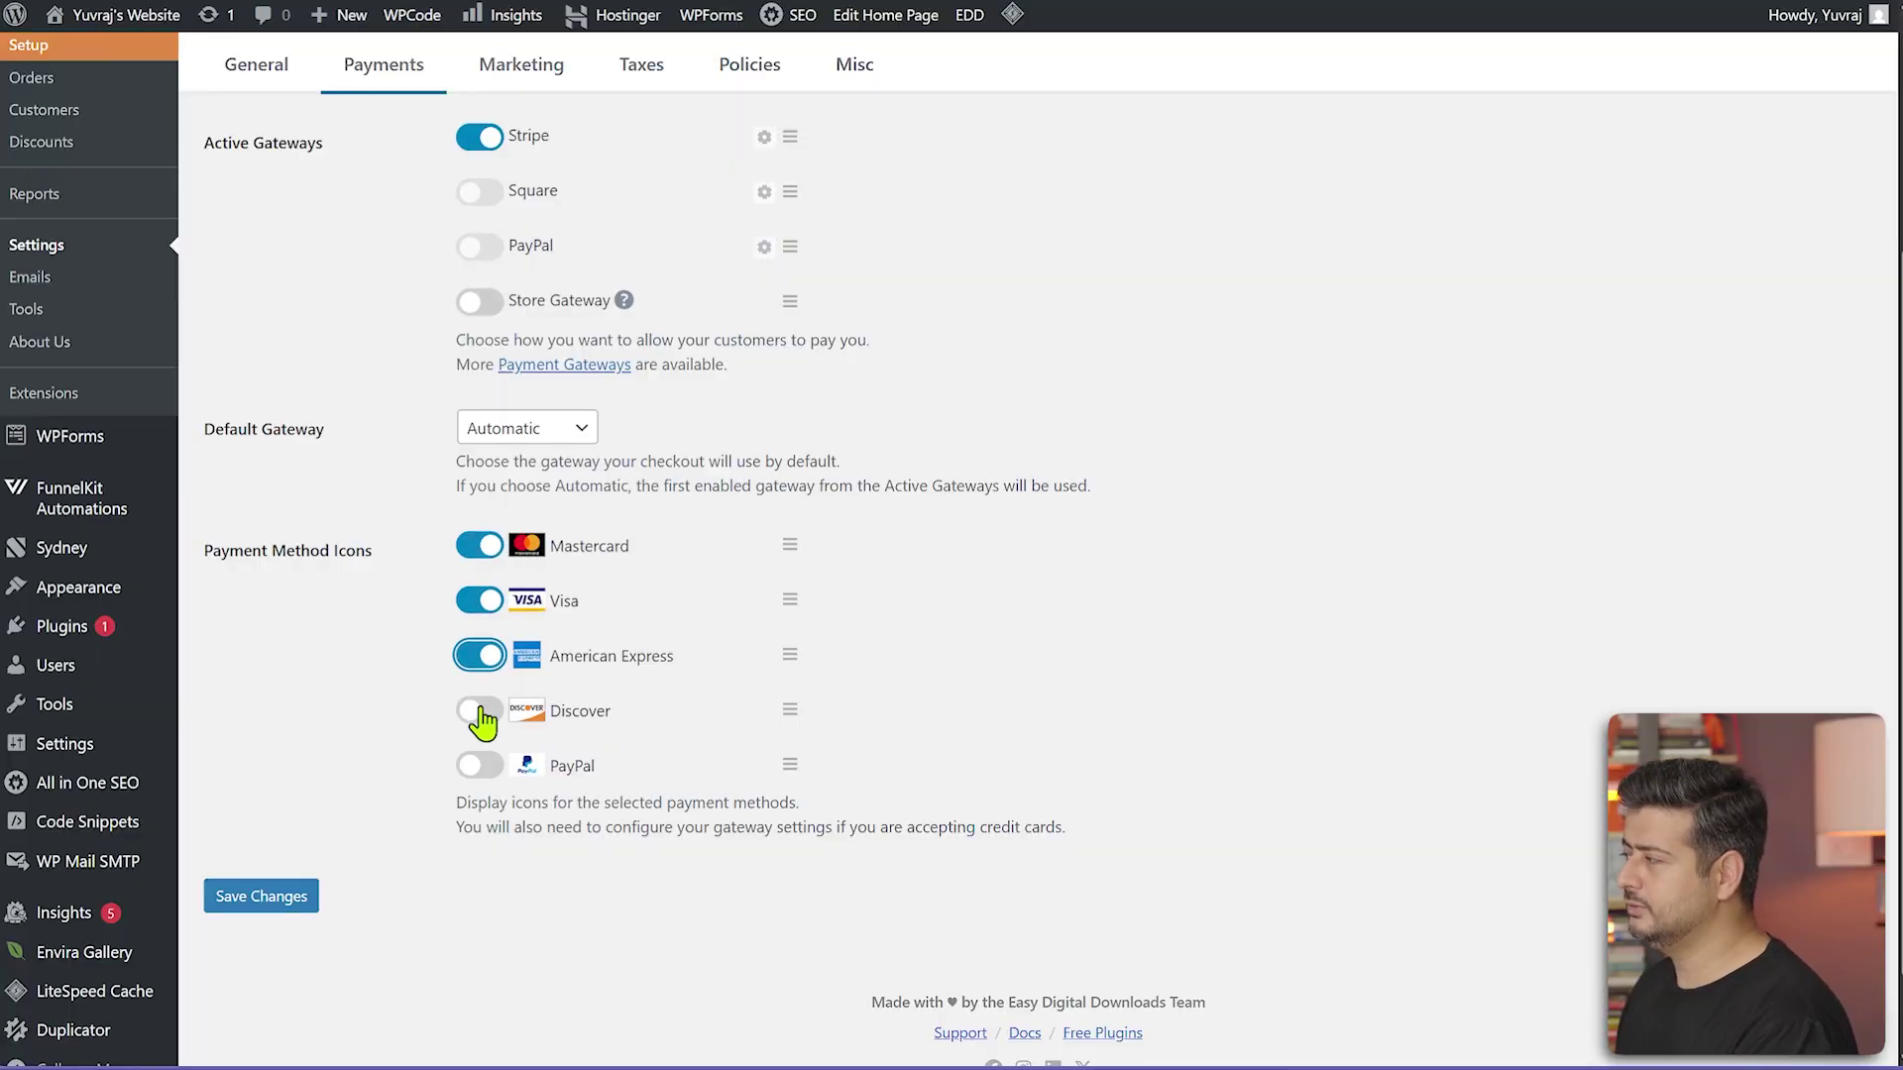
click(482, 711)
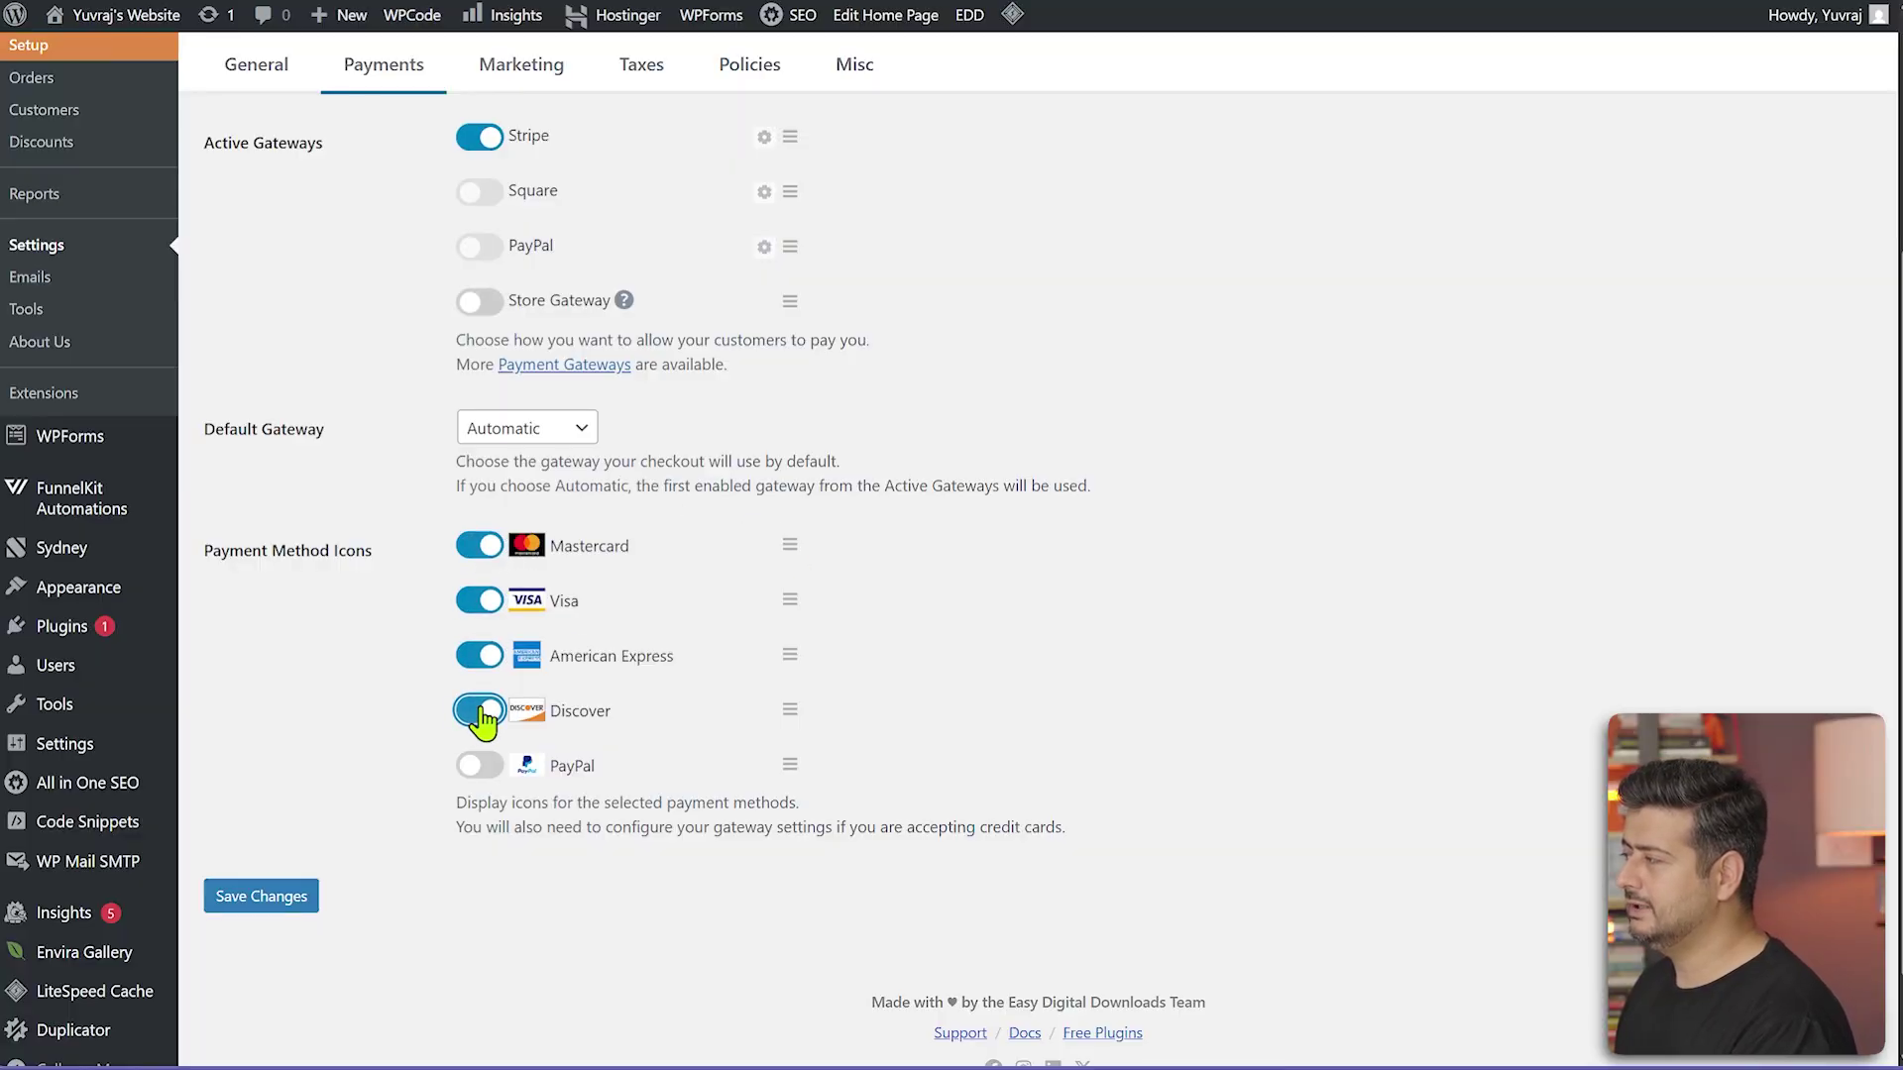
click(295, 904)
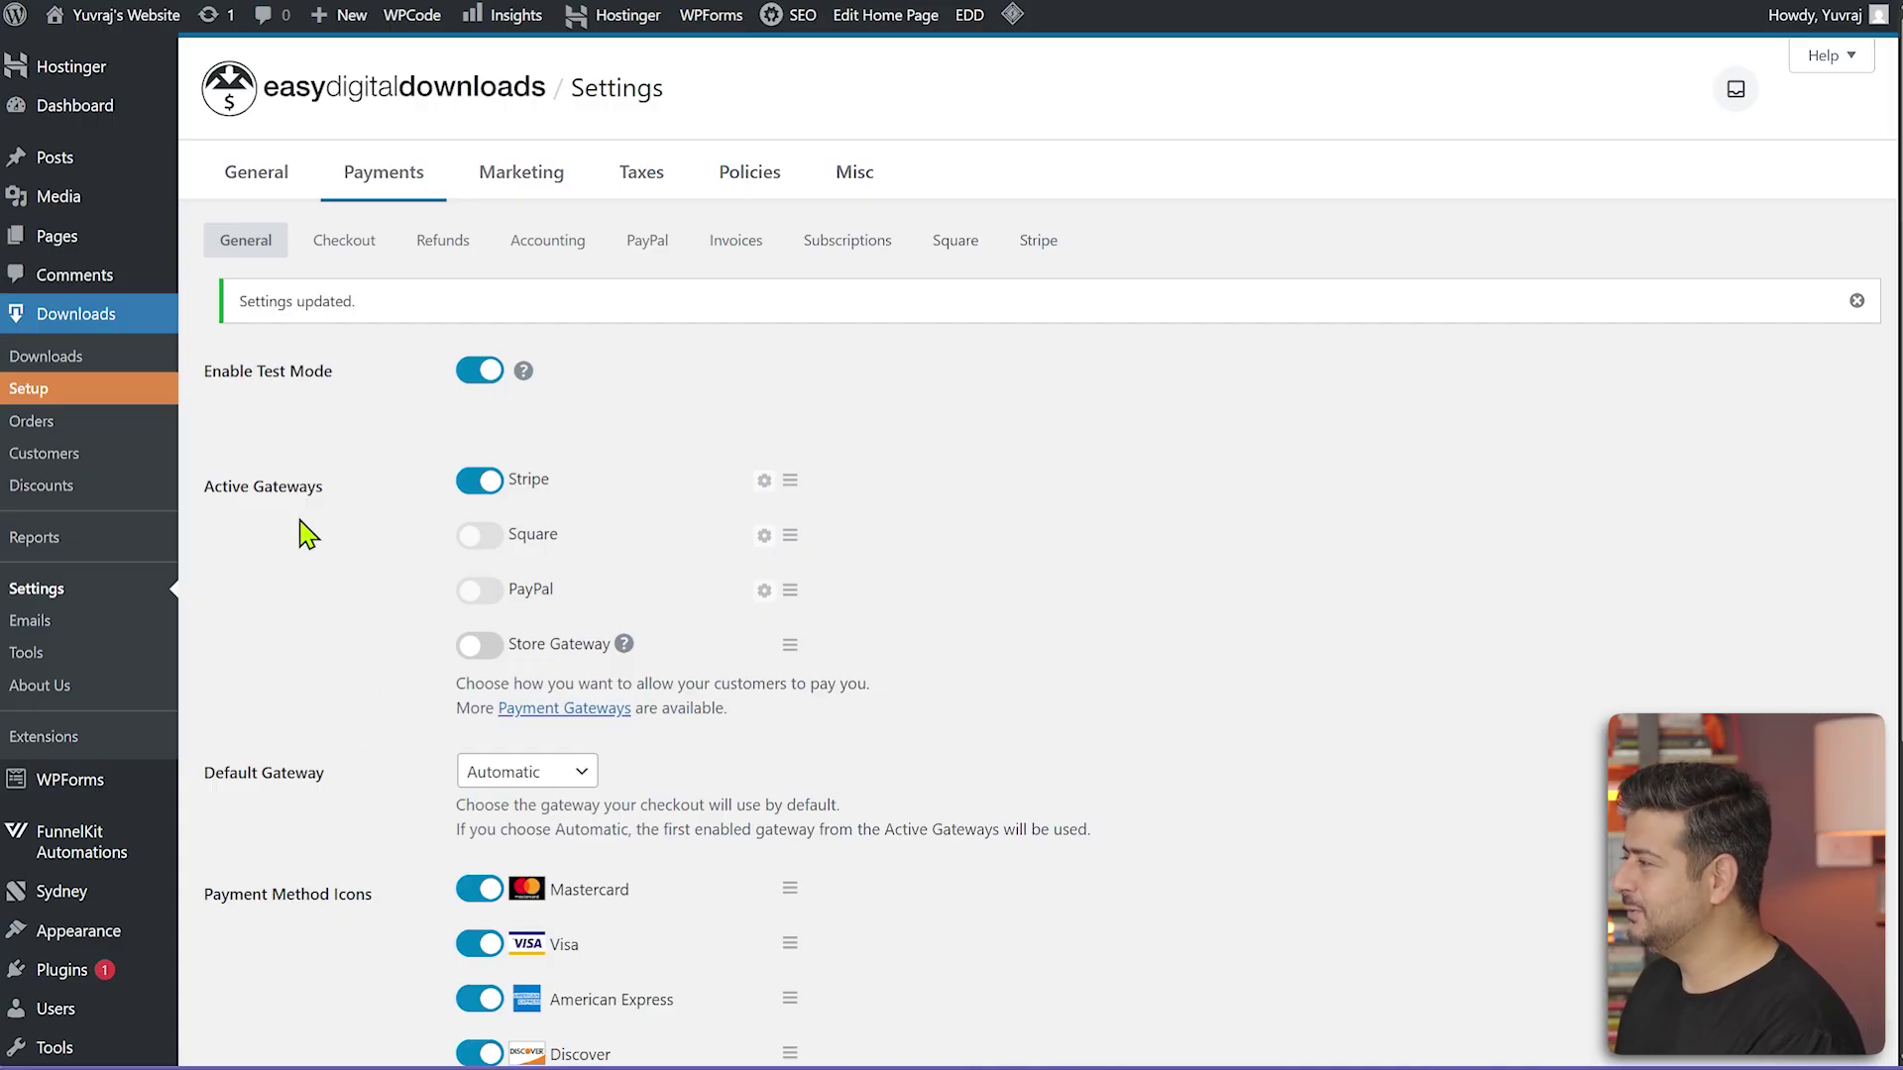
- Add a new download product named "Piano Chords Practice Book"
click(75, 368)
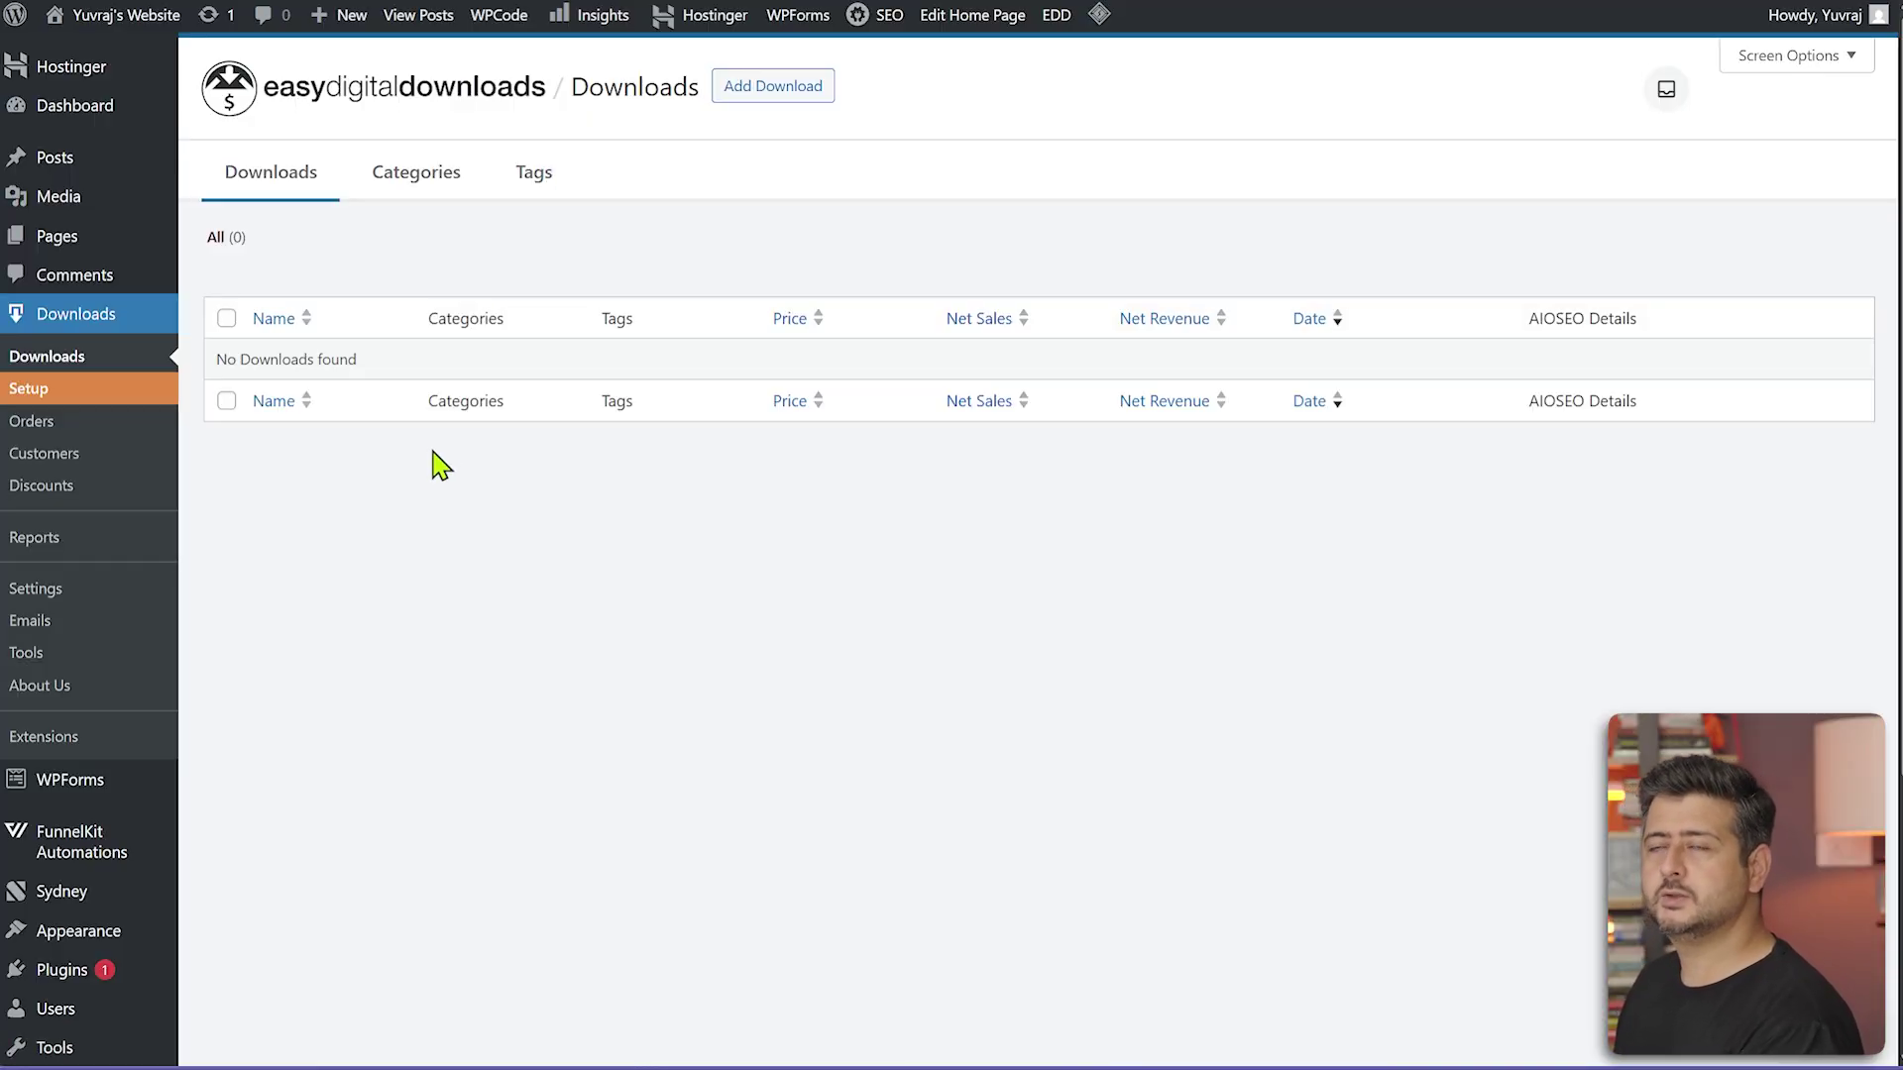
click(801, 99)
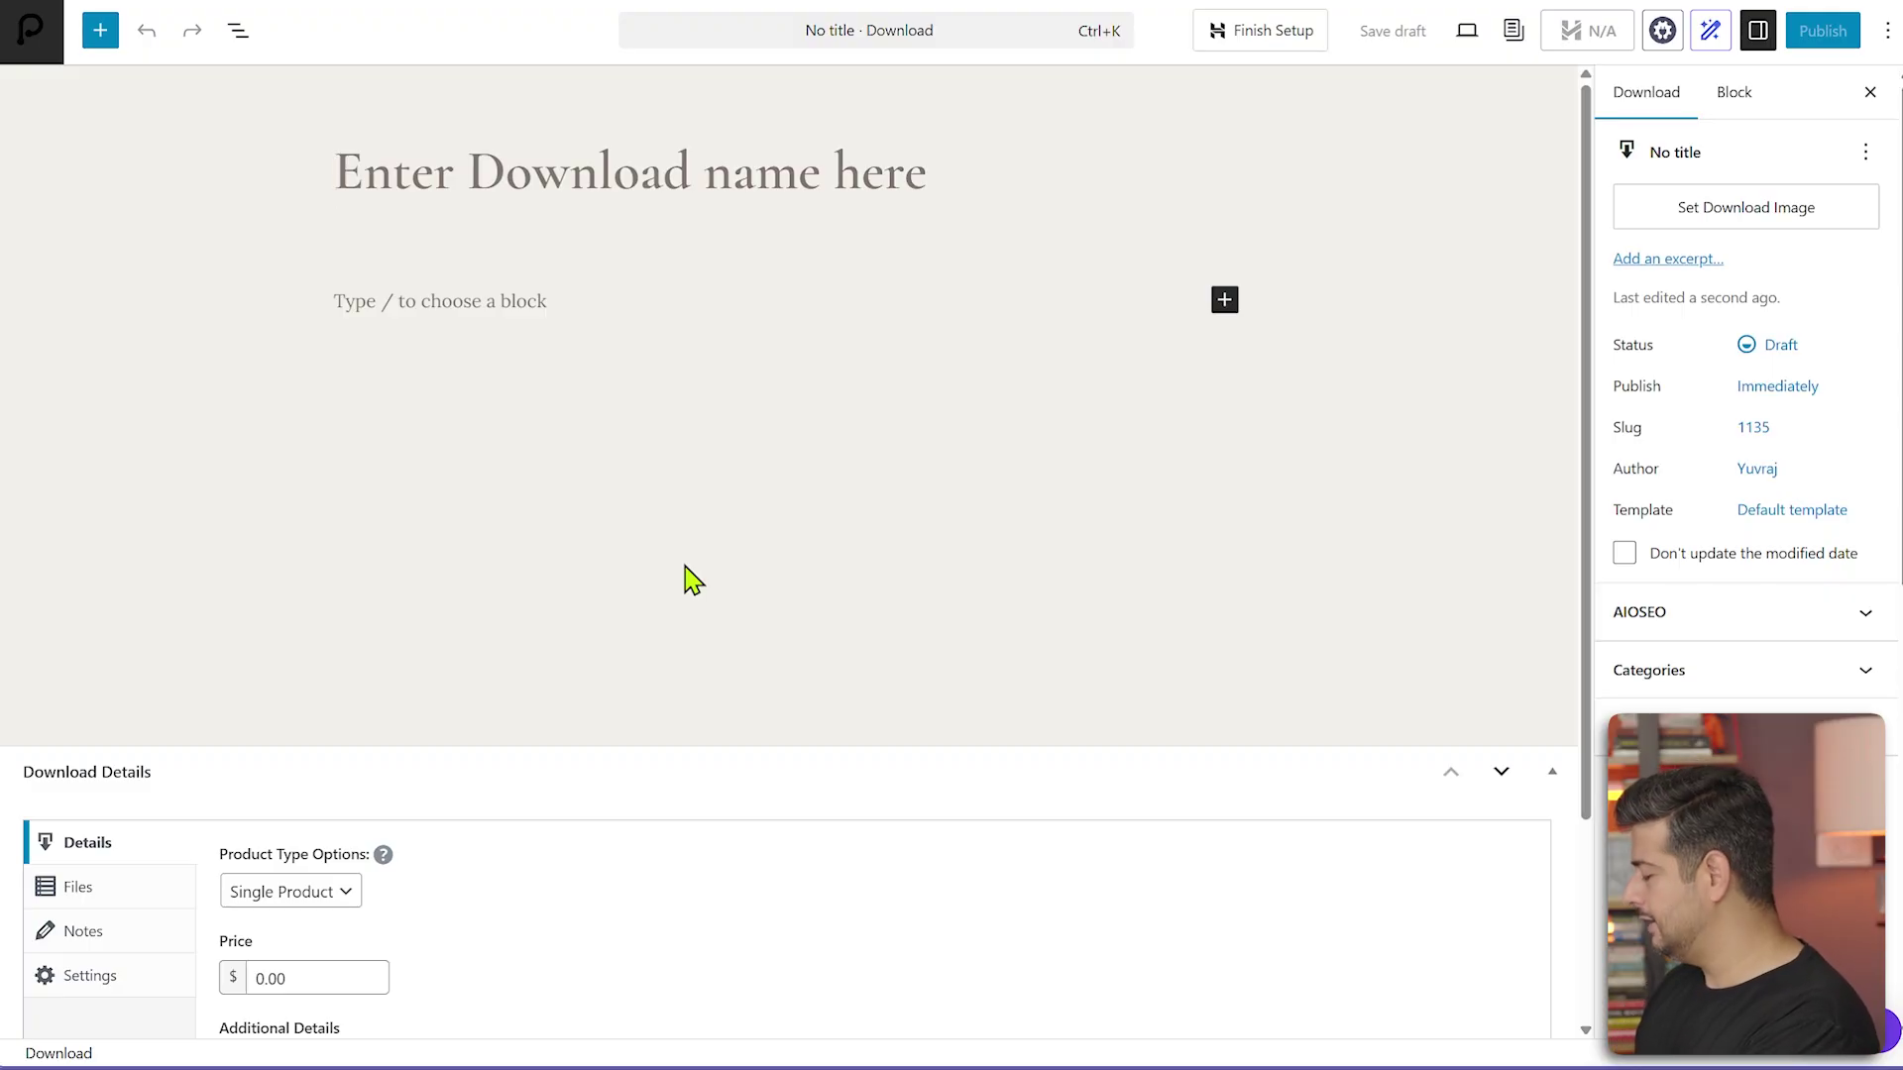
text(Piano Chords Practice Book)
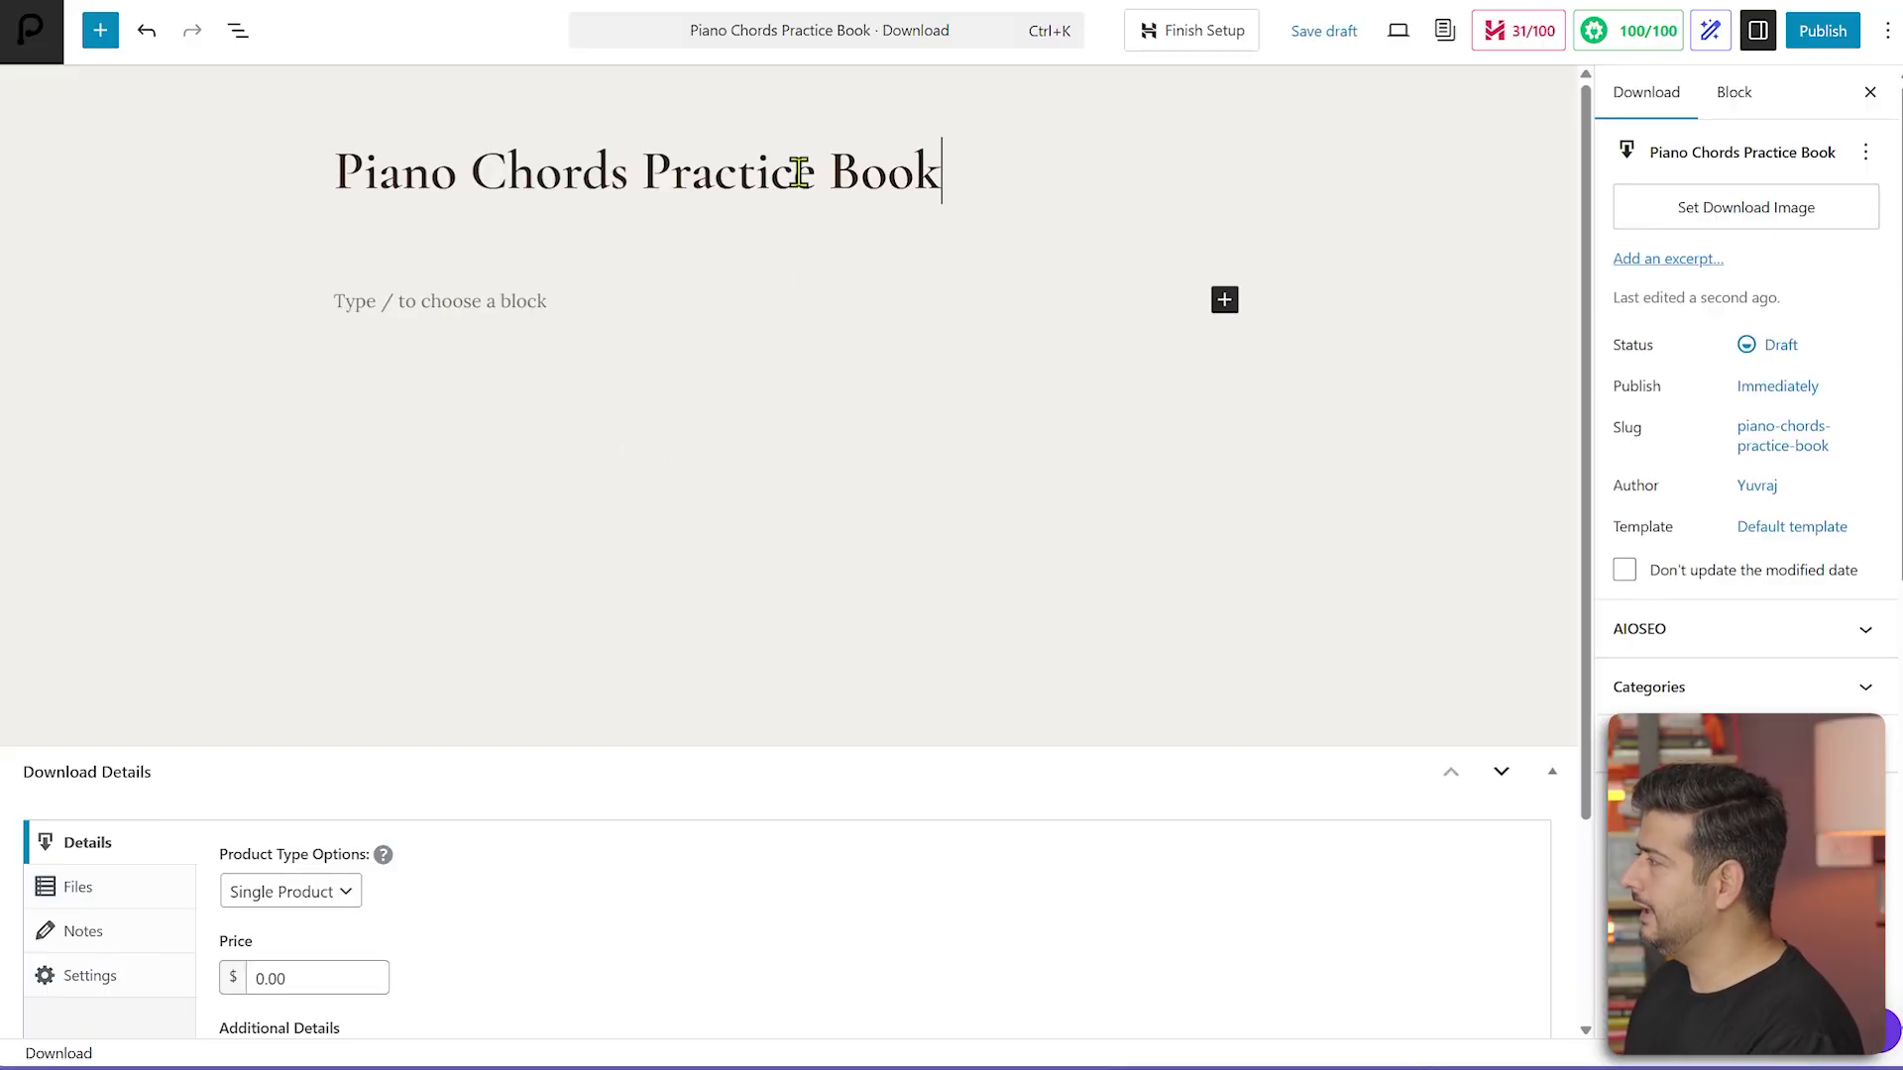
click(421, 301)
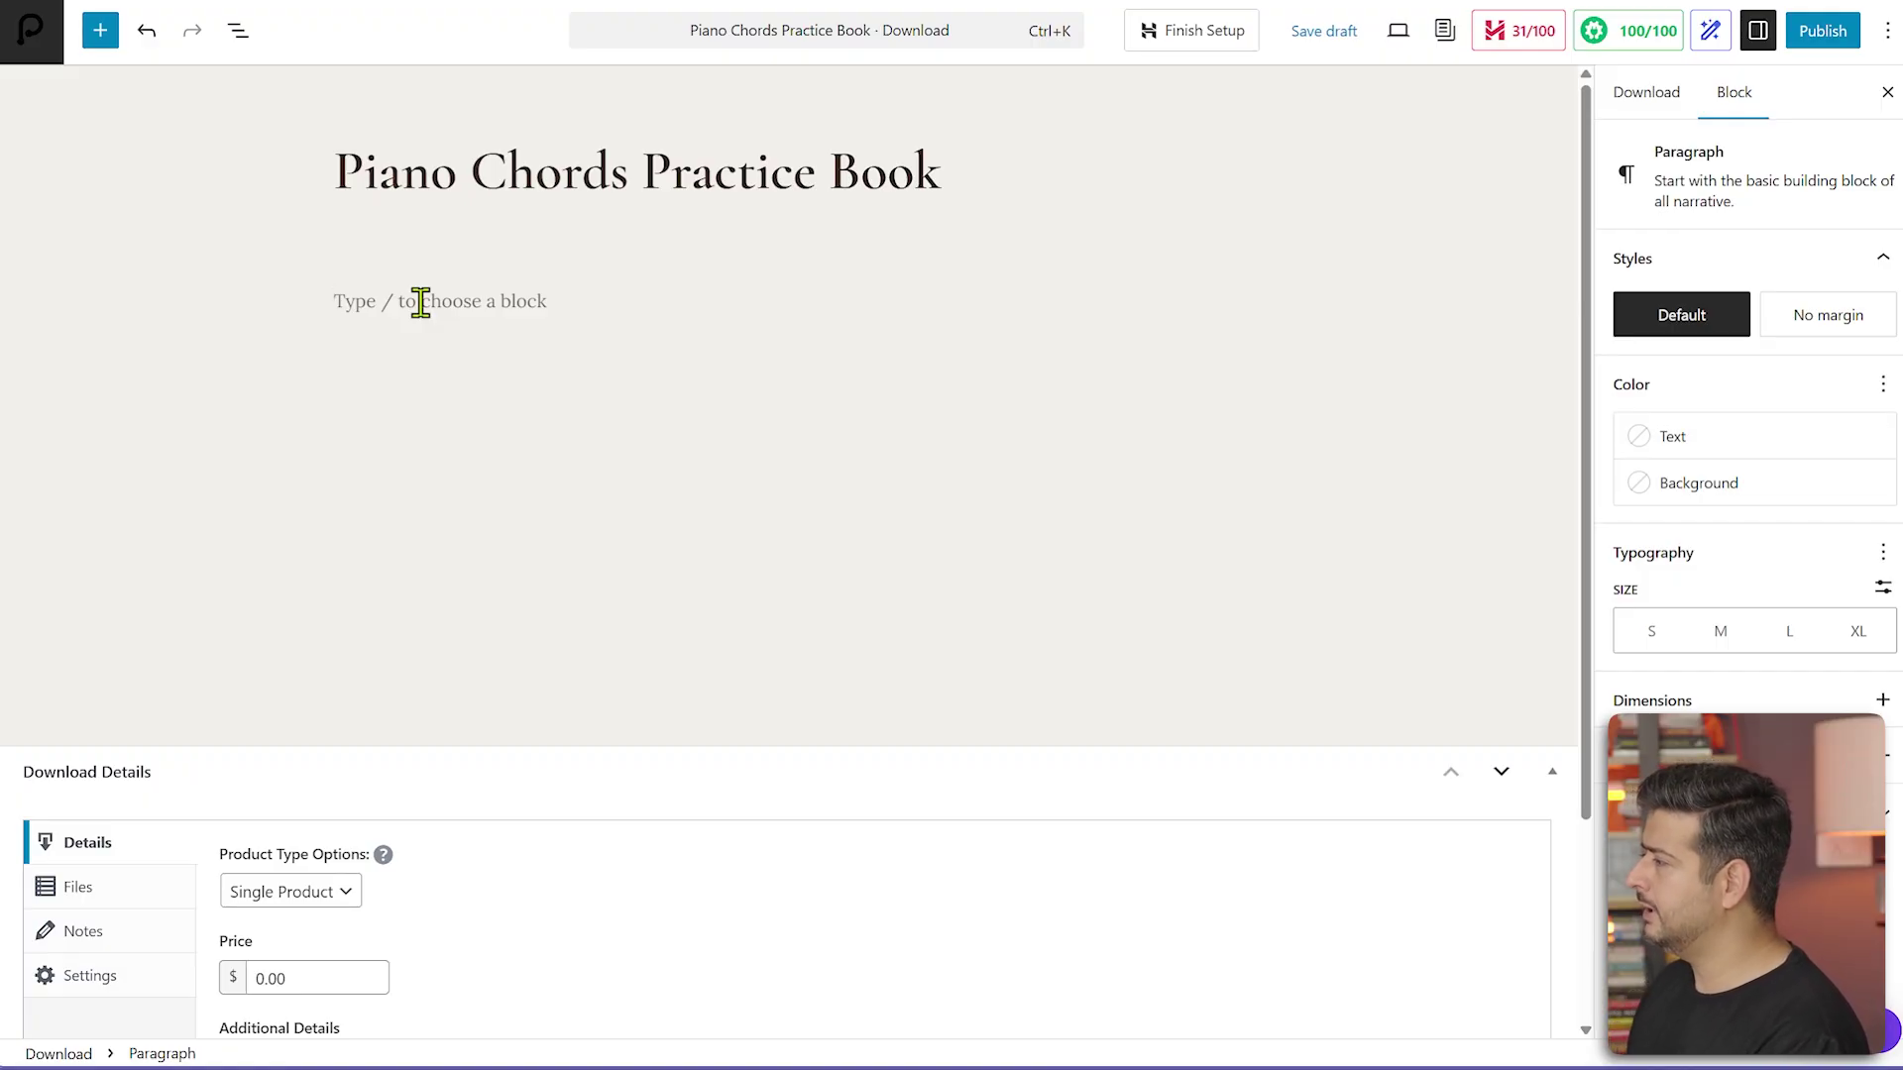
- Keep the product type as Single Product and set the download's price to $9.99
scroll(594, 455, down, 3)
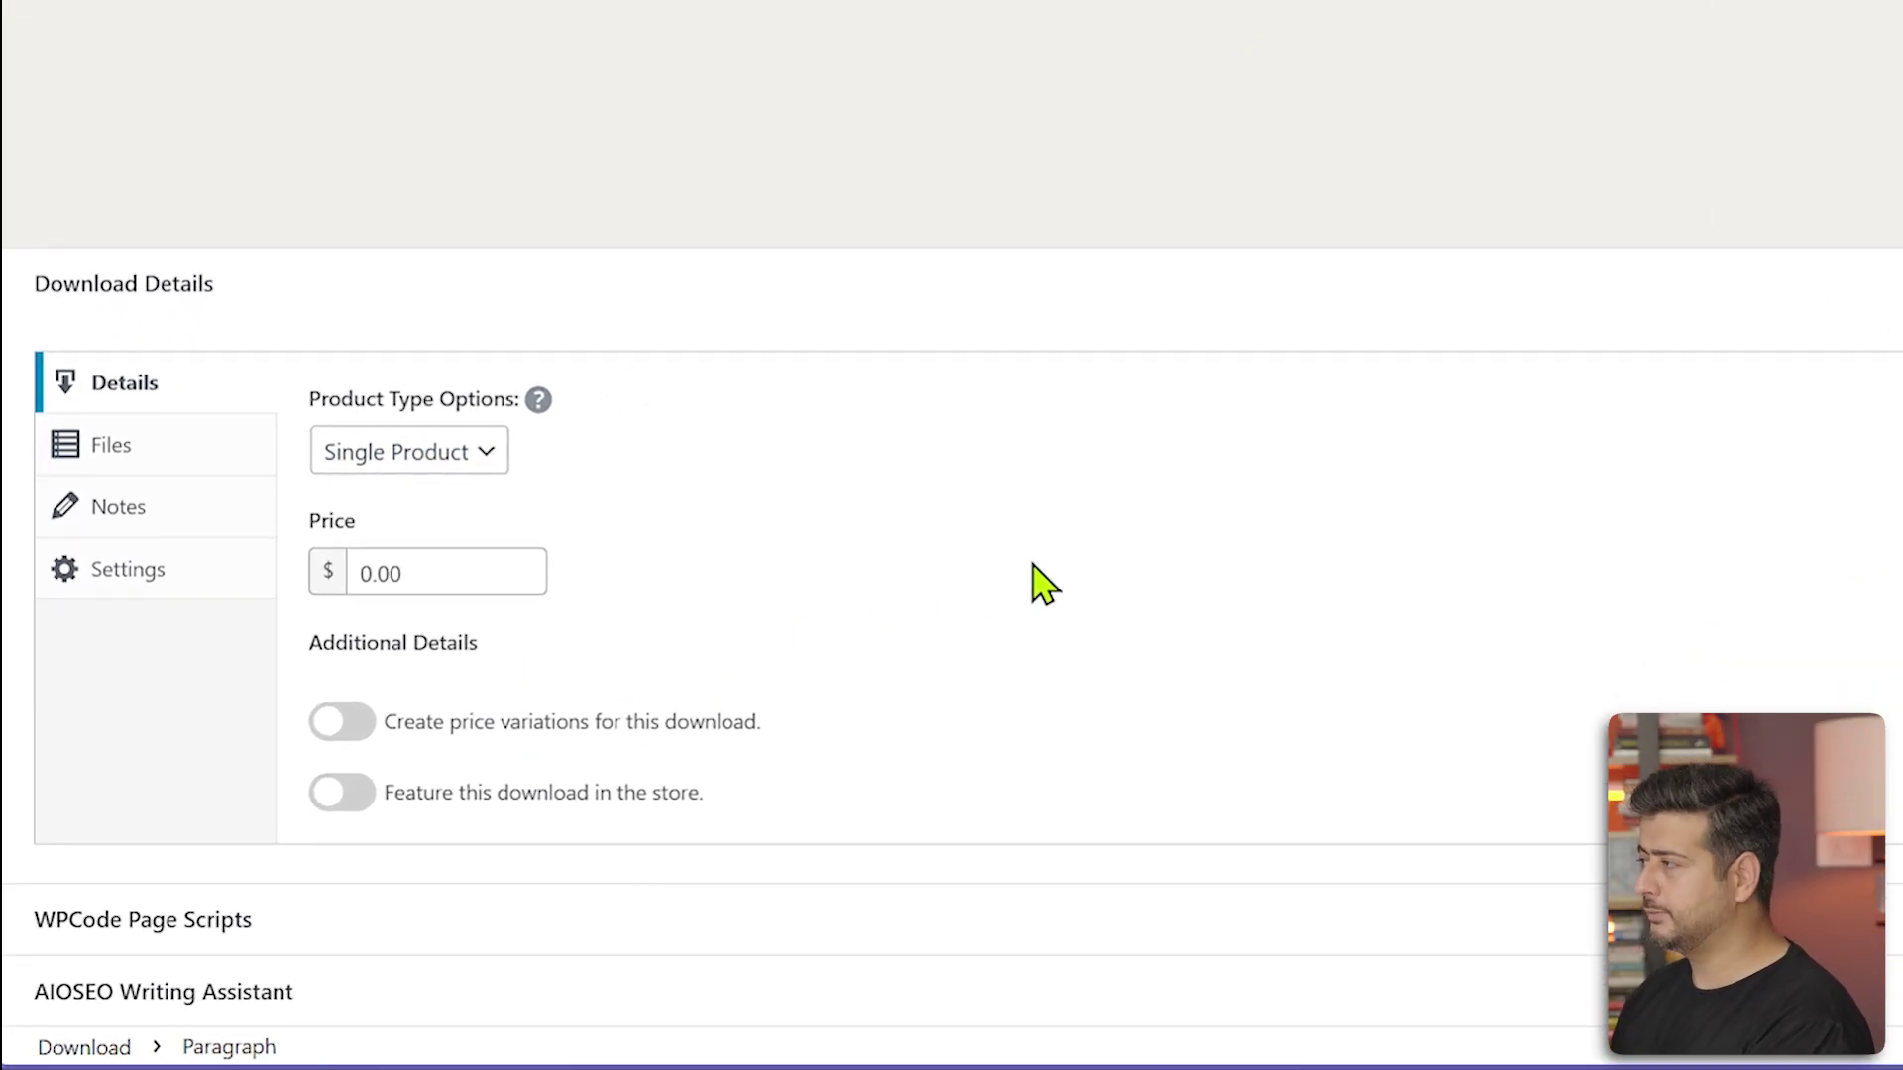
click(483, 454)
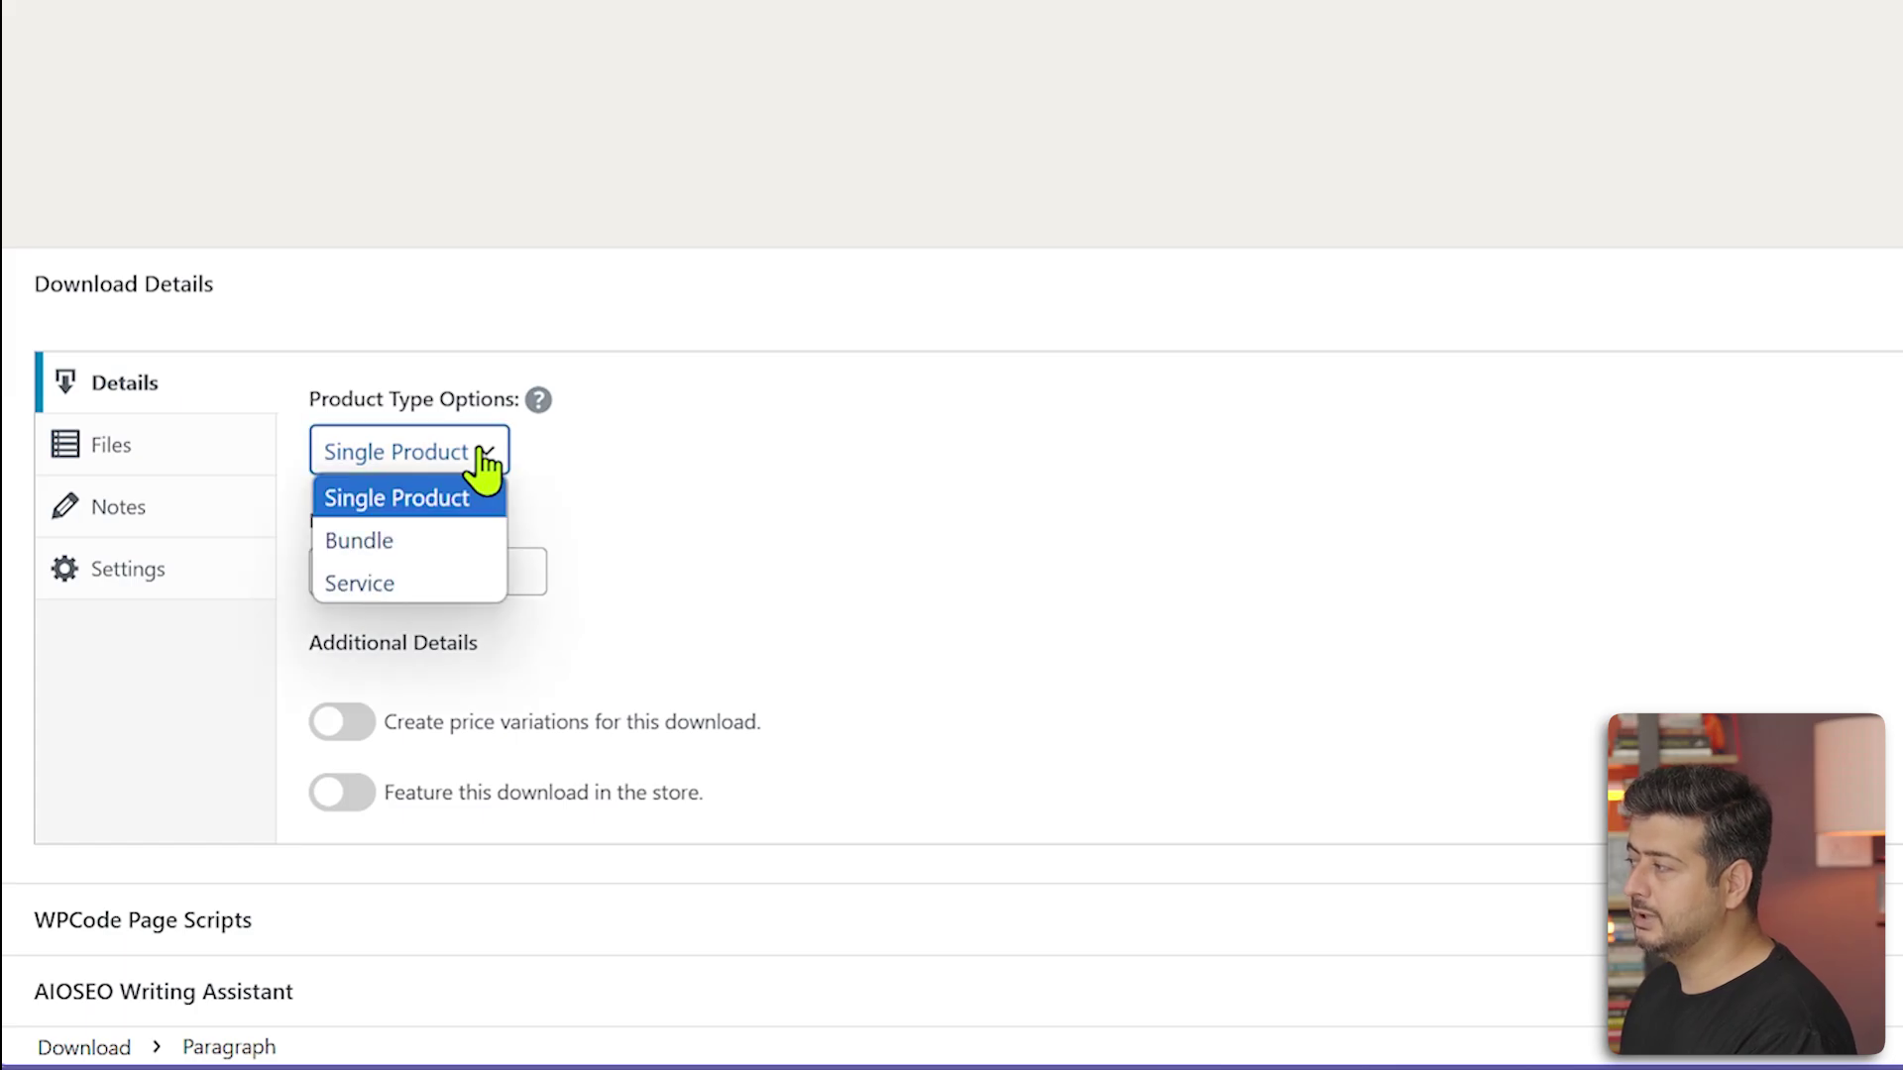
click(483, 454)
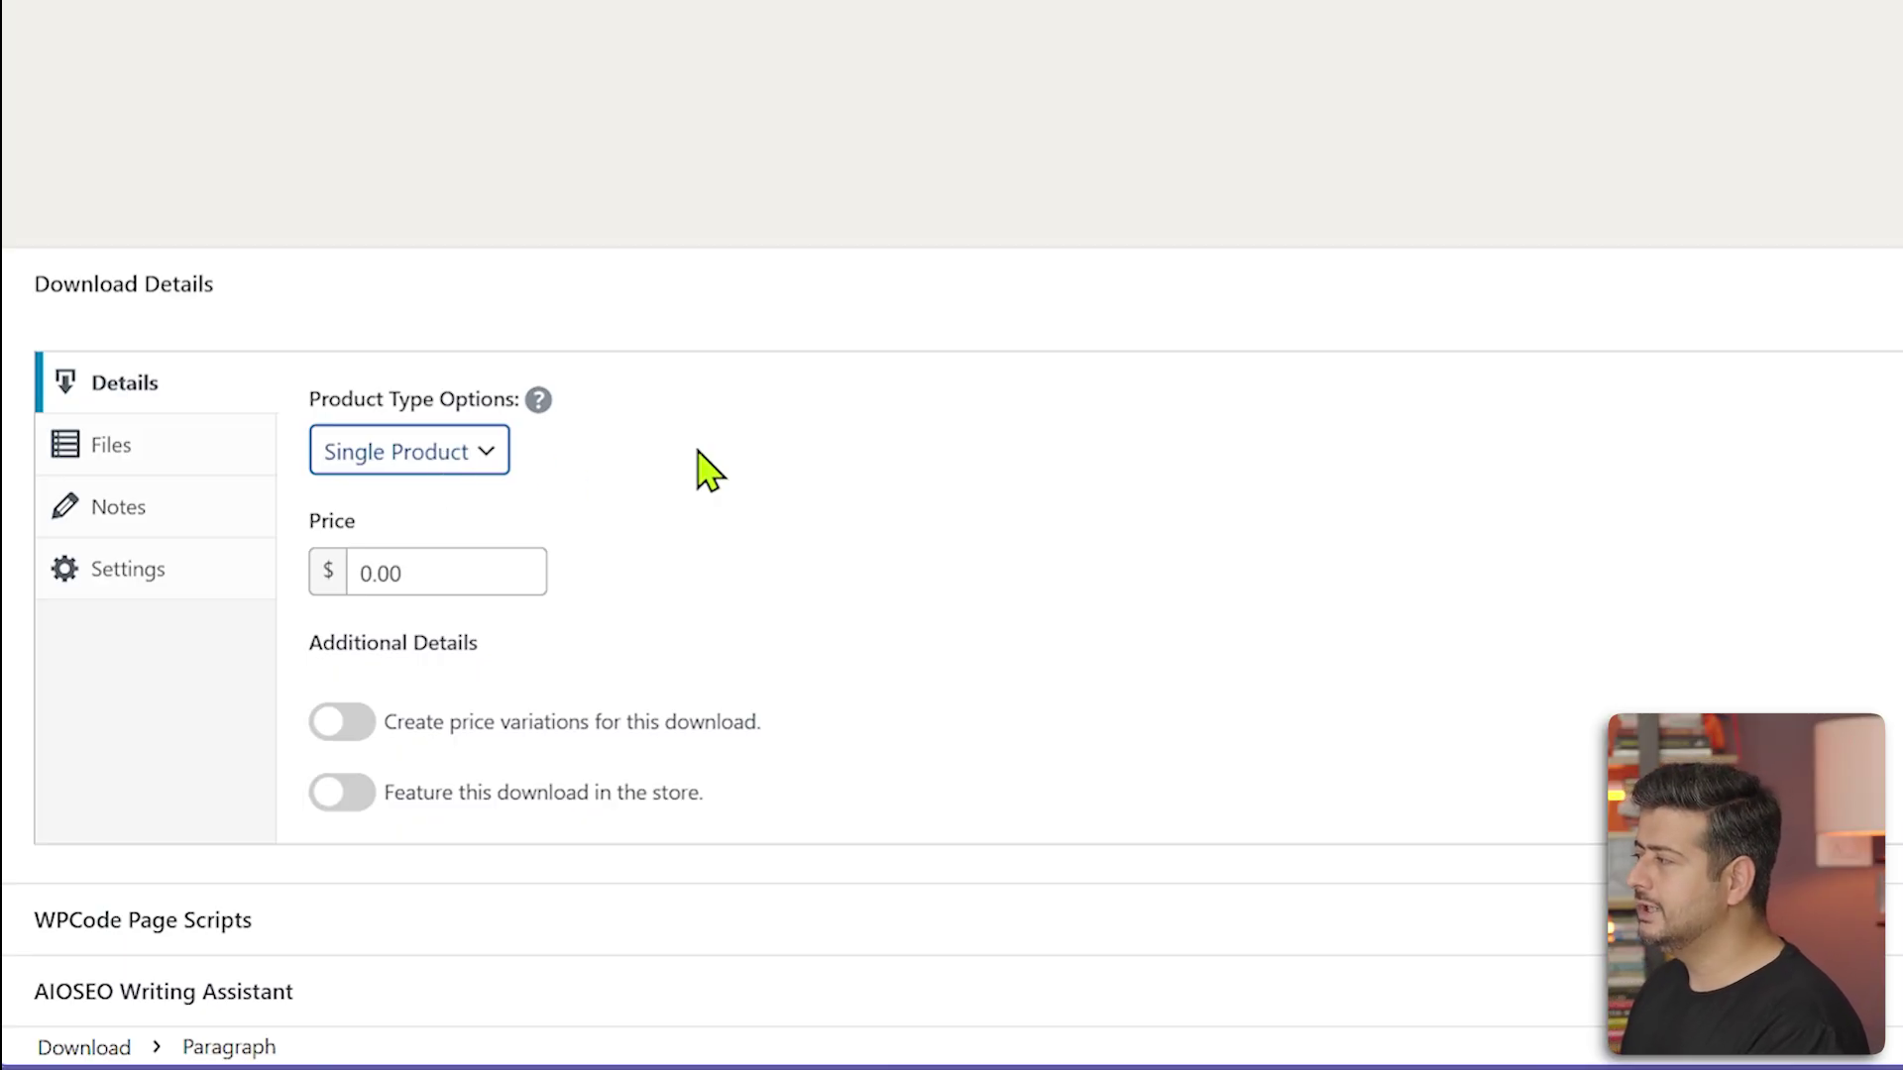
drag(437, 573, 344, 575)
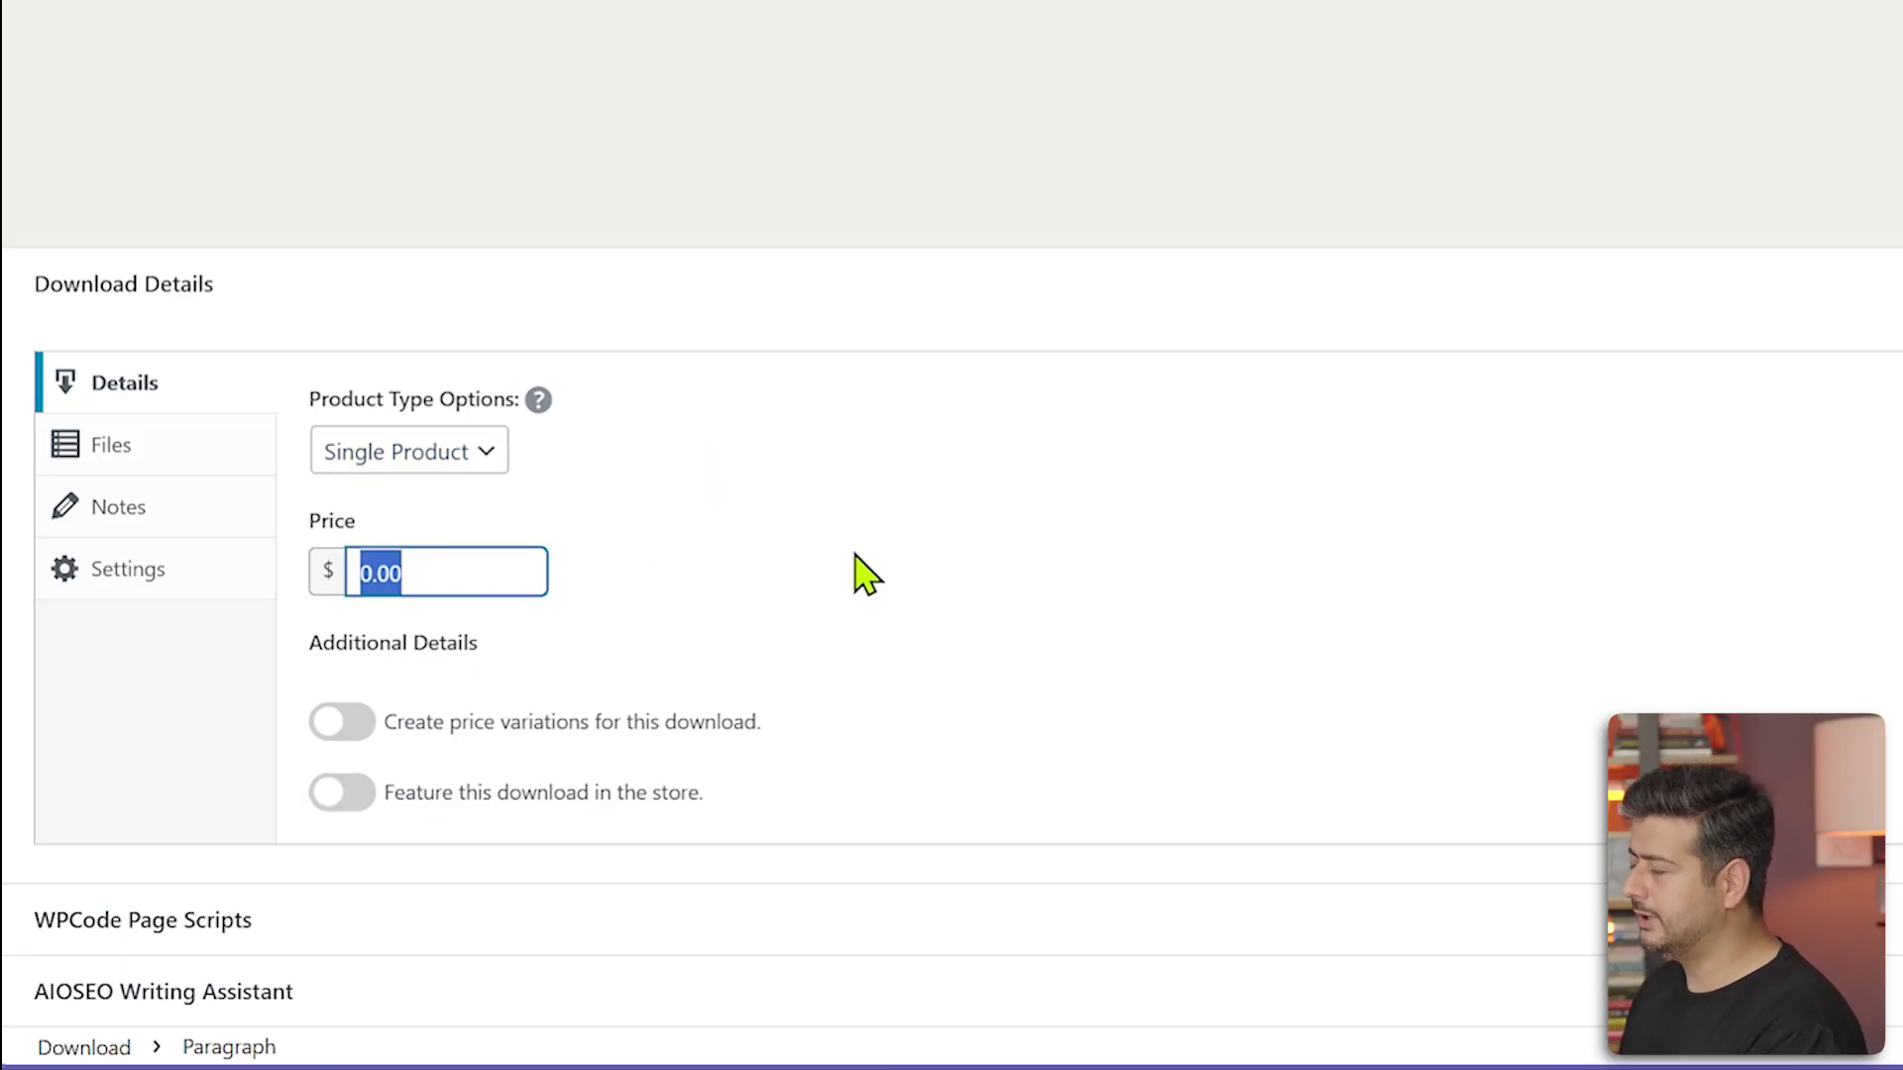
text(9.99)
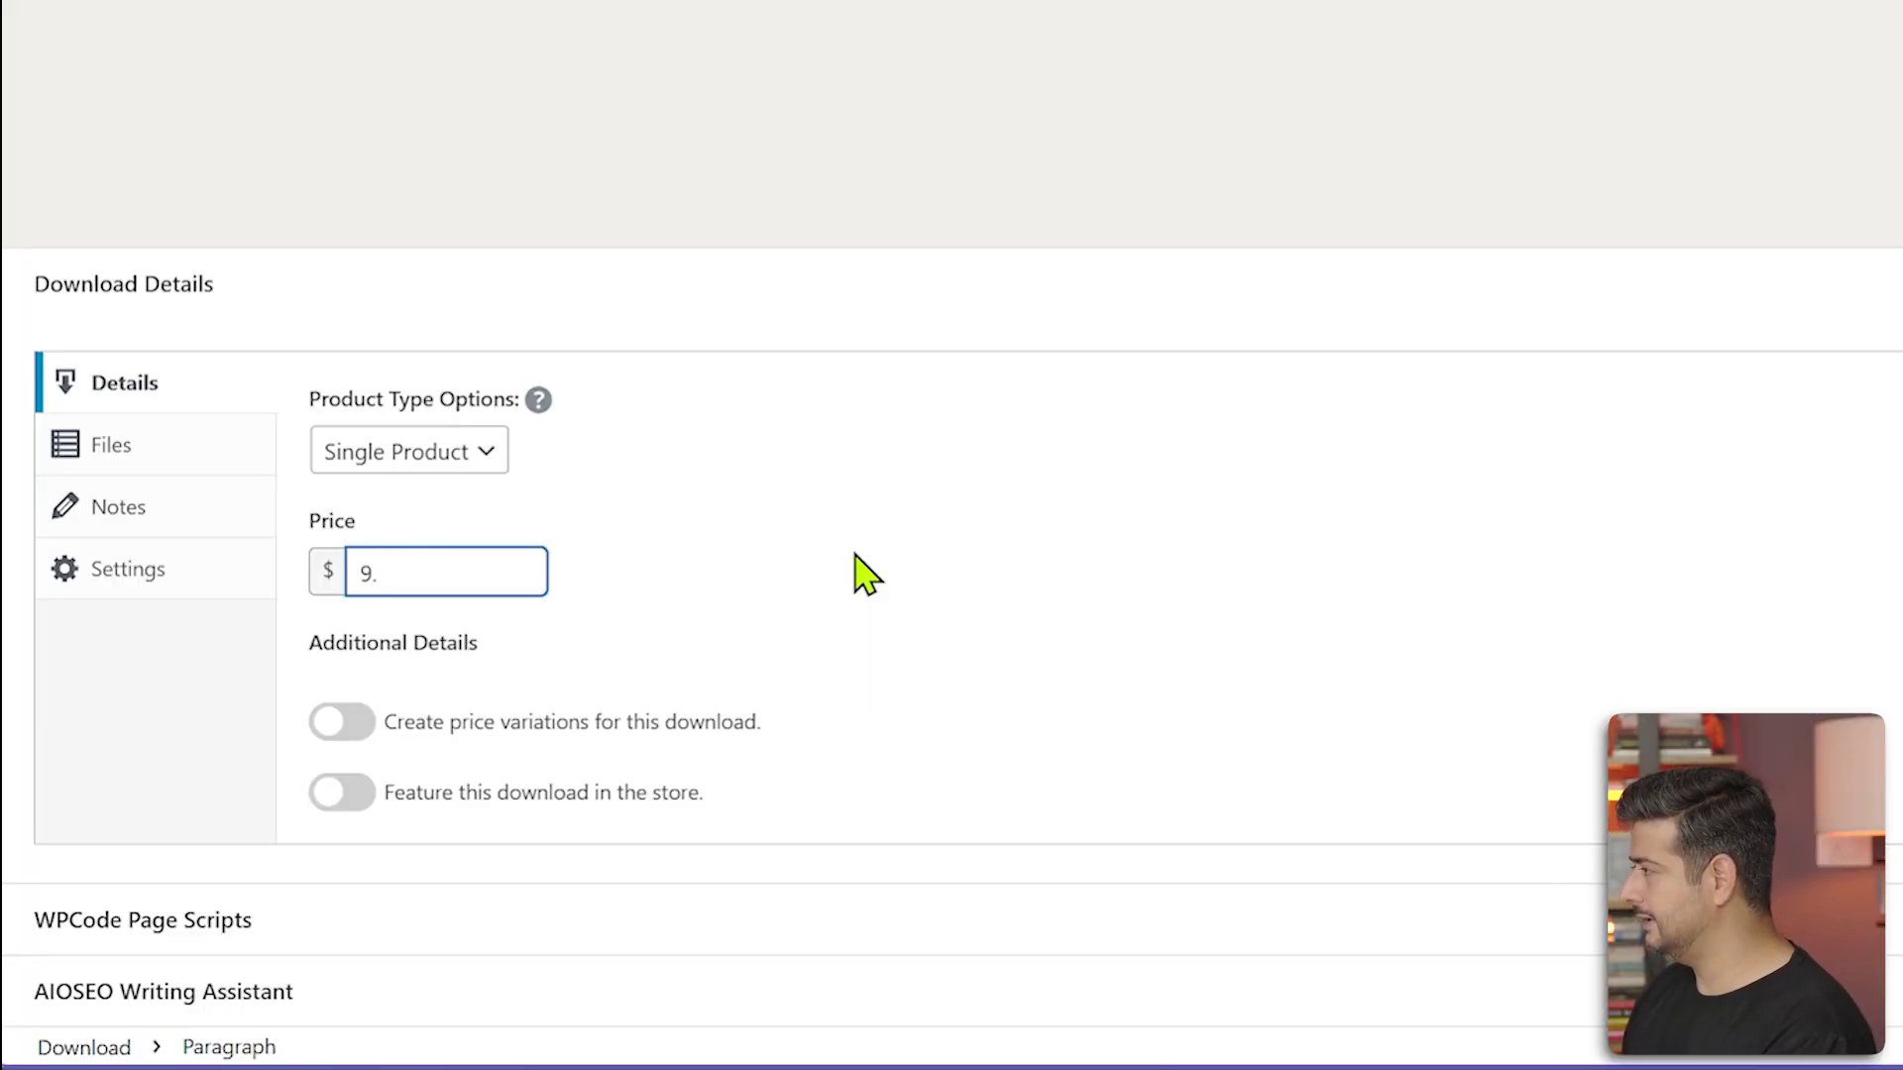
click(860, 573)
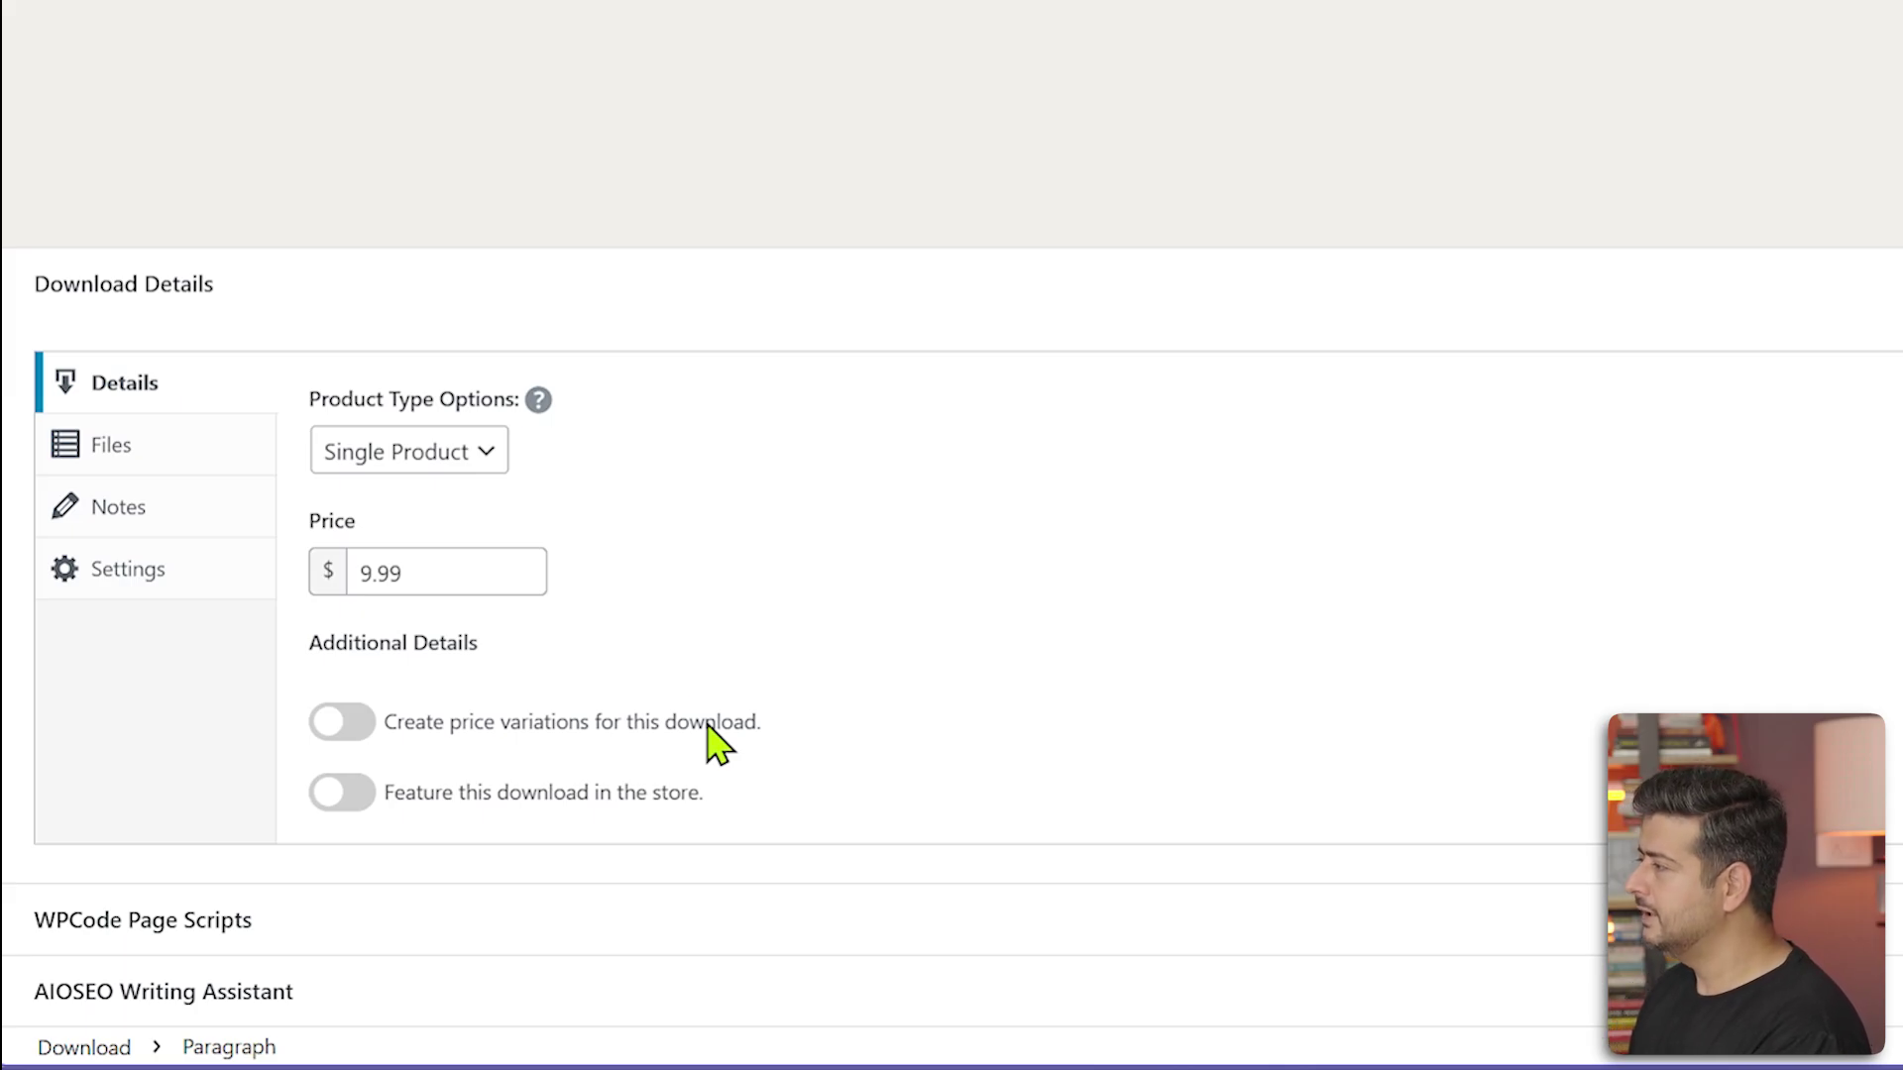
- Upload Basic-Piano-Chords-and-Scale-Exercises.pdf to the media library and attach it as the product's download file
click(70, 451)
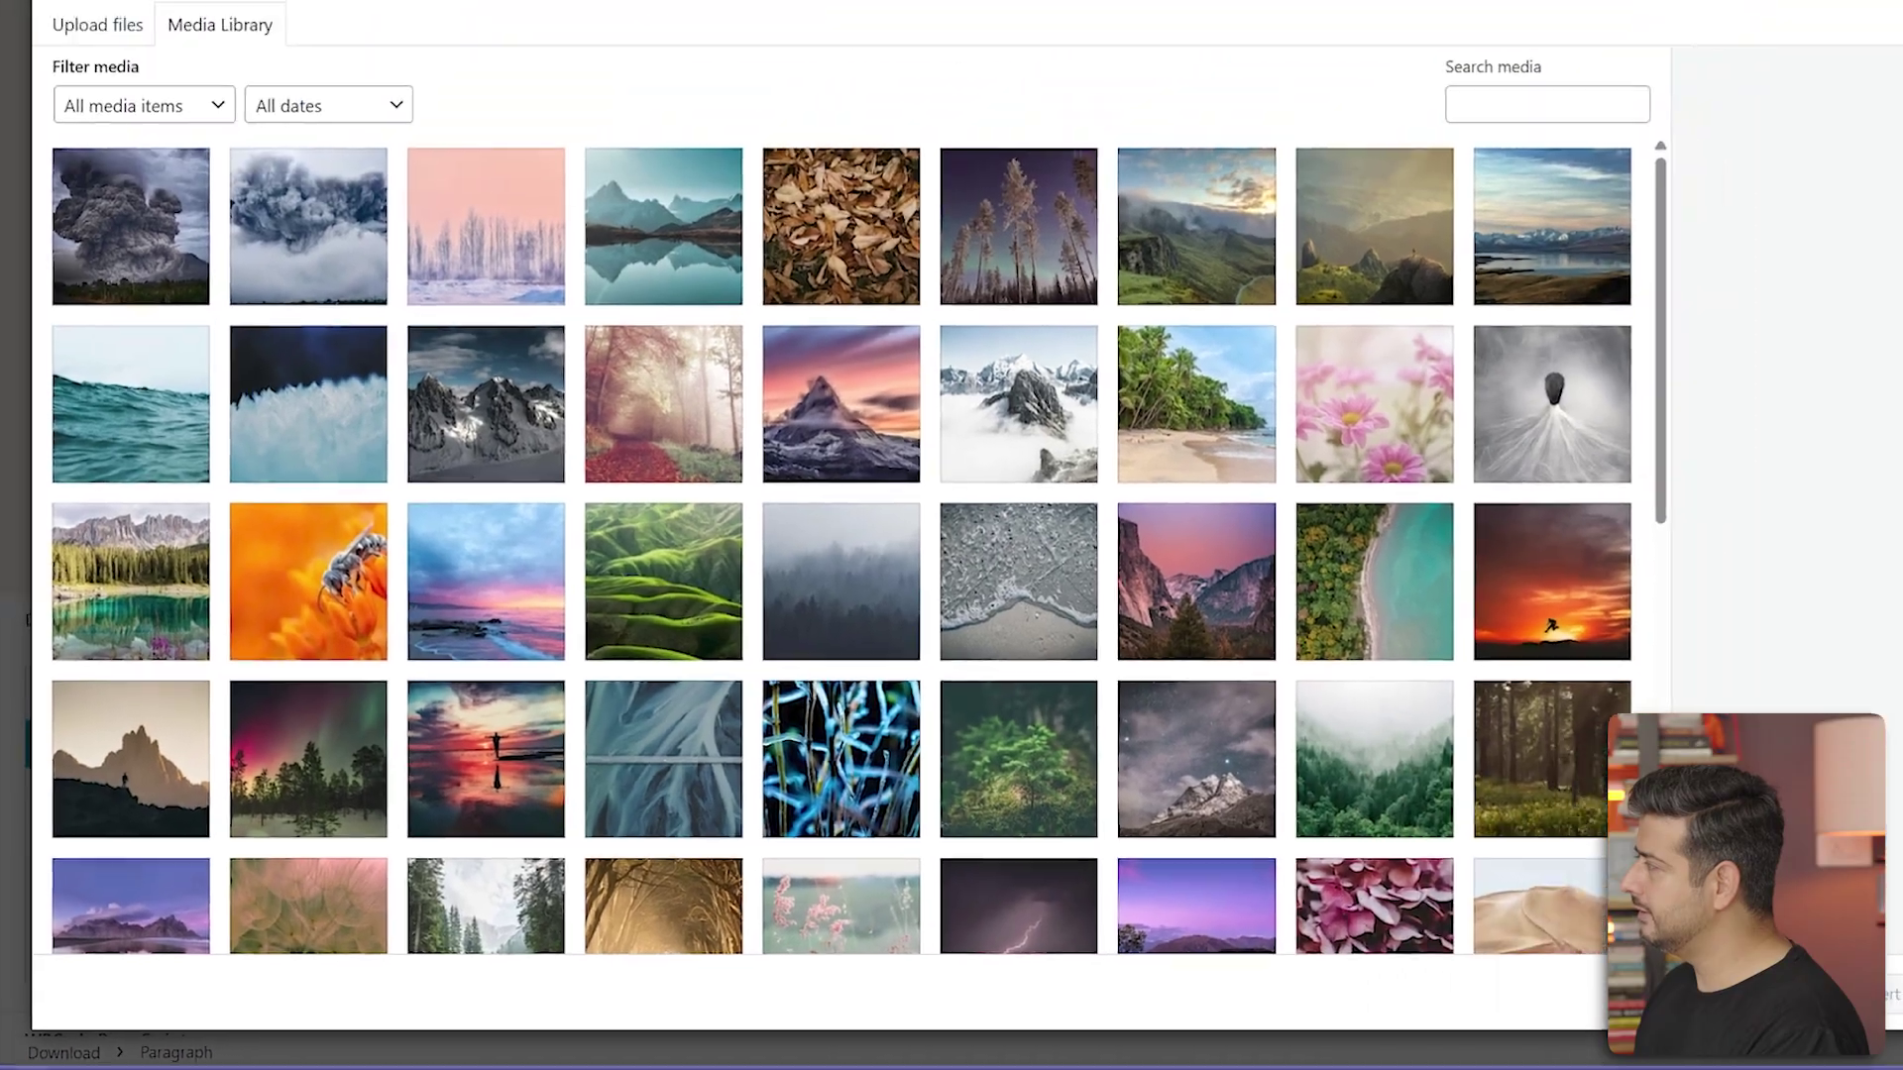
click(1824, 87)
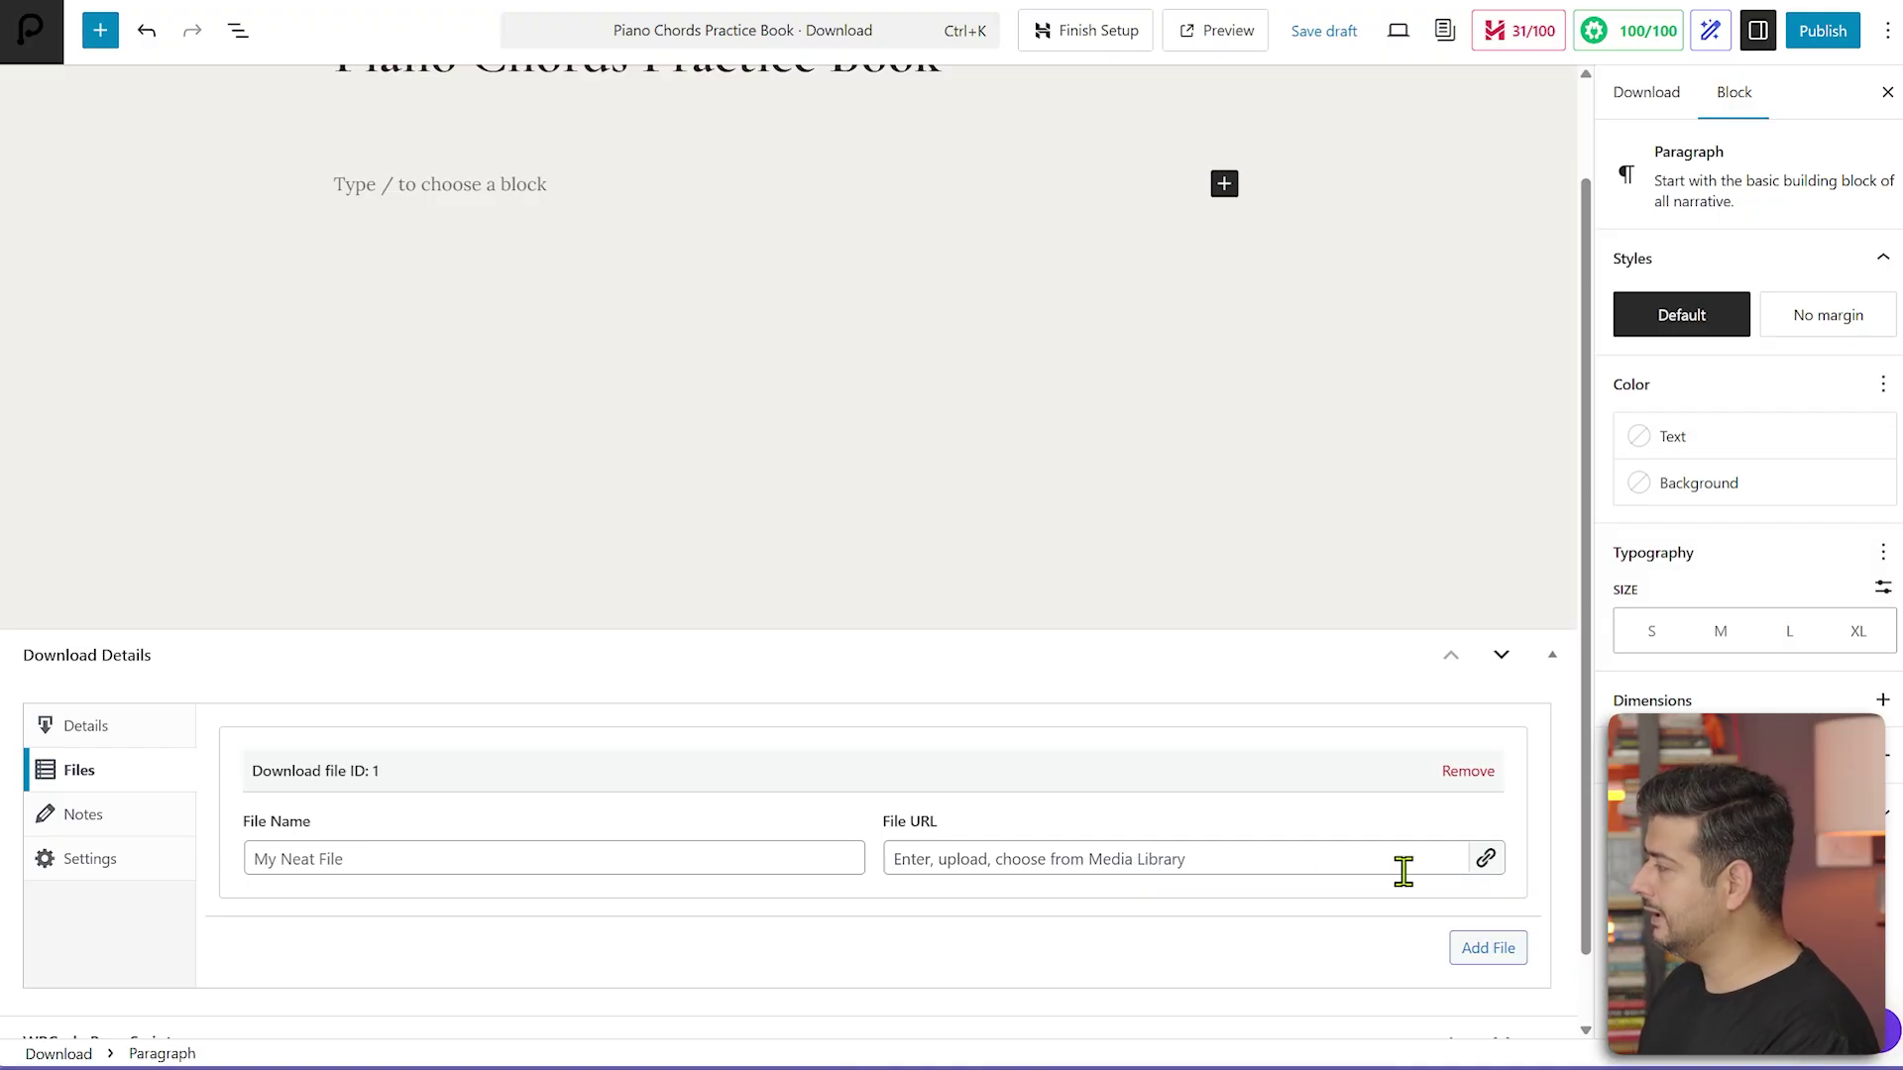
click(1486, 859)
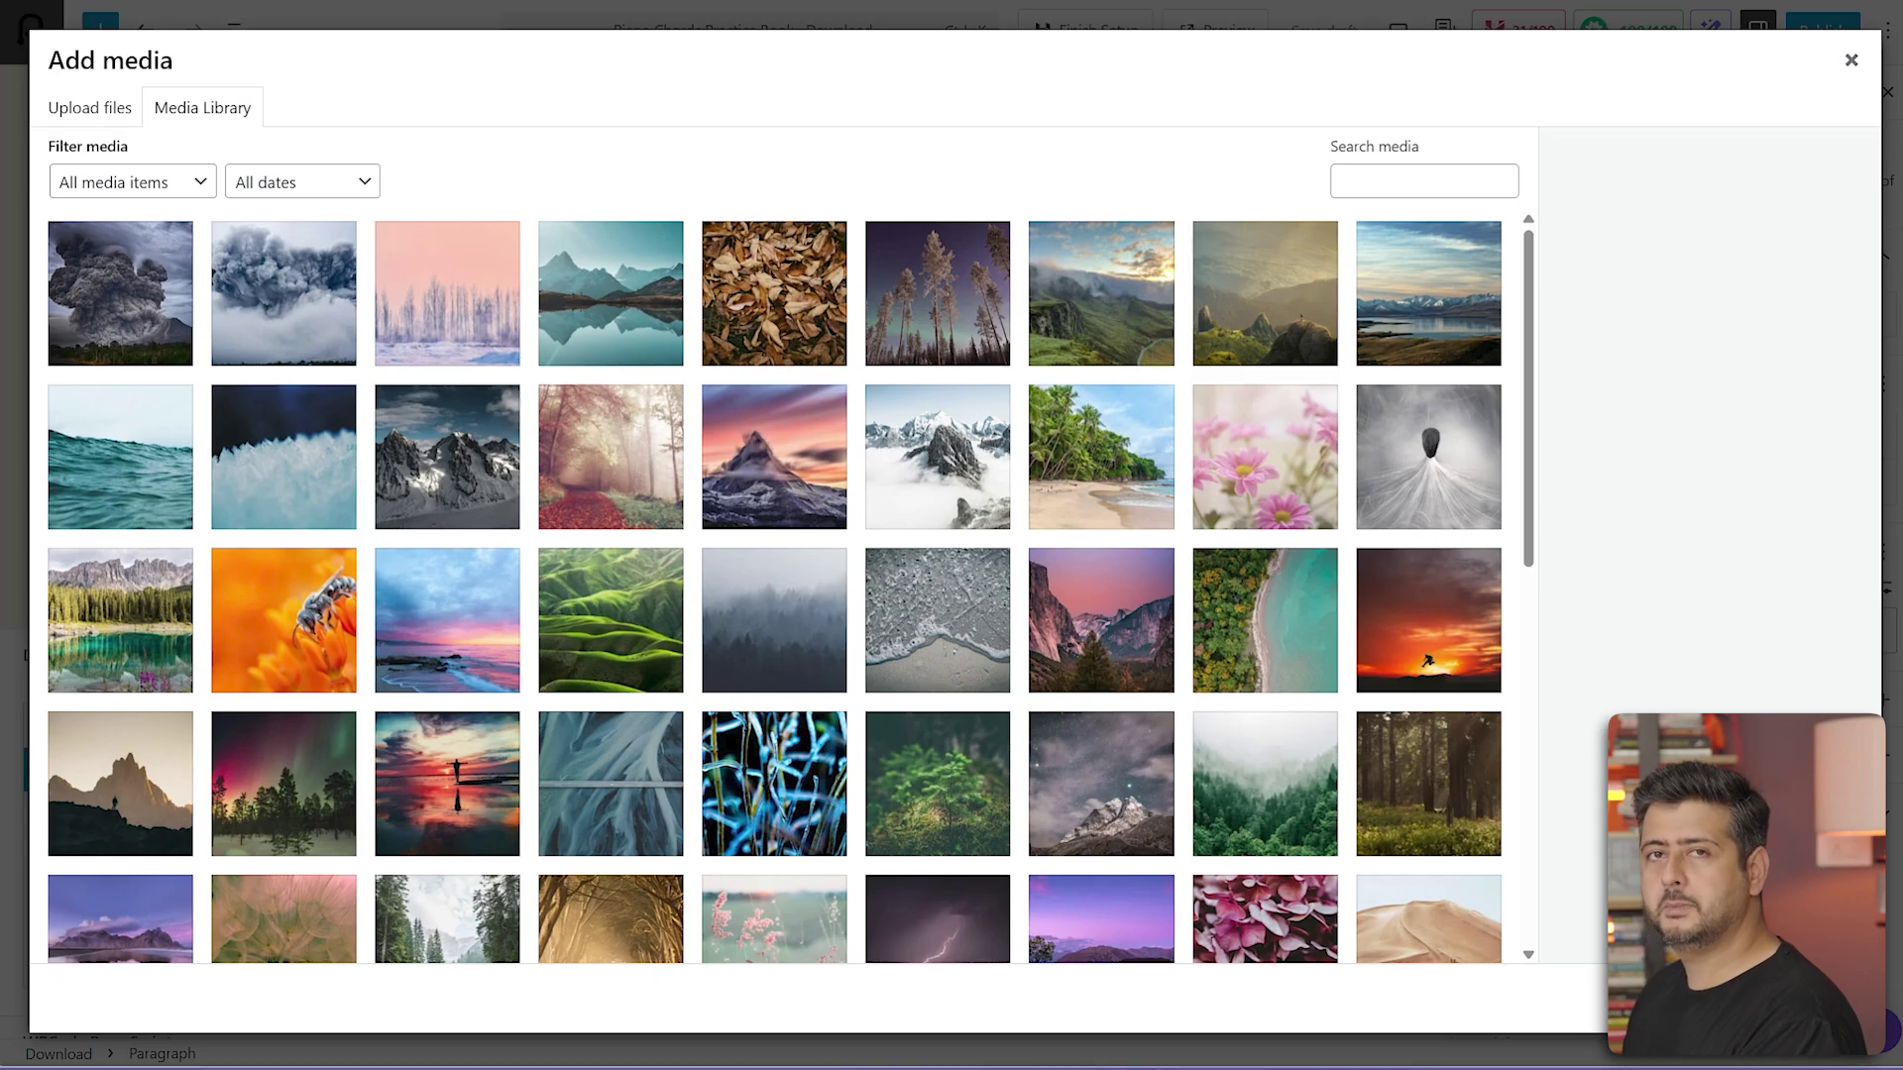
drag(523, 373, 735, 434)
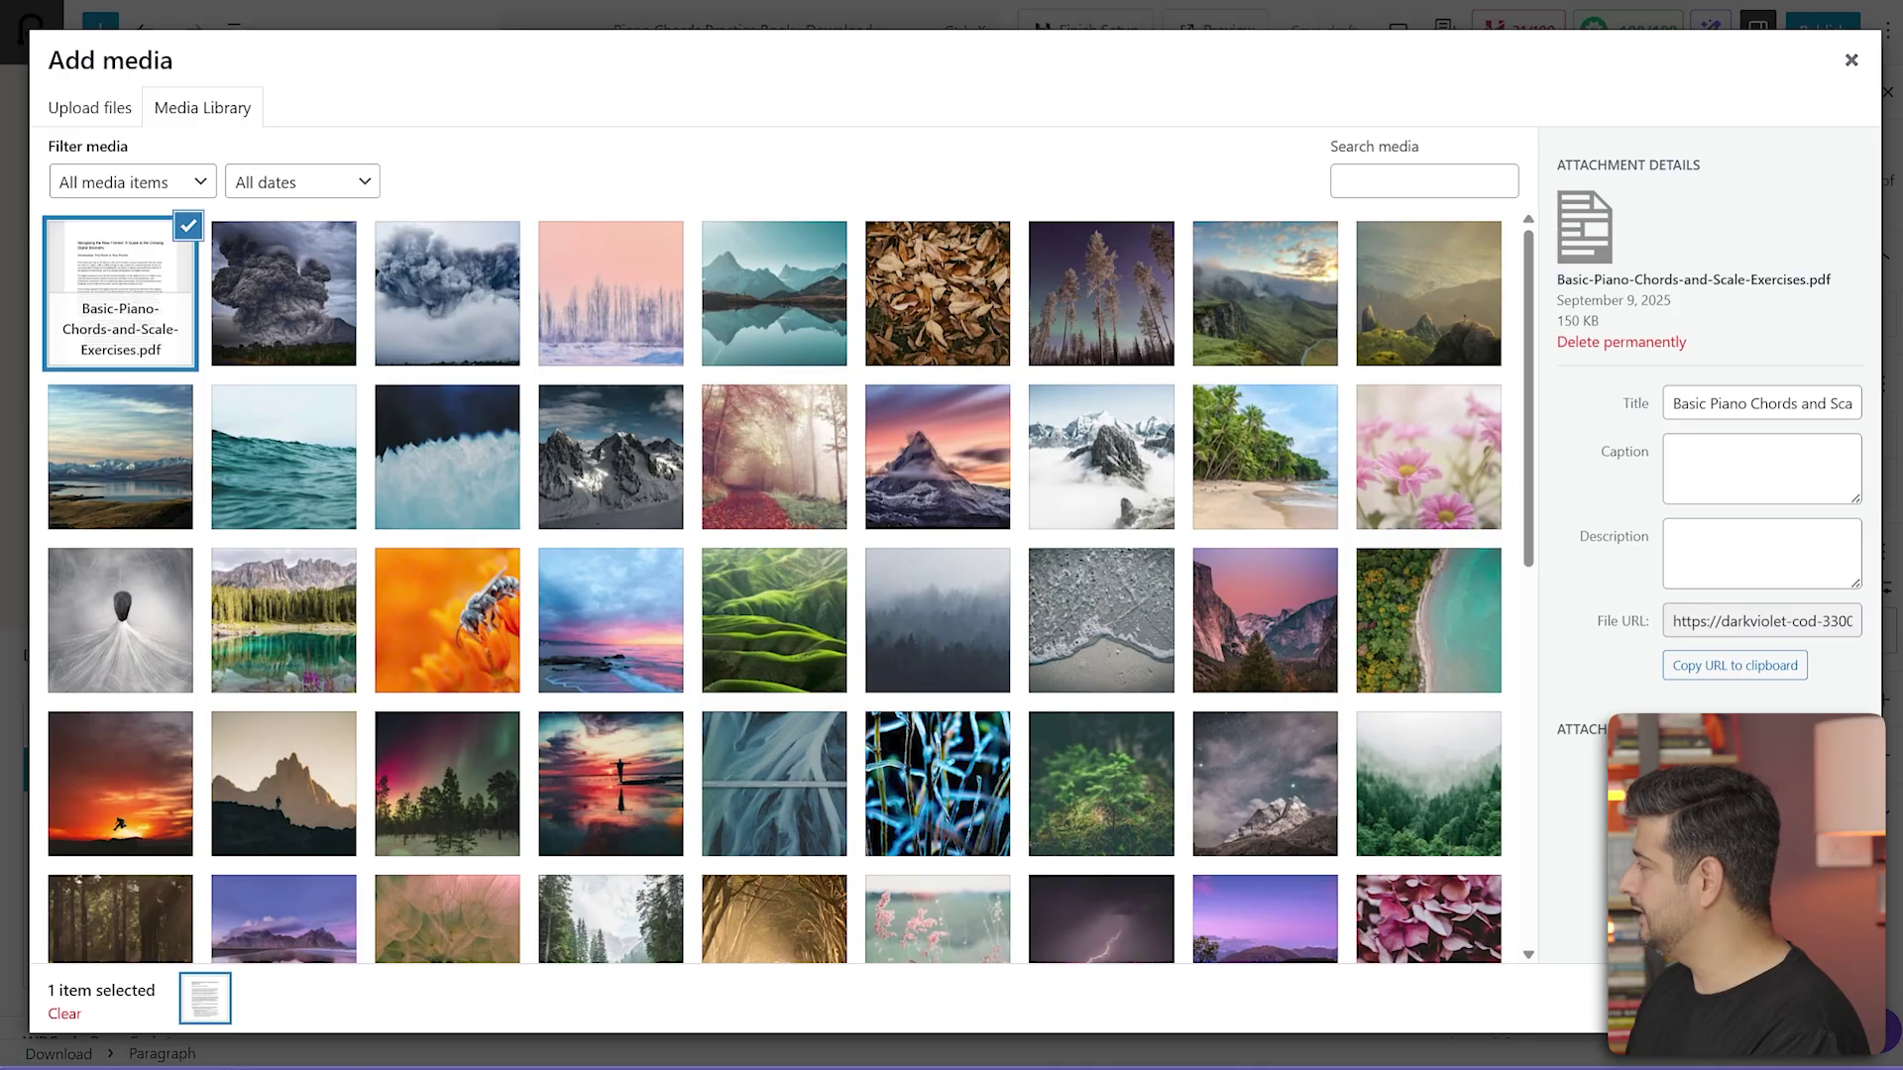
click(1804, 998)
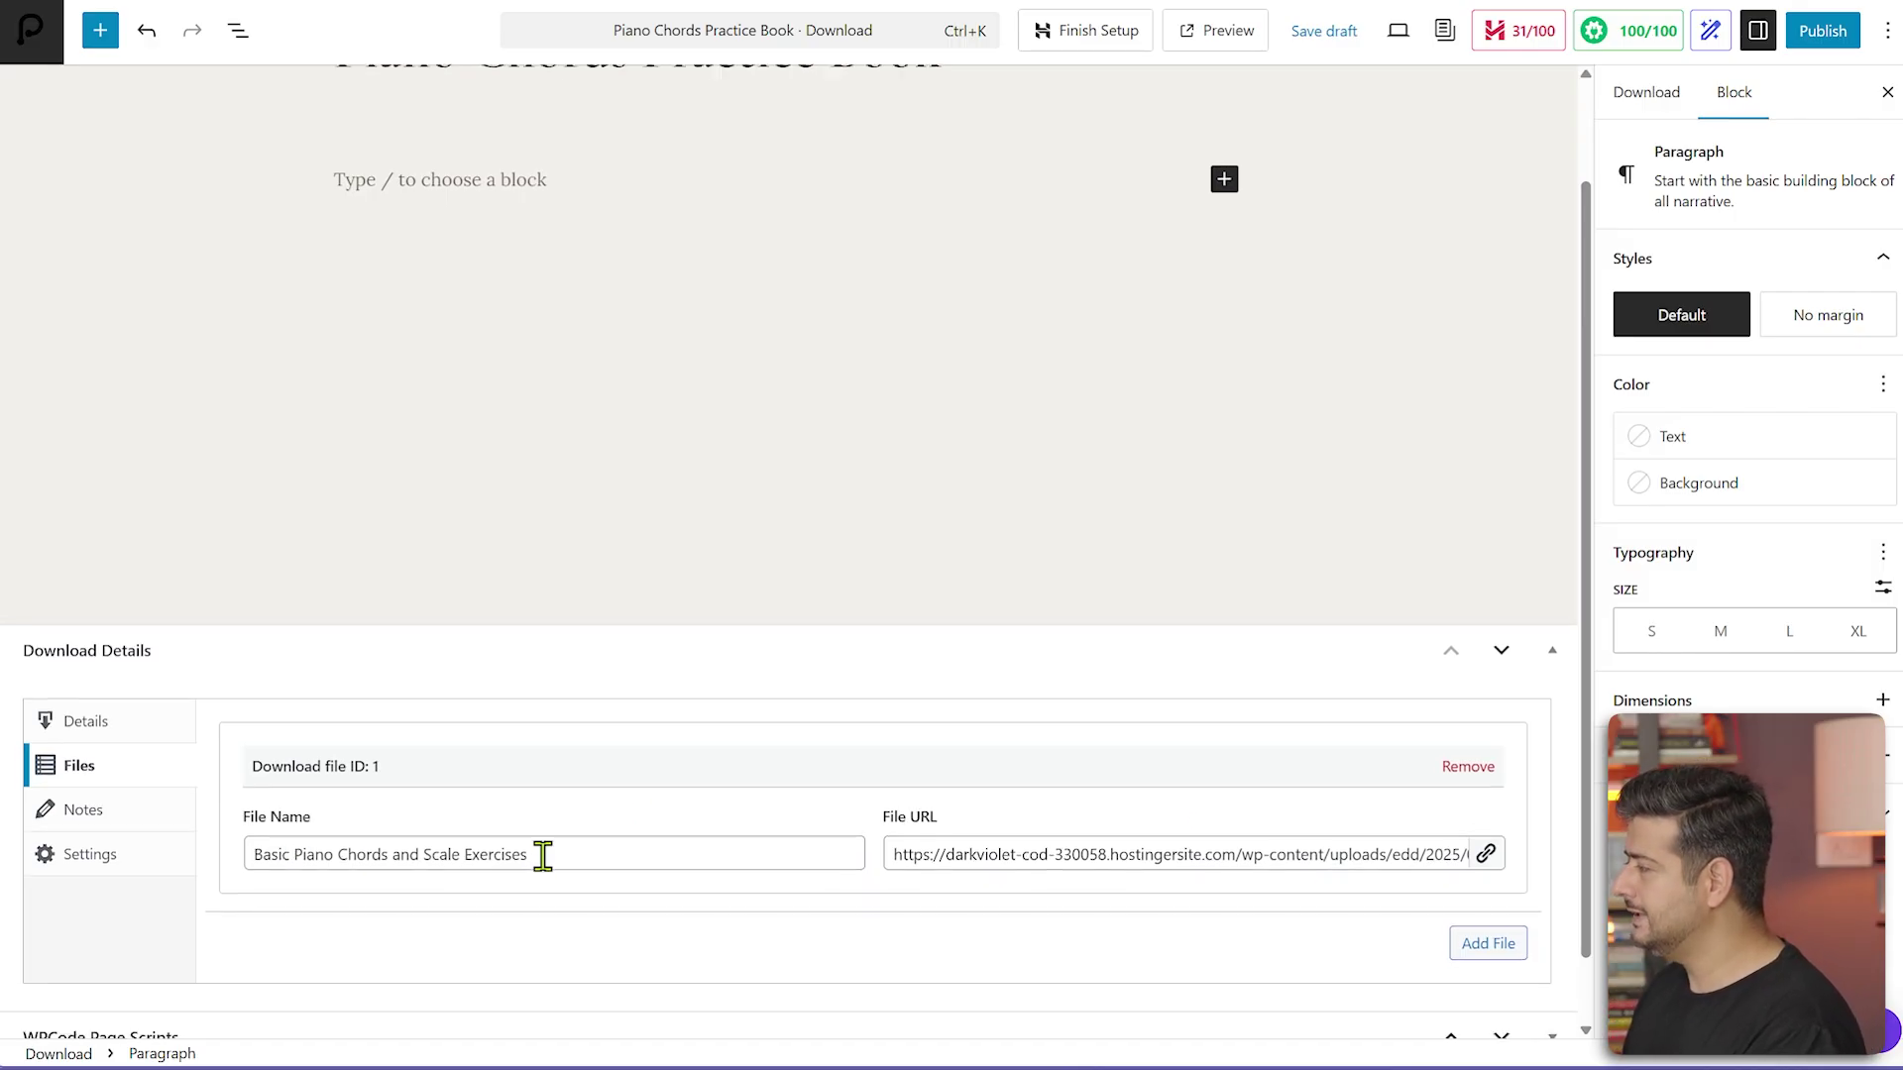
scroll(545, 862, down, 1)
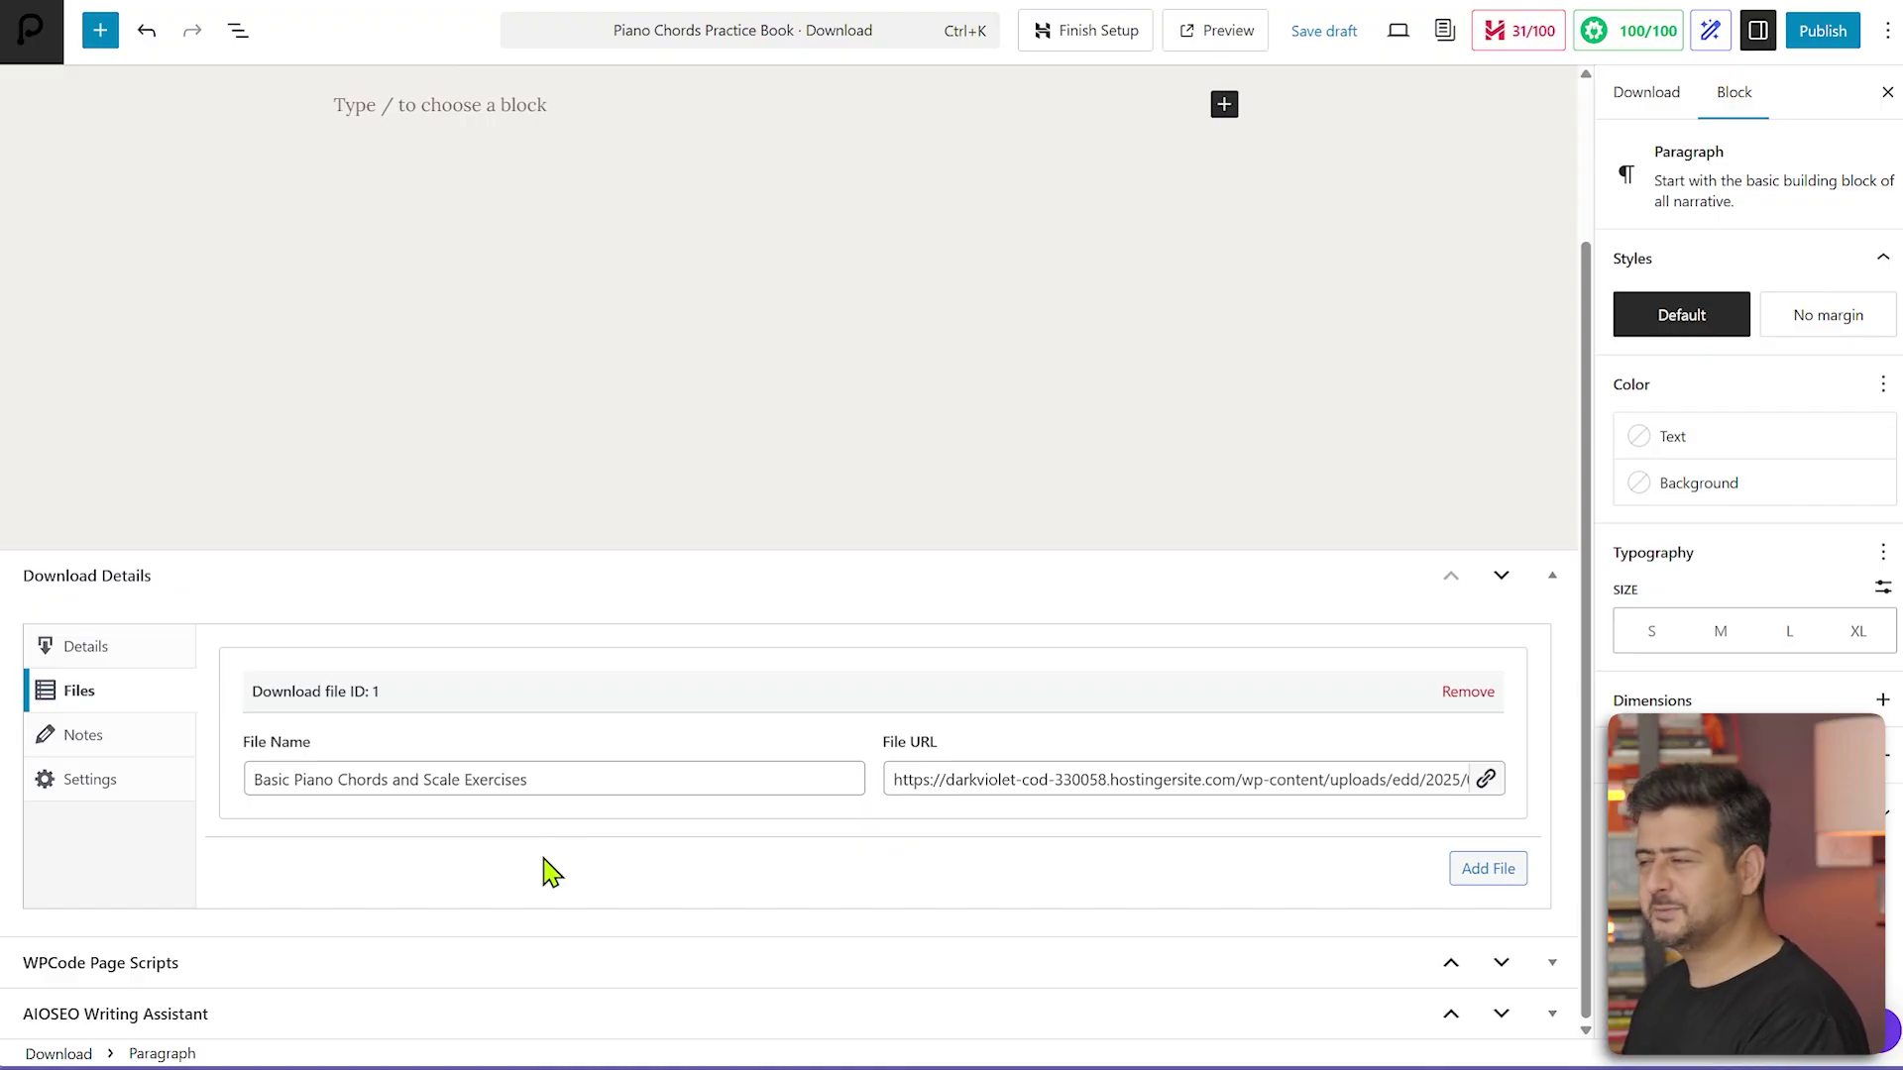
- Review the download's notes, limit, refund and buy button settings, then recheck its pricing details and attached file
click(112, 737)
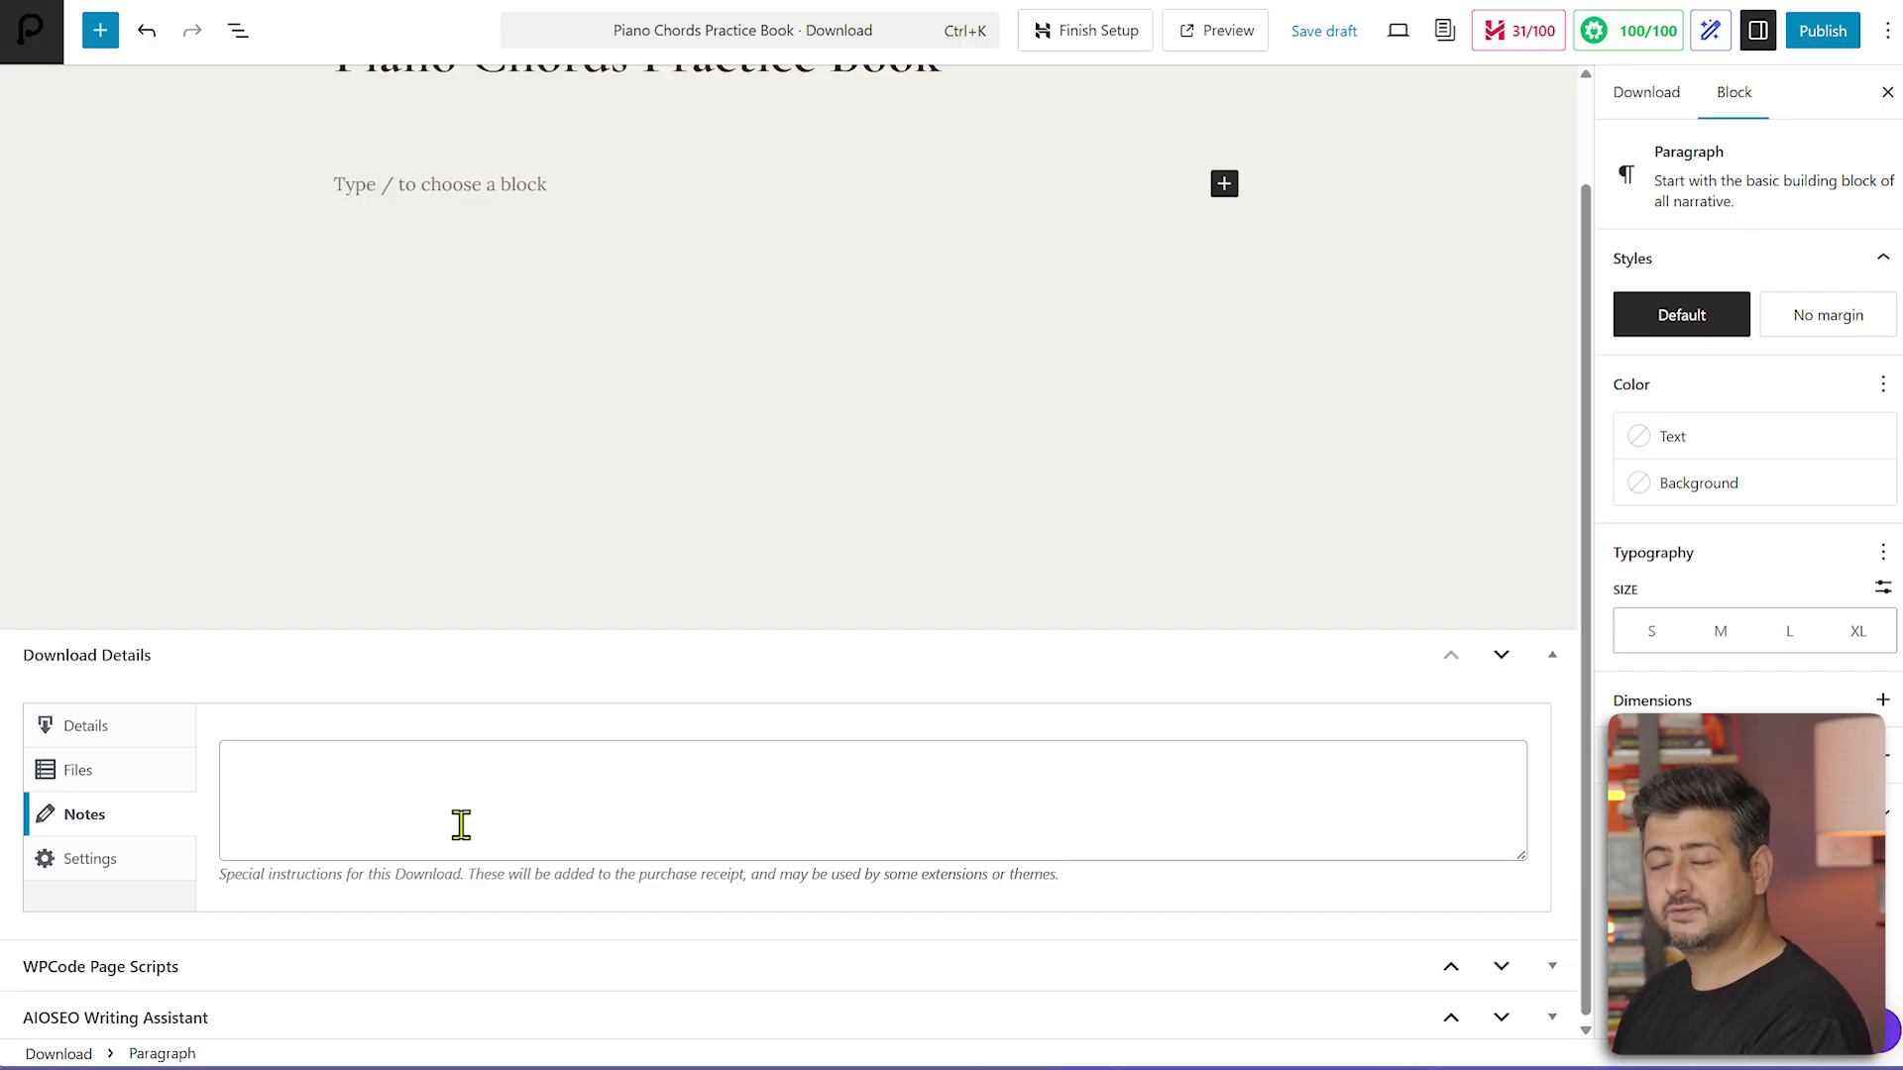
click(144, 872)
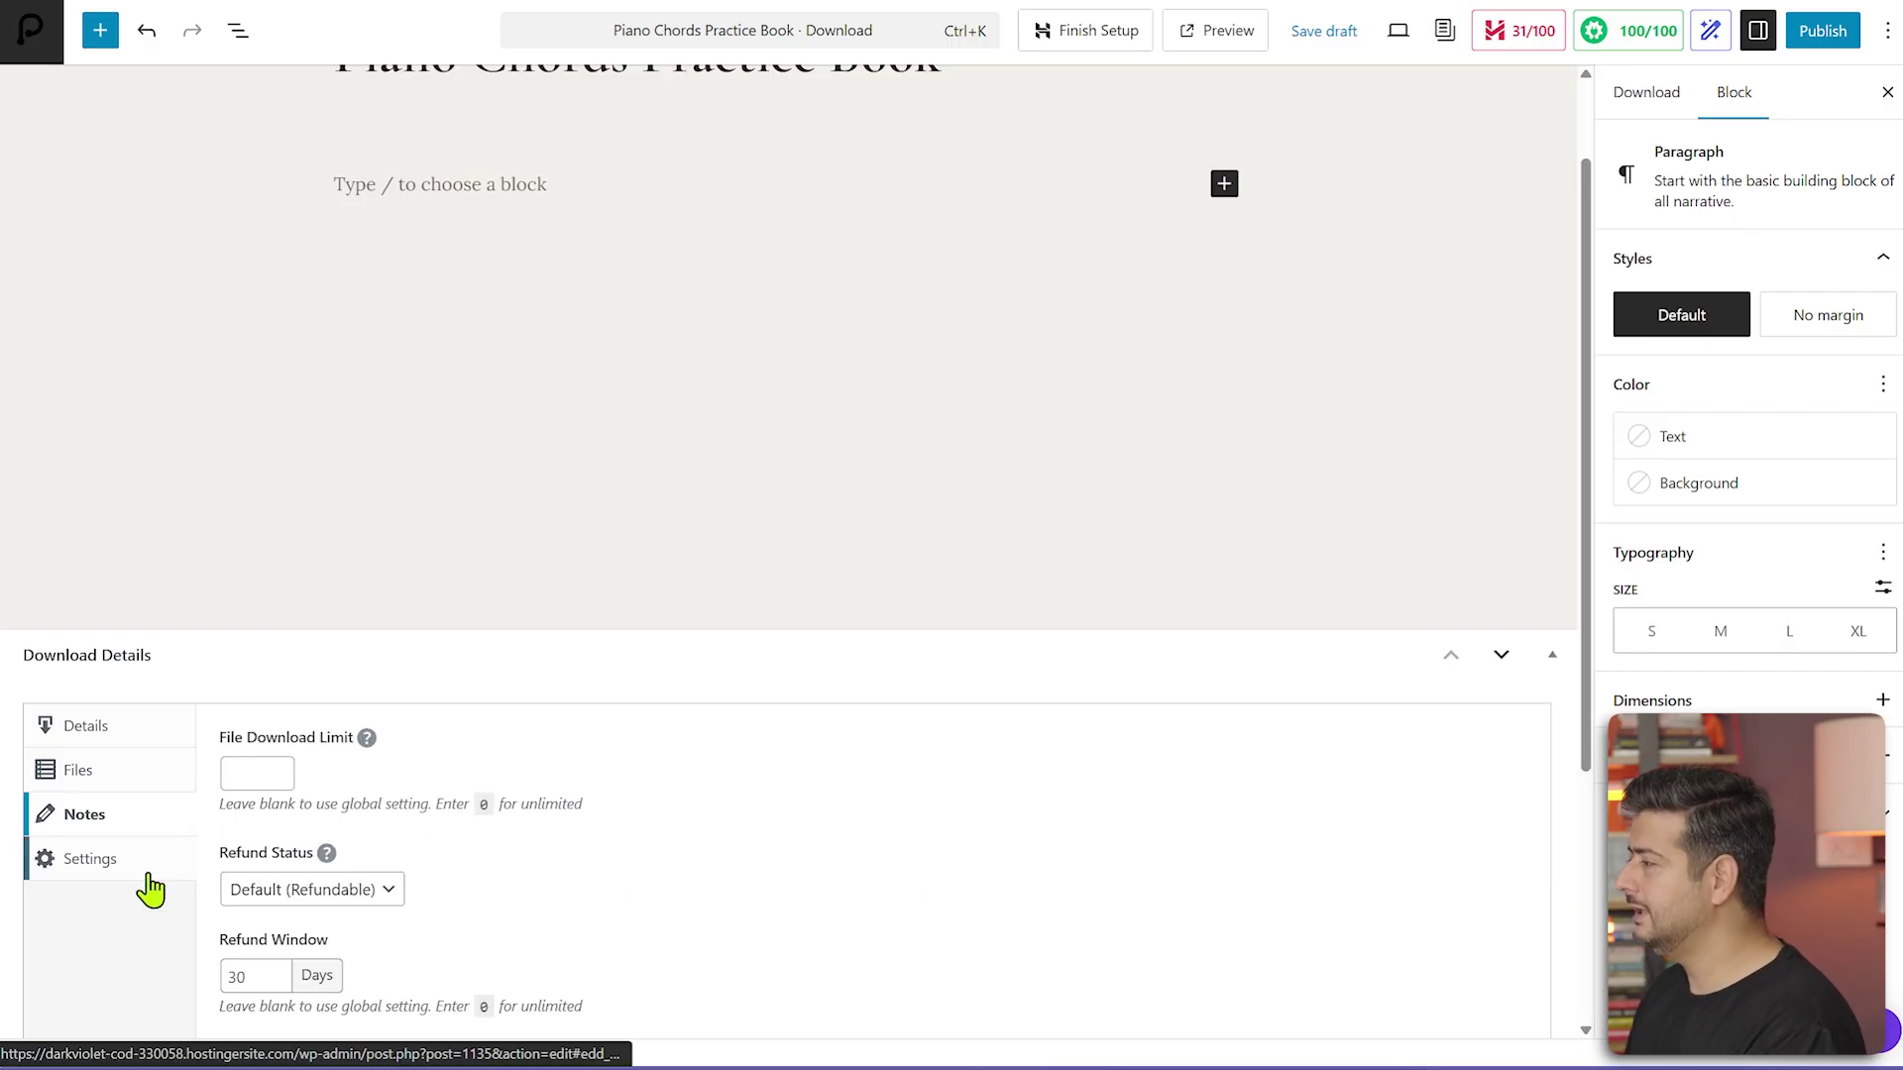
scroll(694, 823, down, 2)
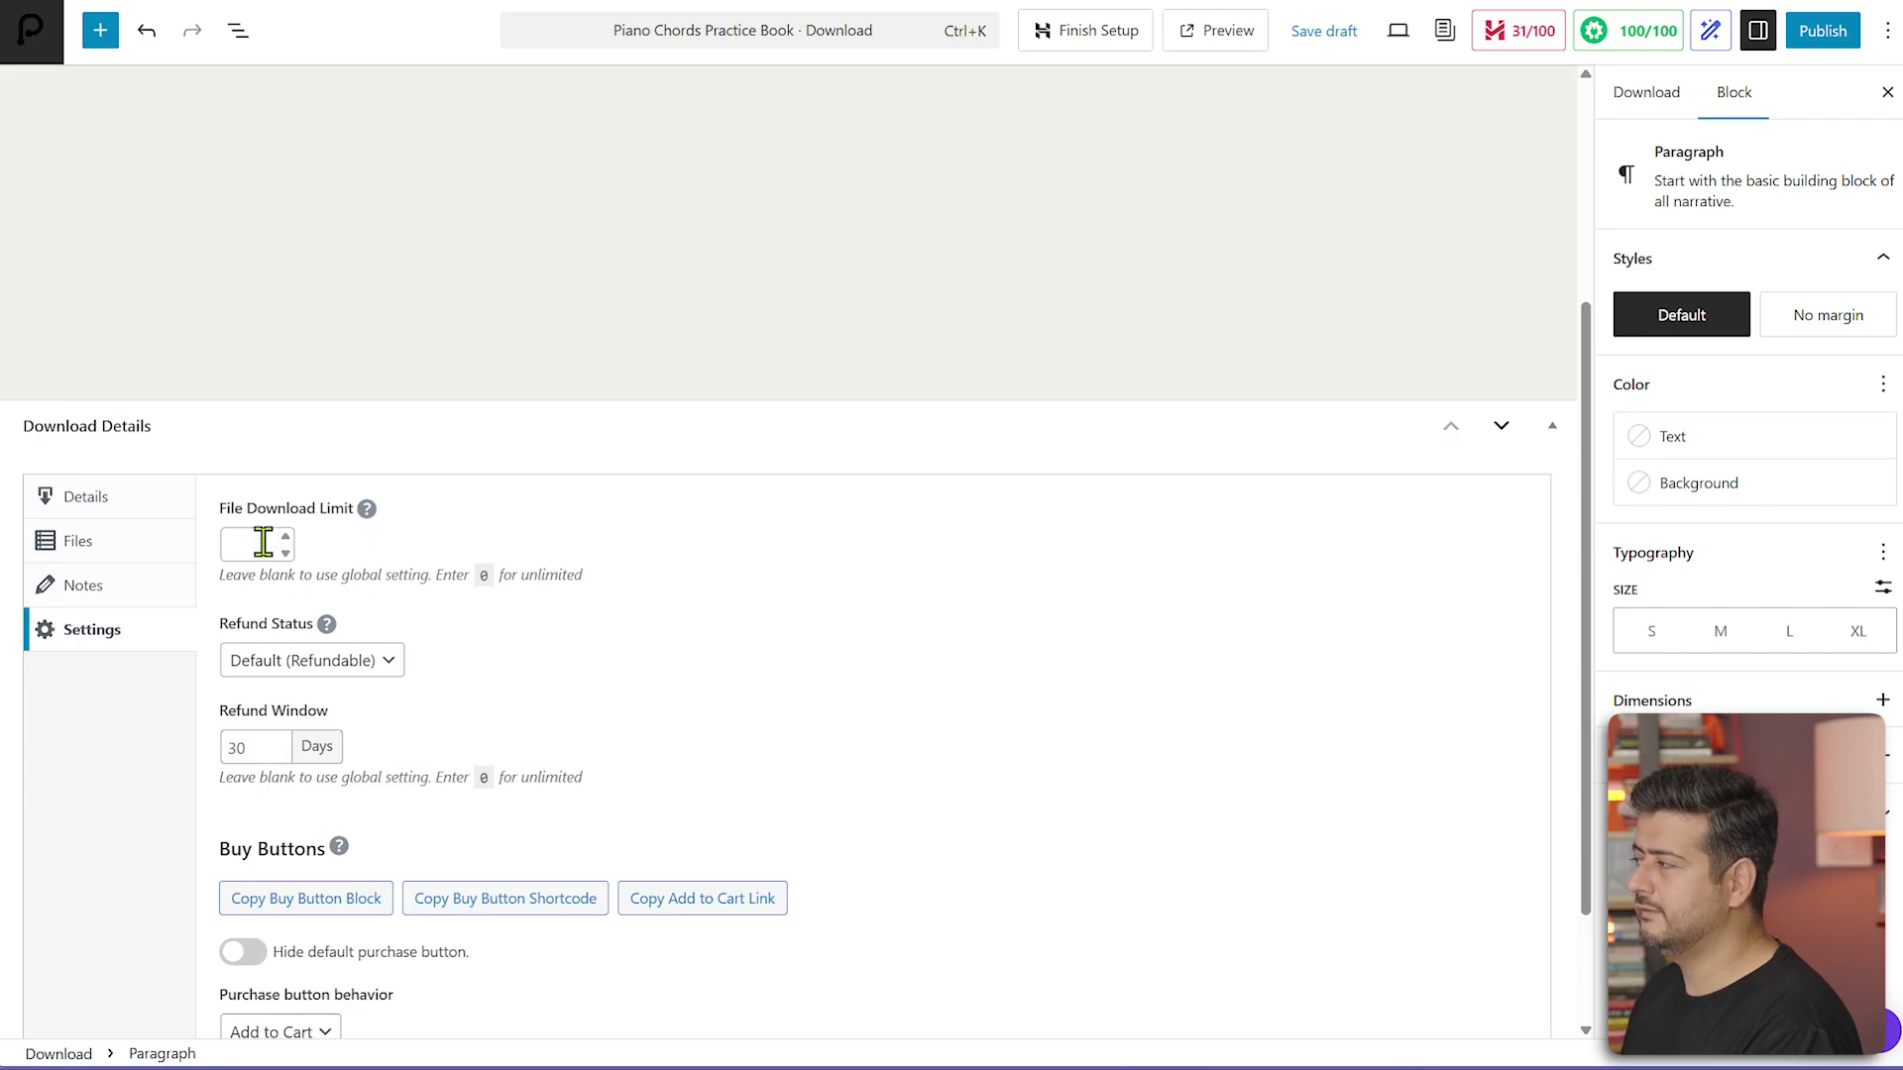
scroll(687, 607, down, 2)
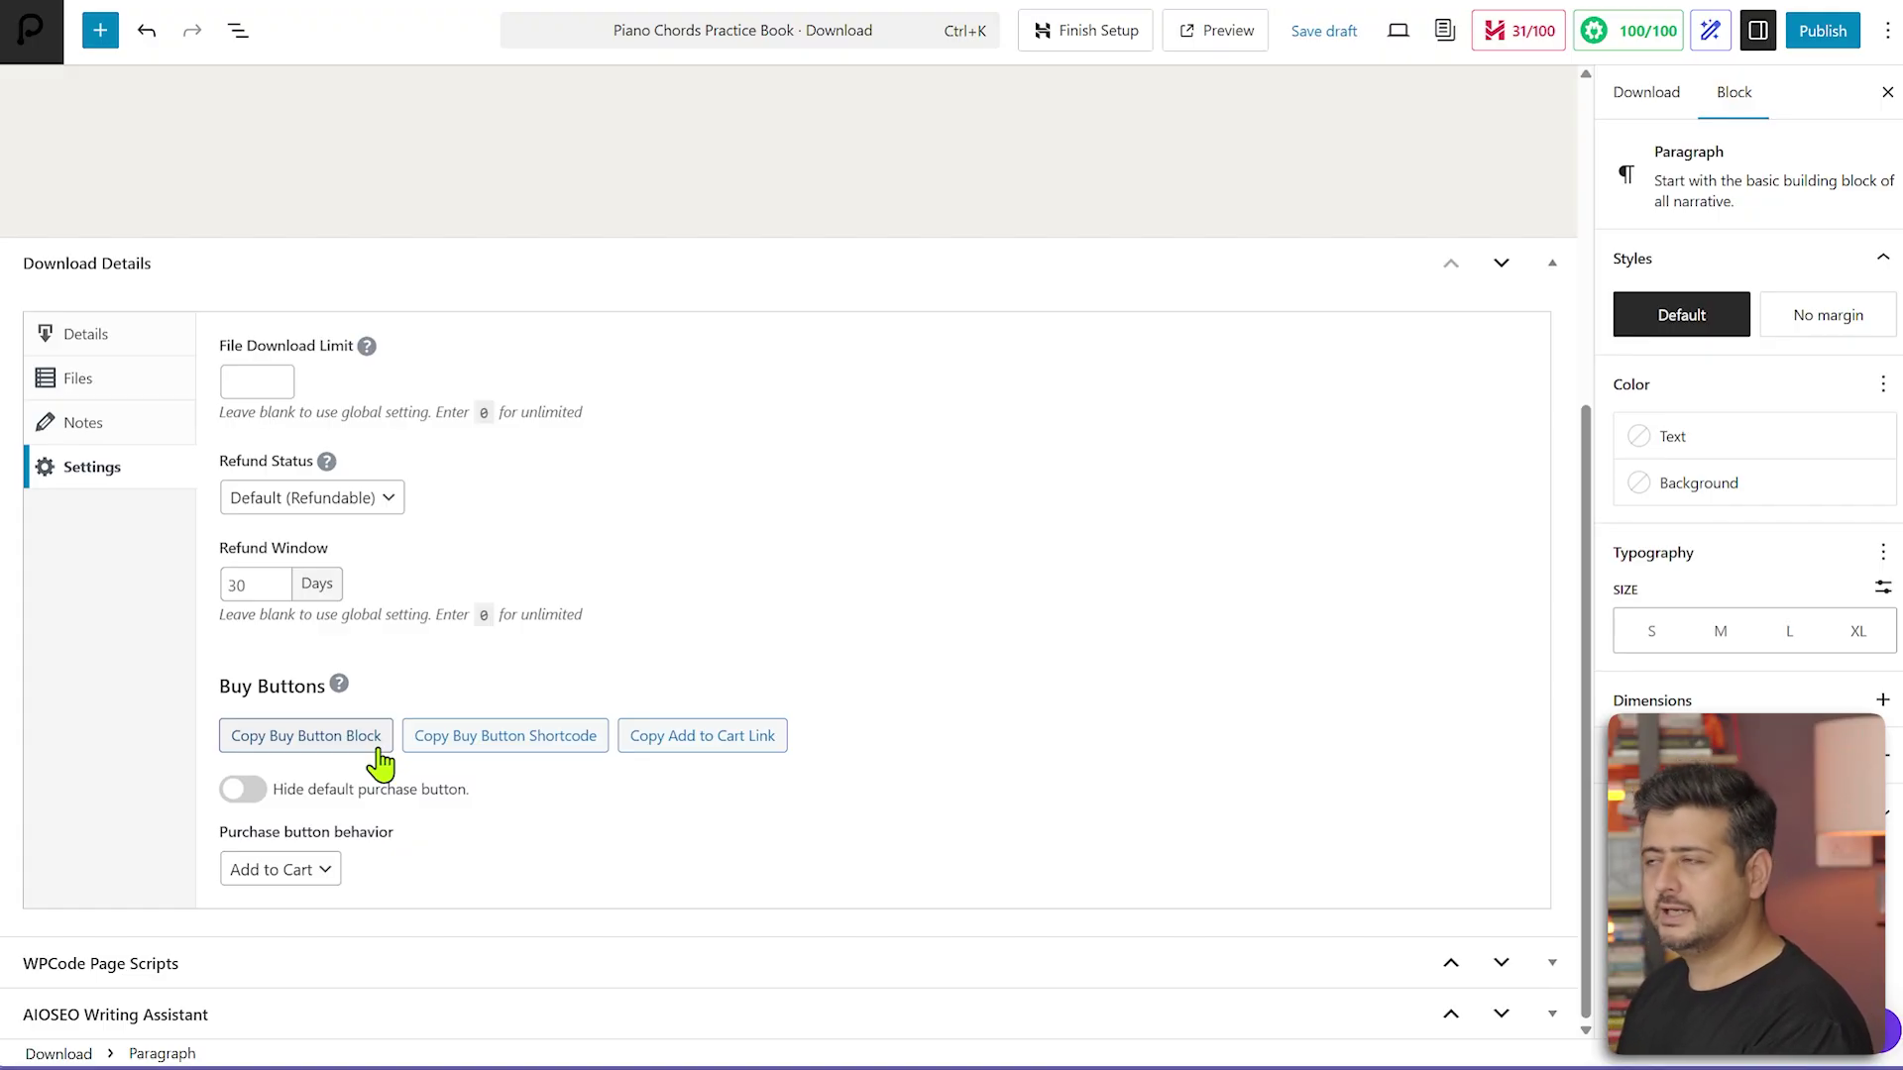
click(87, 337)
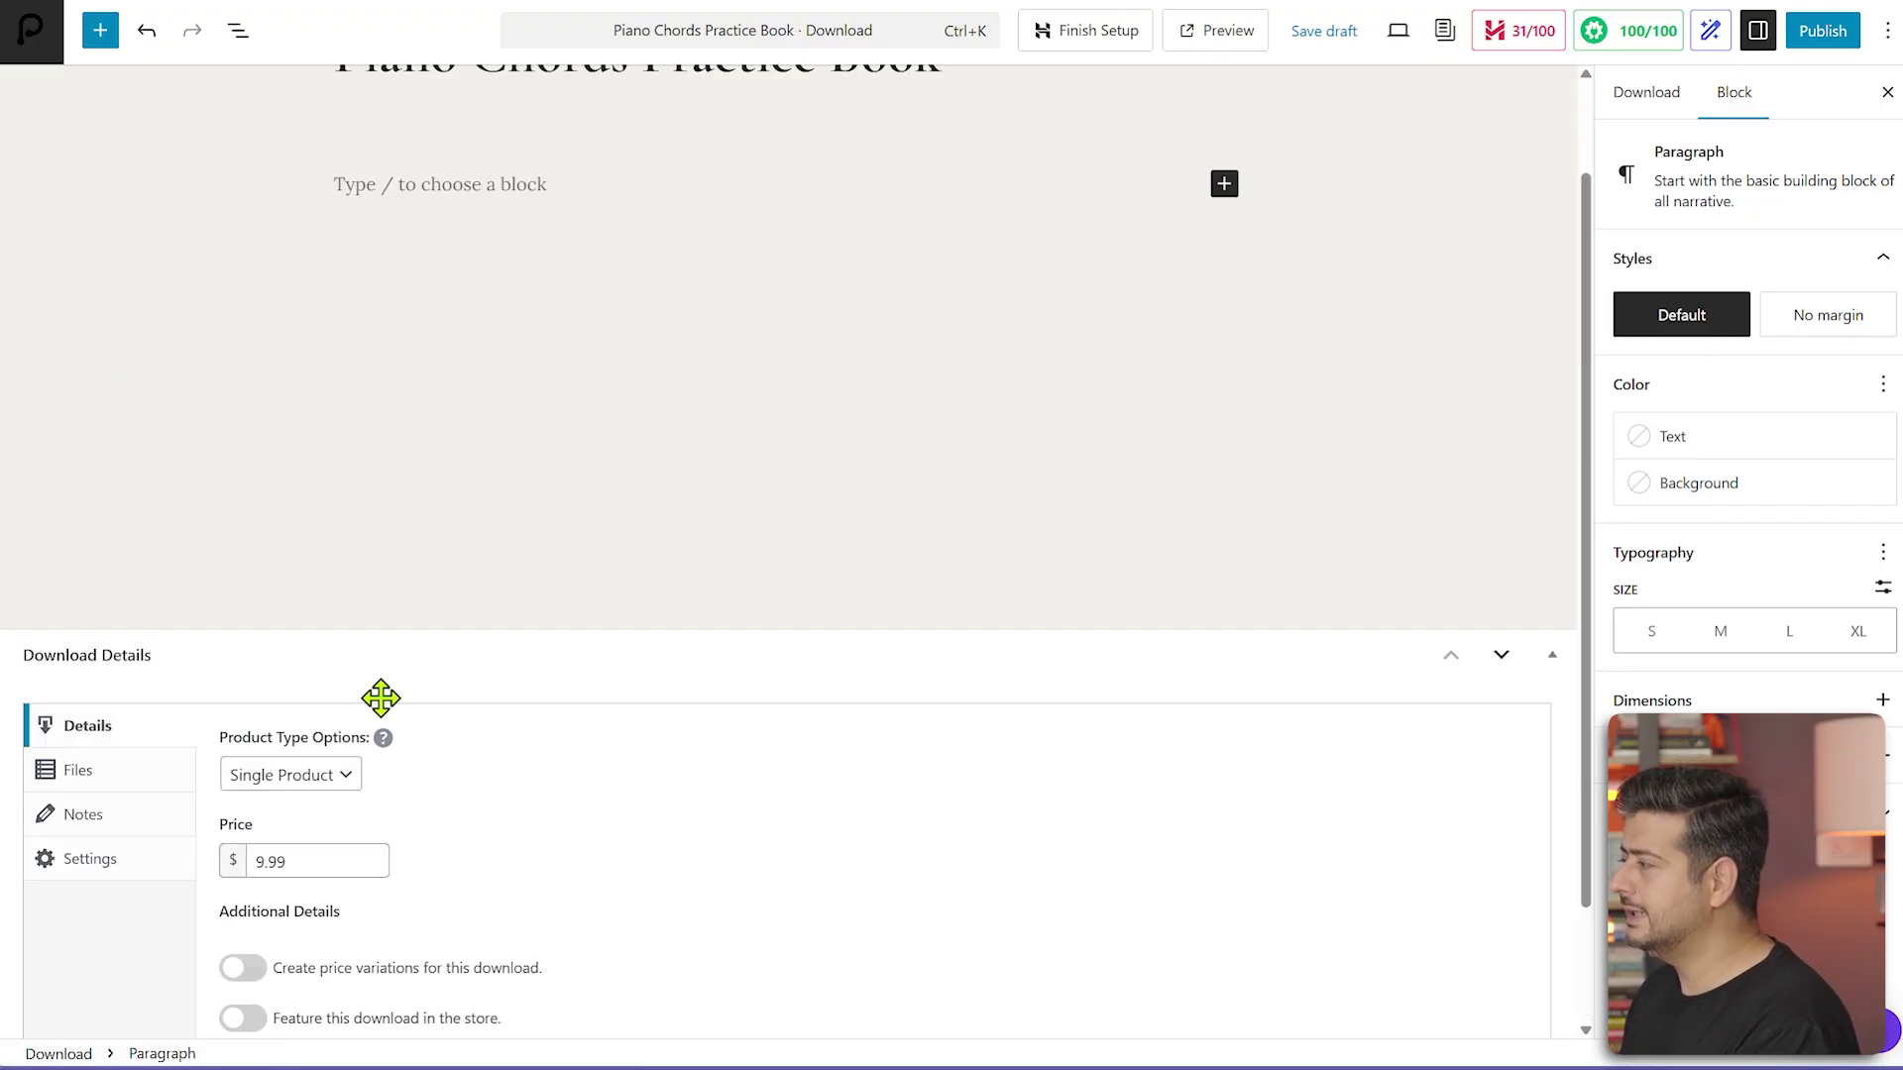
scroll(416, 833, down, 2)
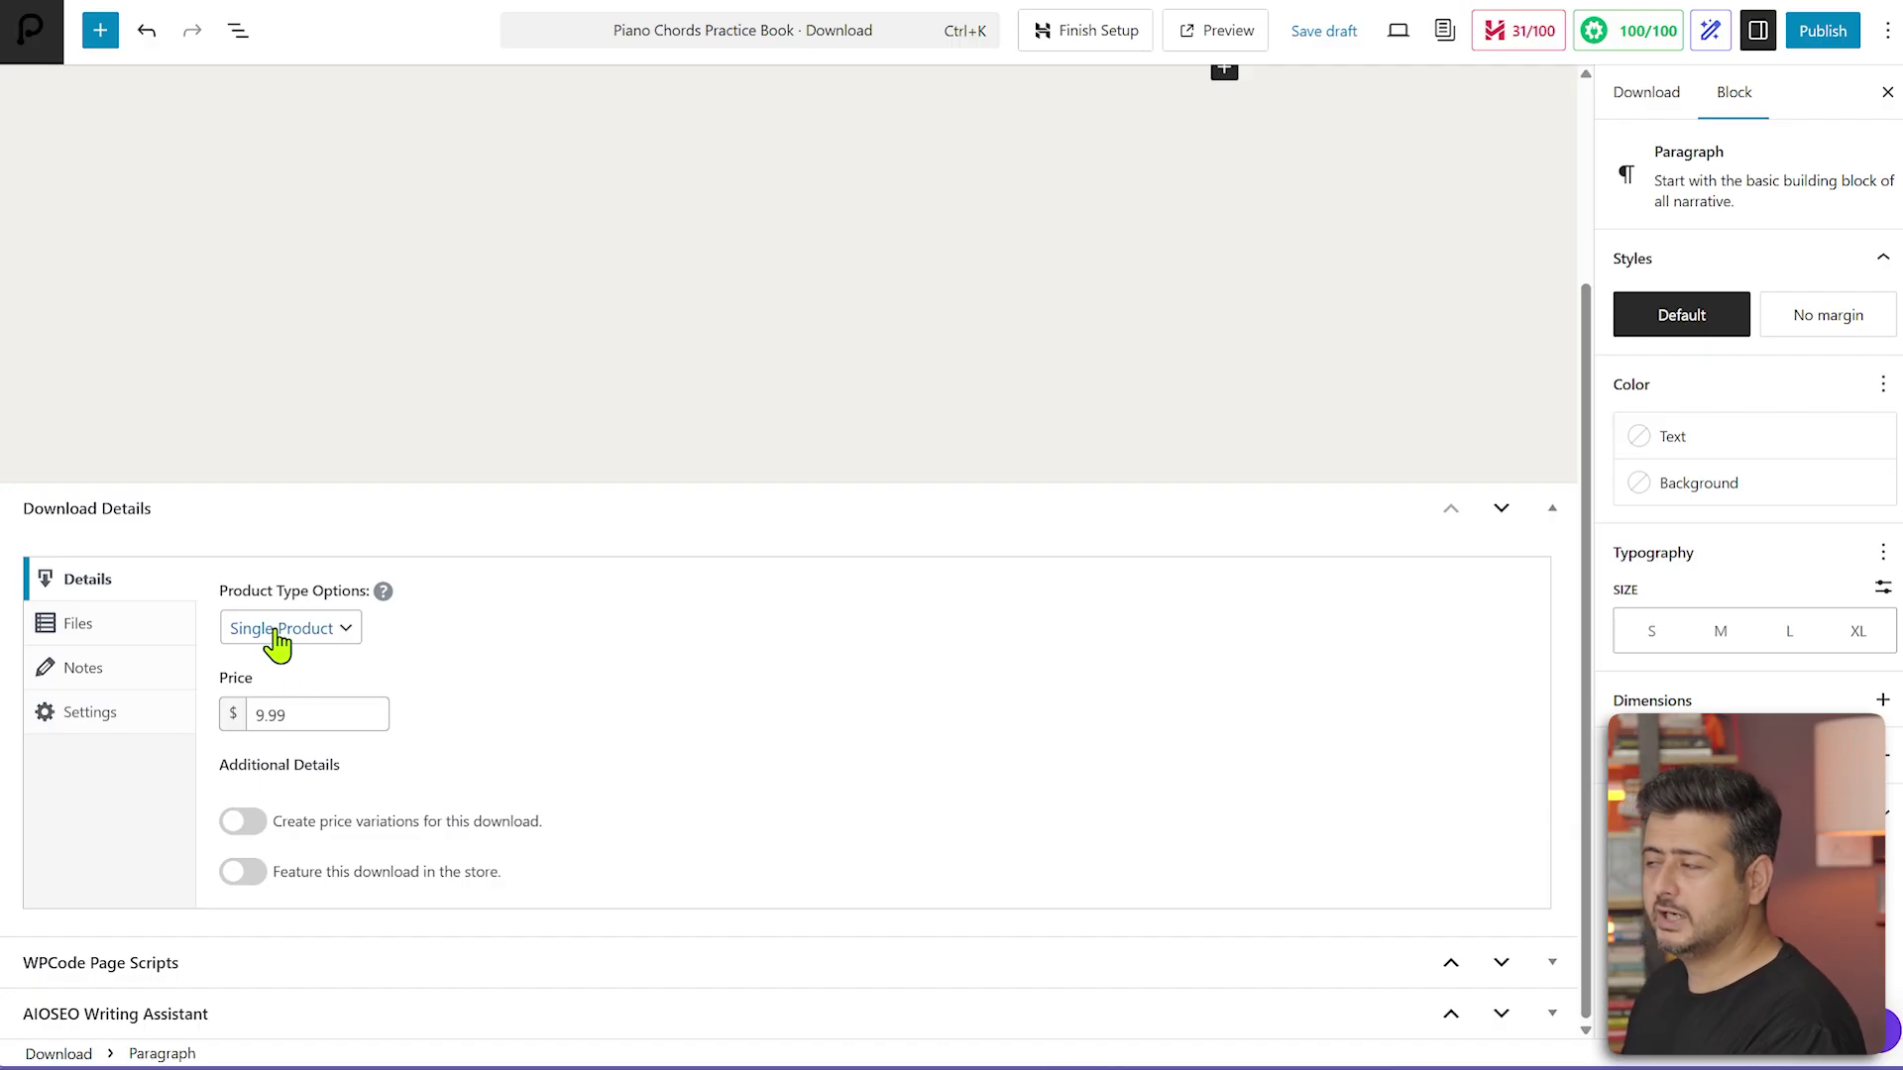
click(100, 625)
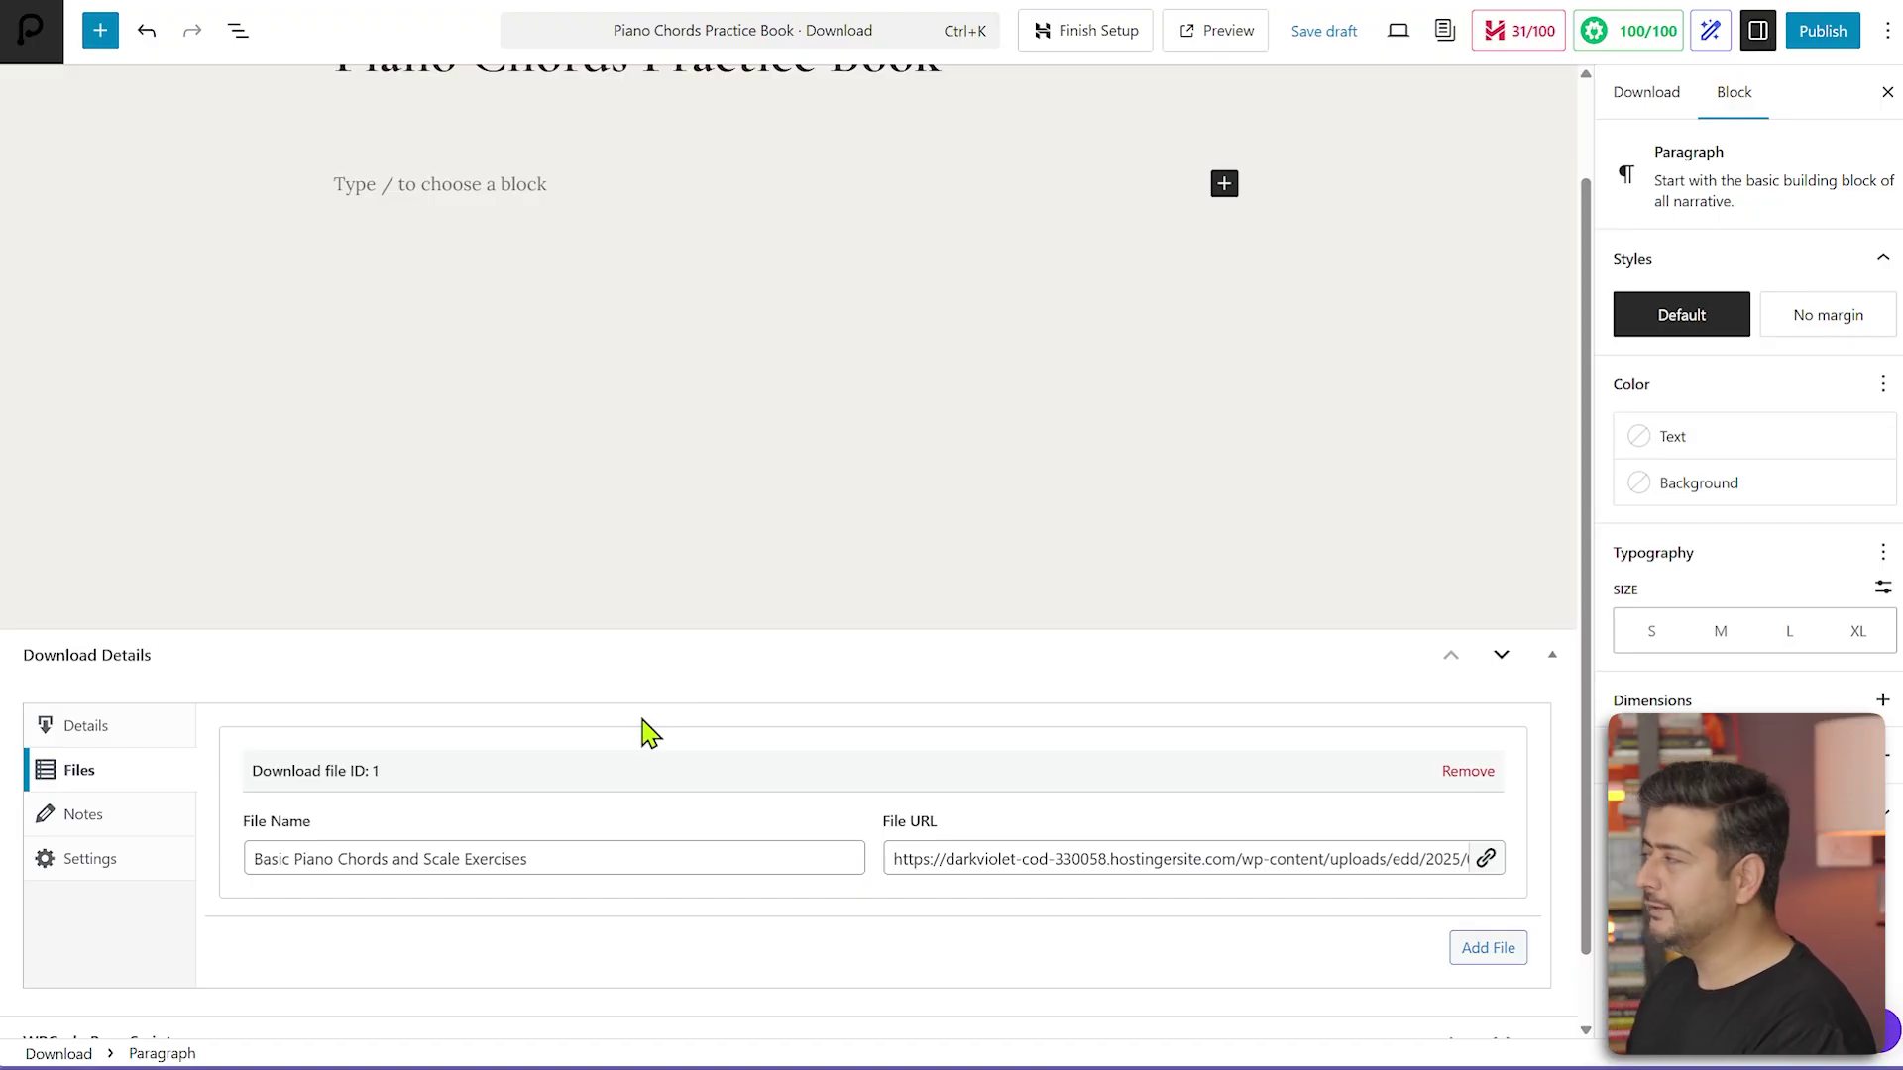
- Publish the Piano Chords Practice Book download and open its live product page
click(1795, 50)
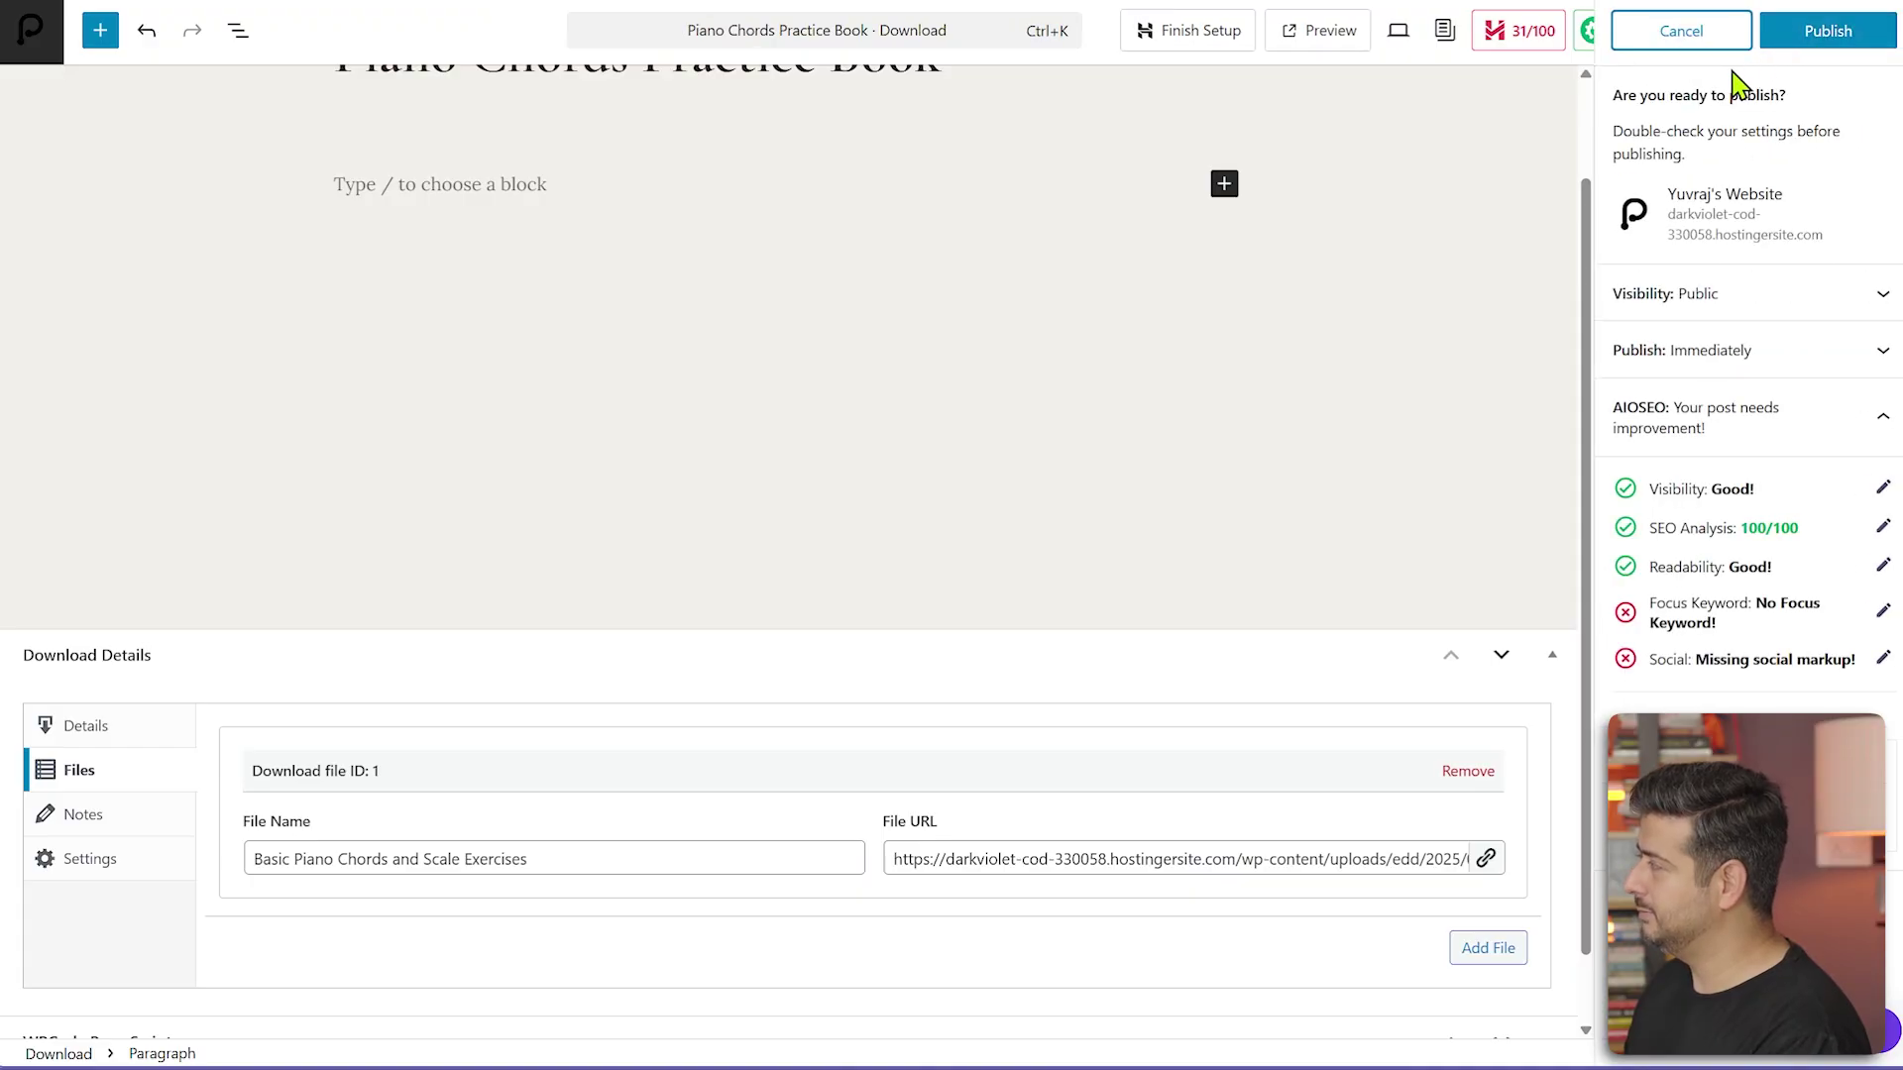
click(1789, 29)
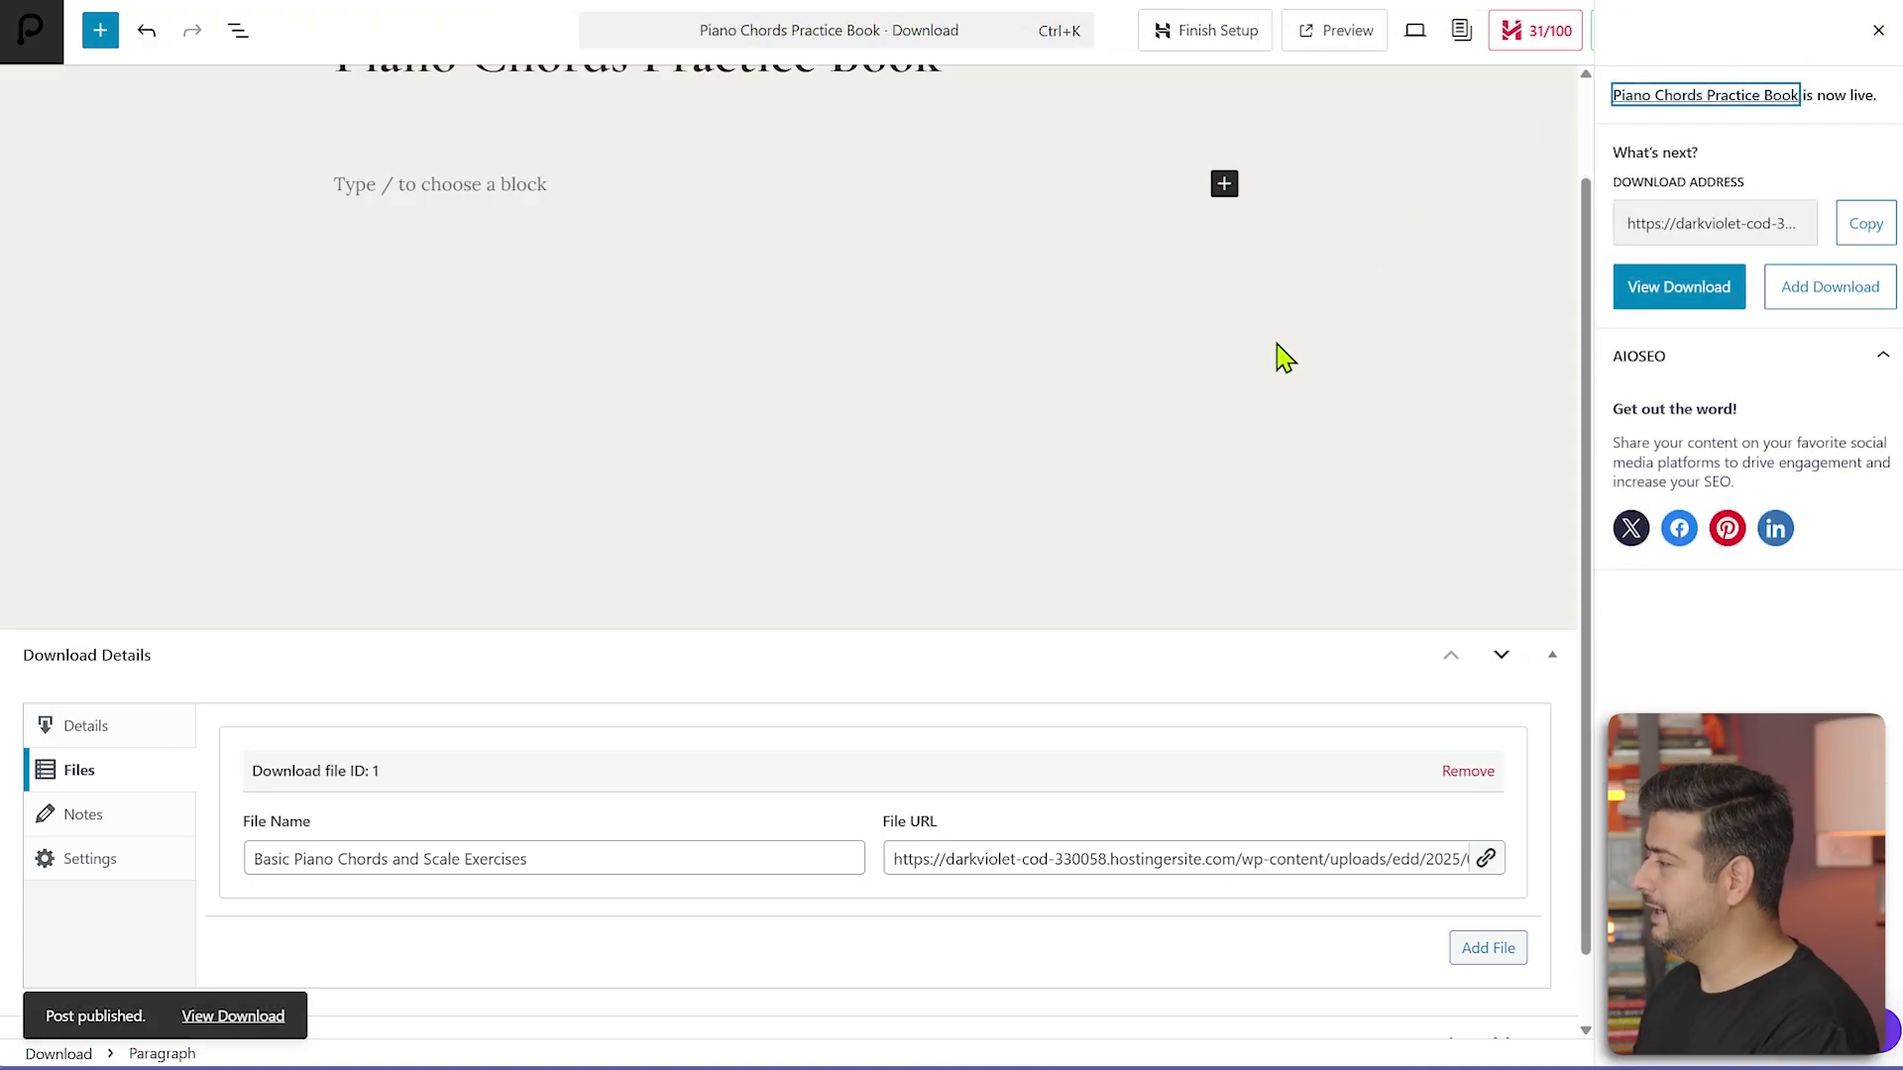
click(233, 1016)
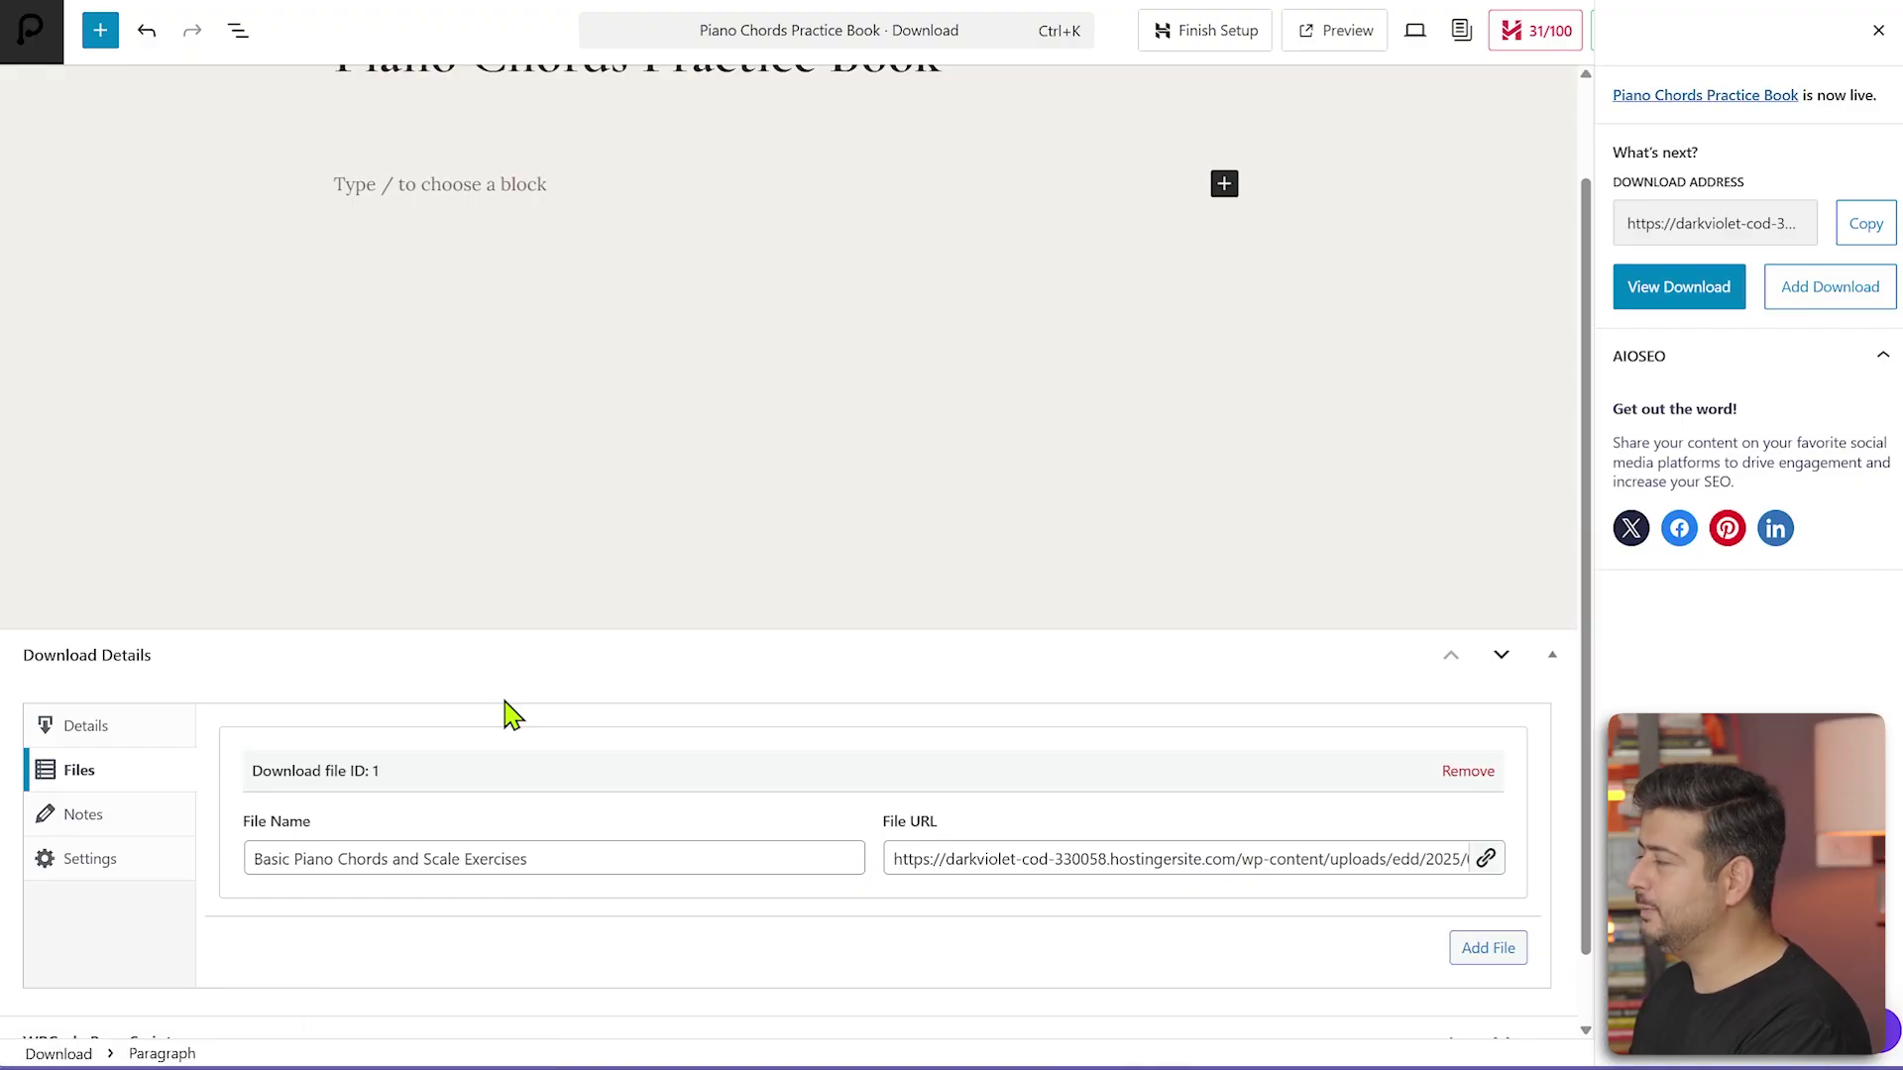
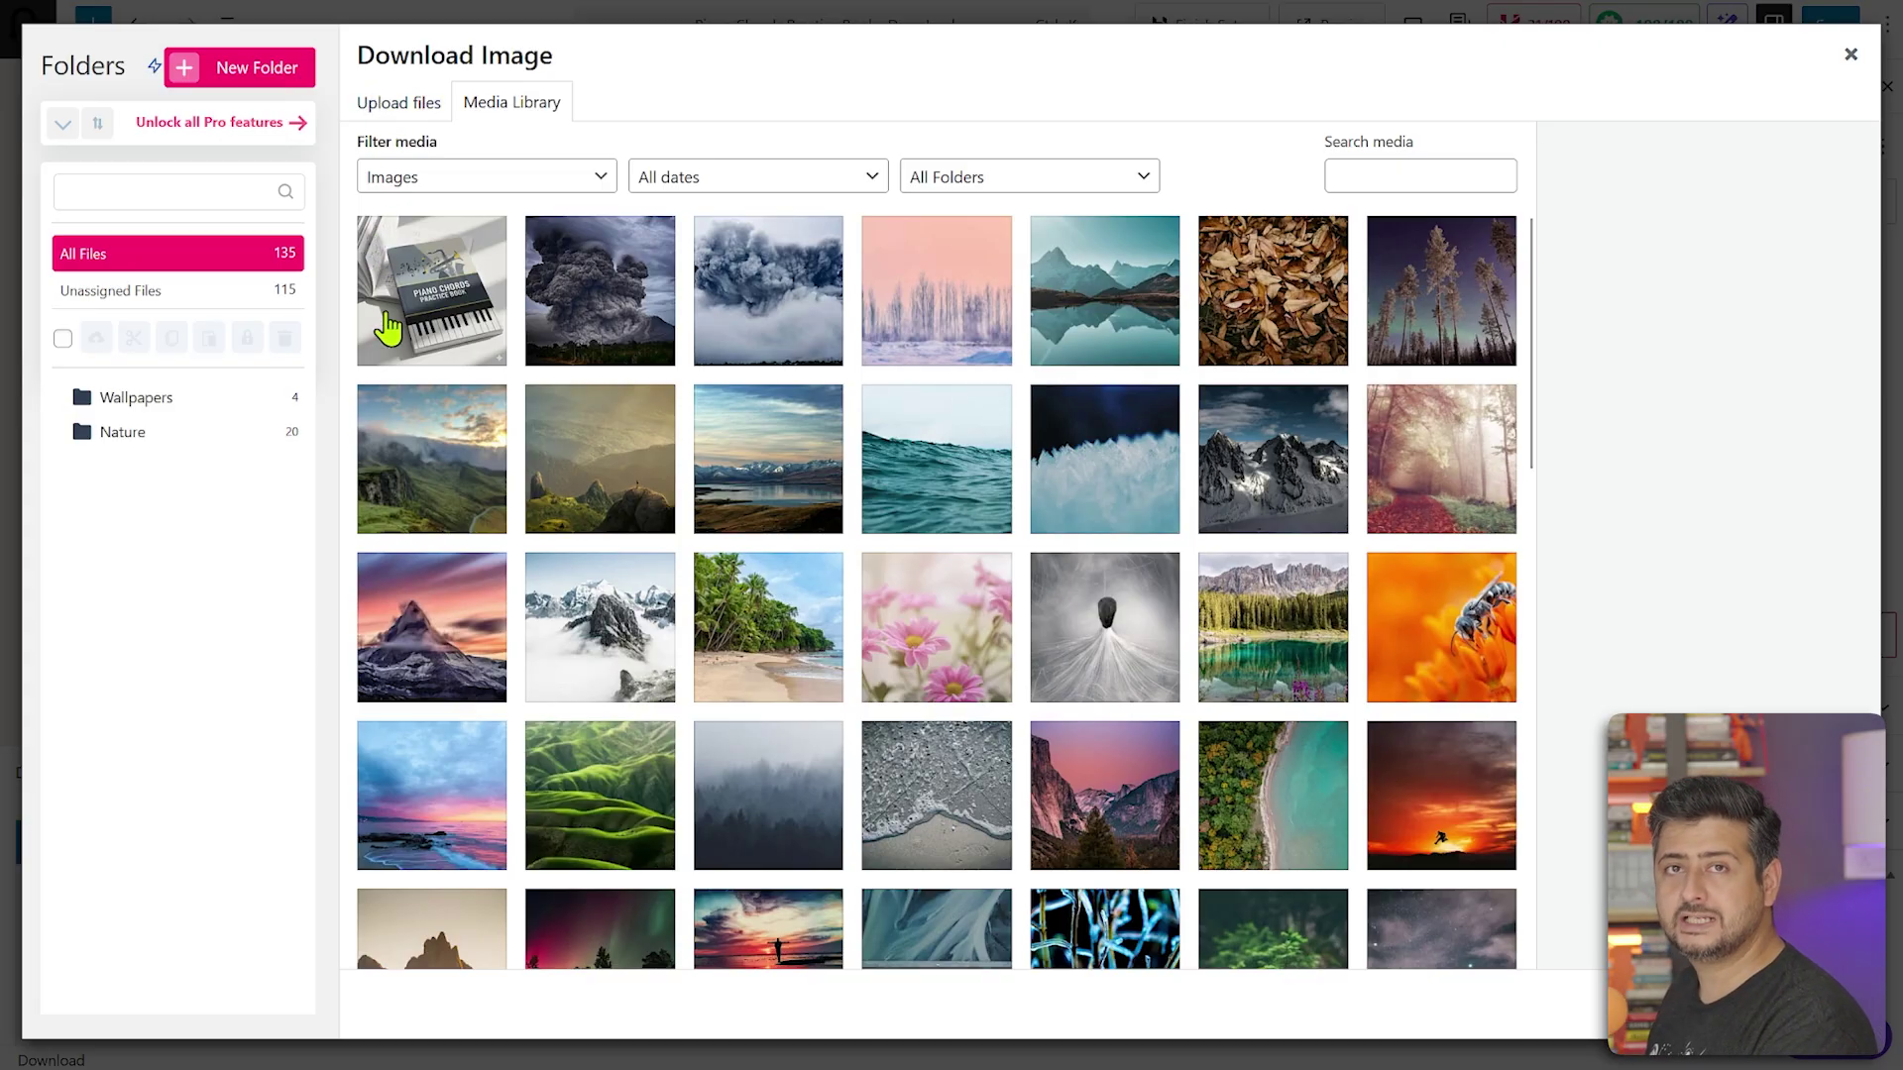
- Set ebook-cover-image.jpg from the media library as the download image and save the product
click(436, 305)
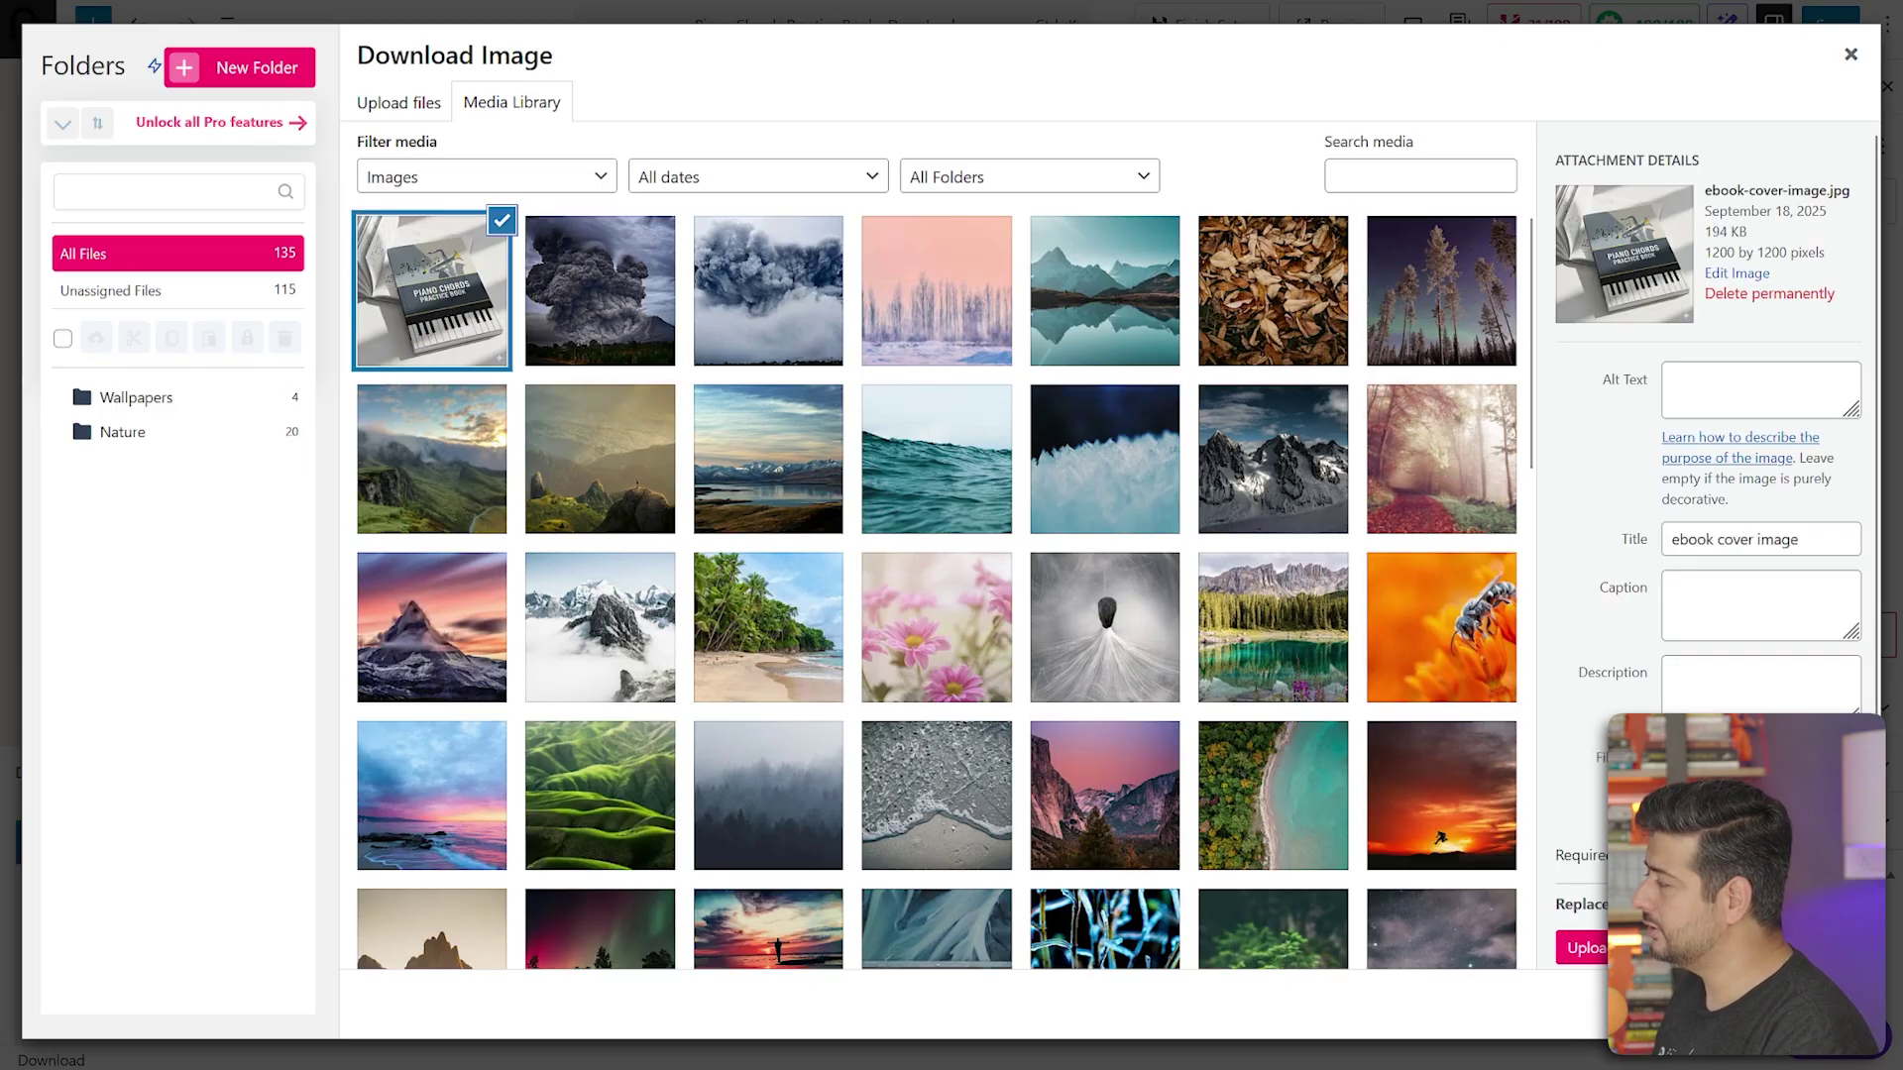
click(1775, 1004)
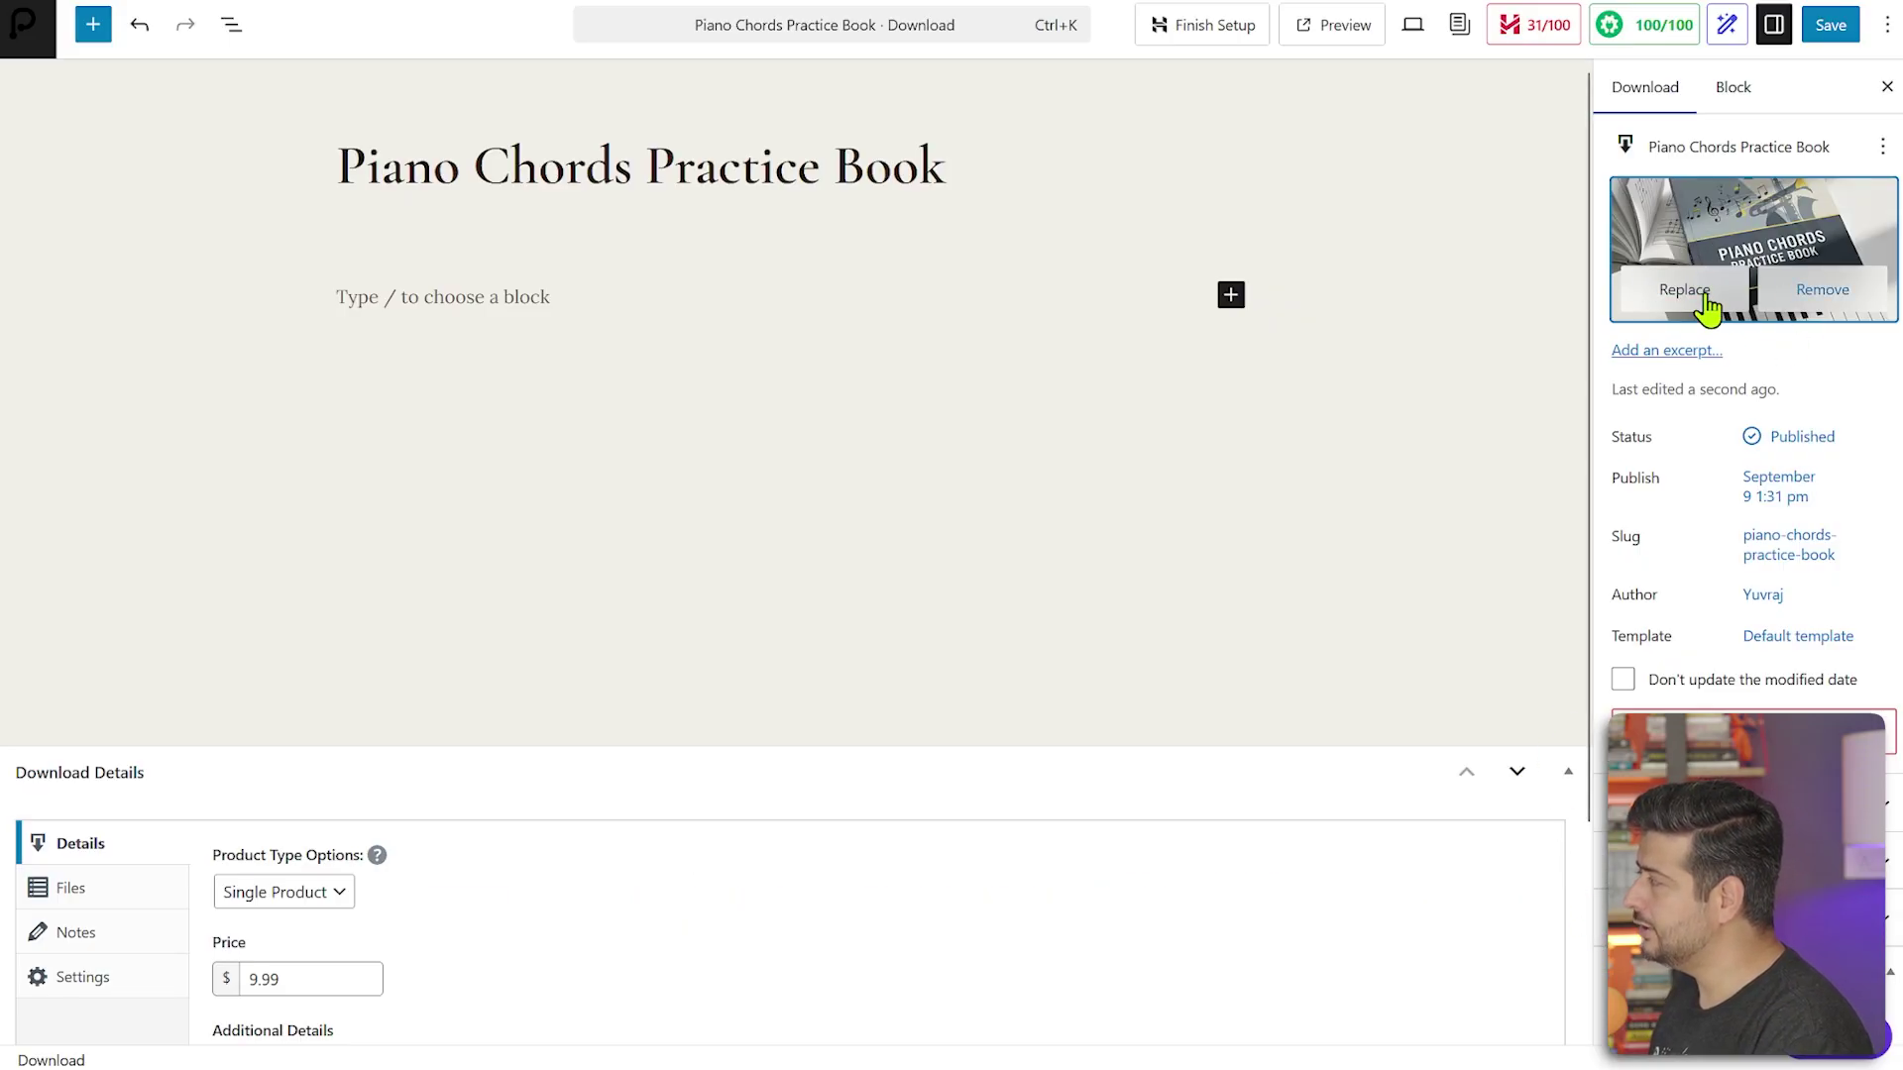
click(1836, 27)
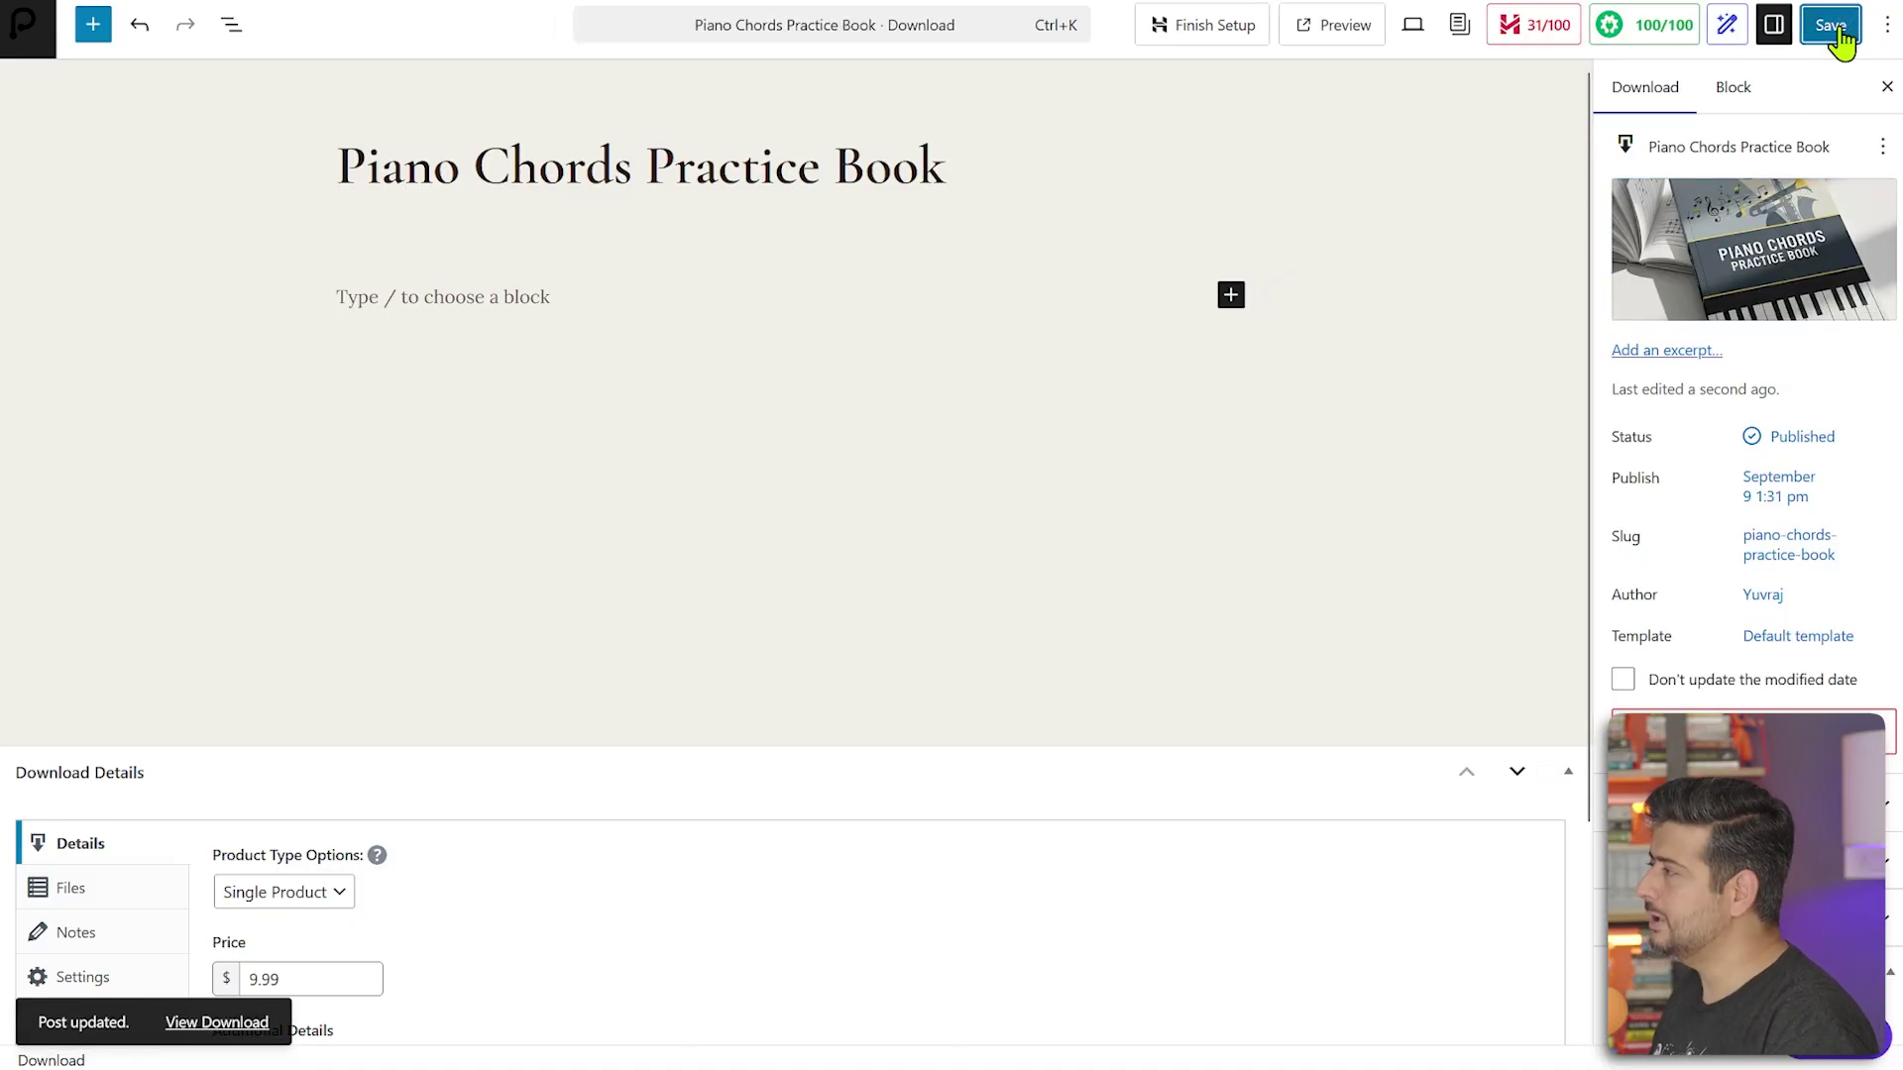
- View the updated product page on the site and examine its title, cover image and purchase option
middle_click(234, 1021)
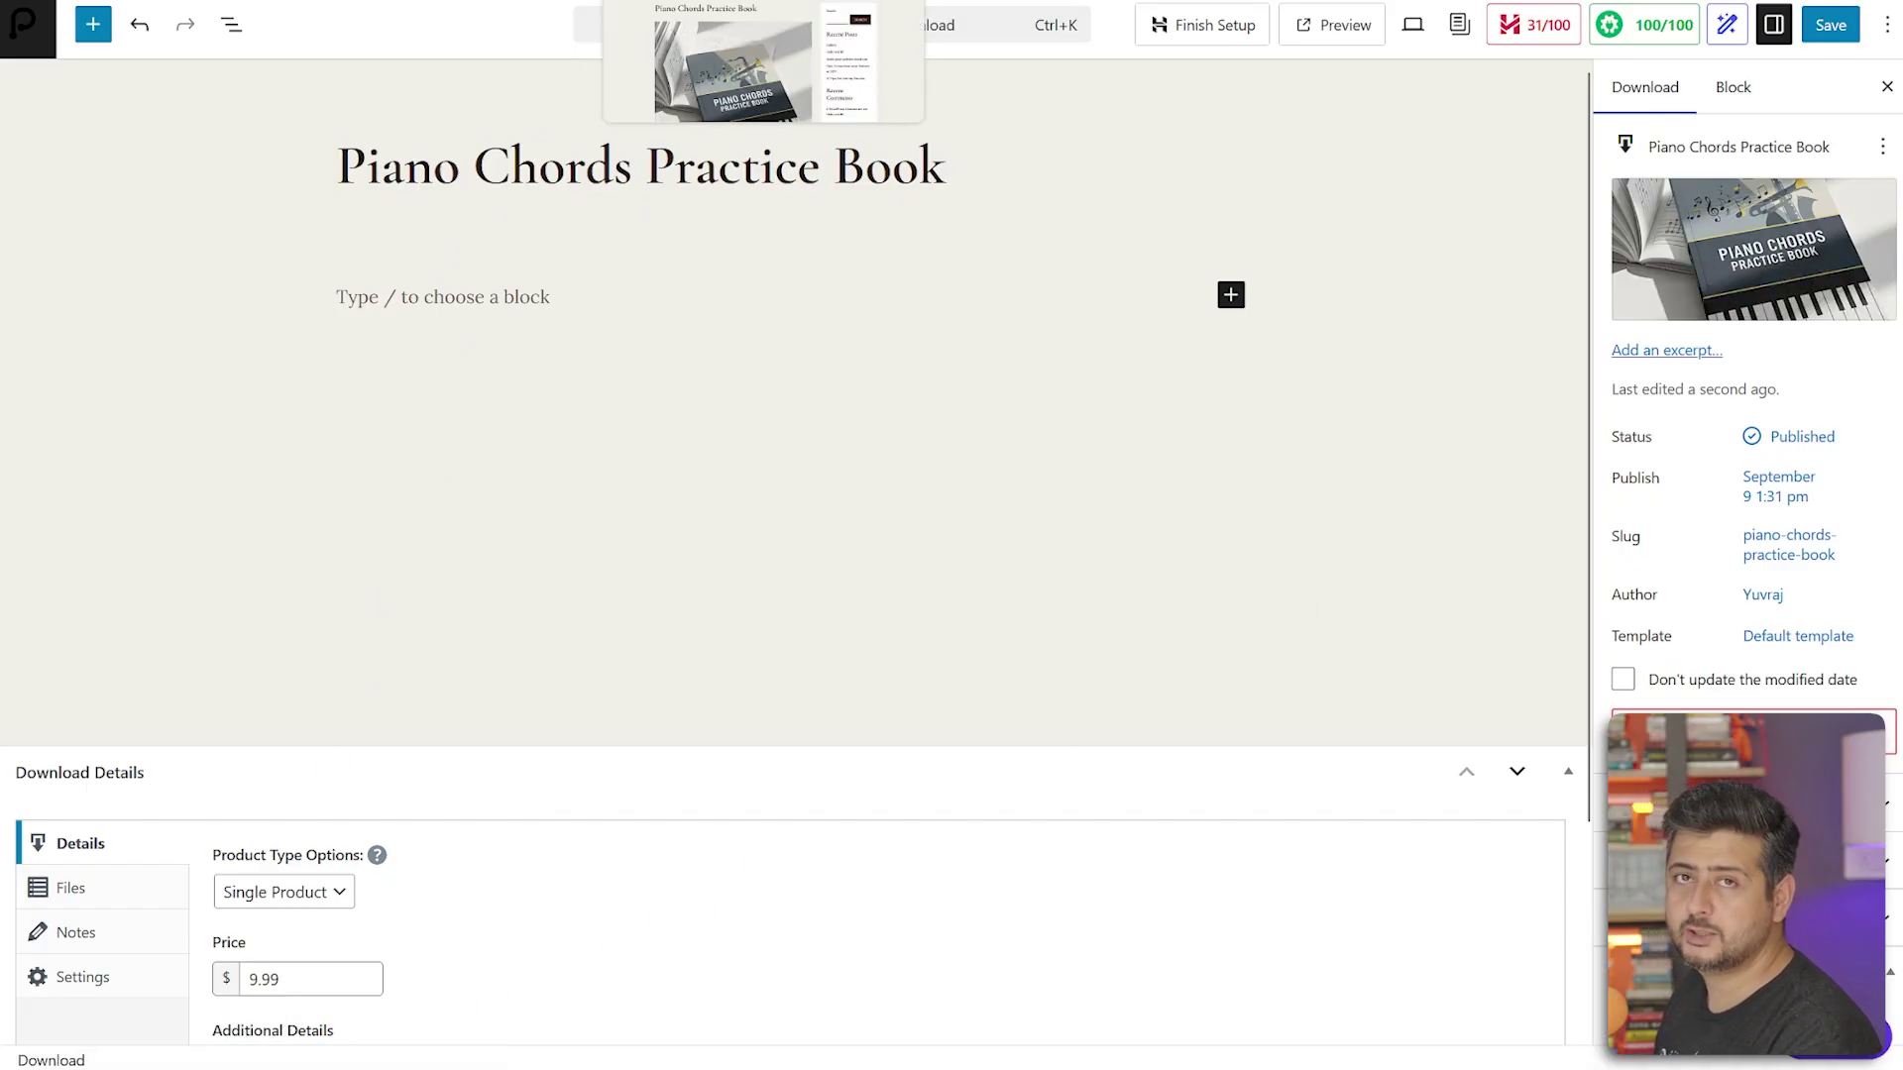
click(763, 2)
scroll(331, 373, down, 4)
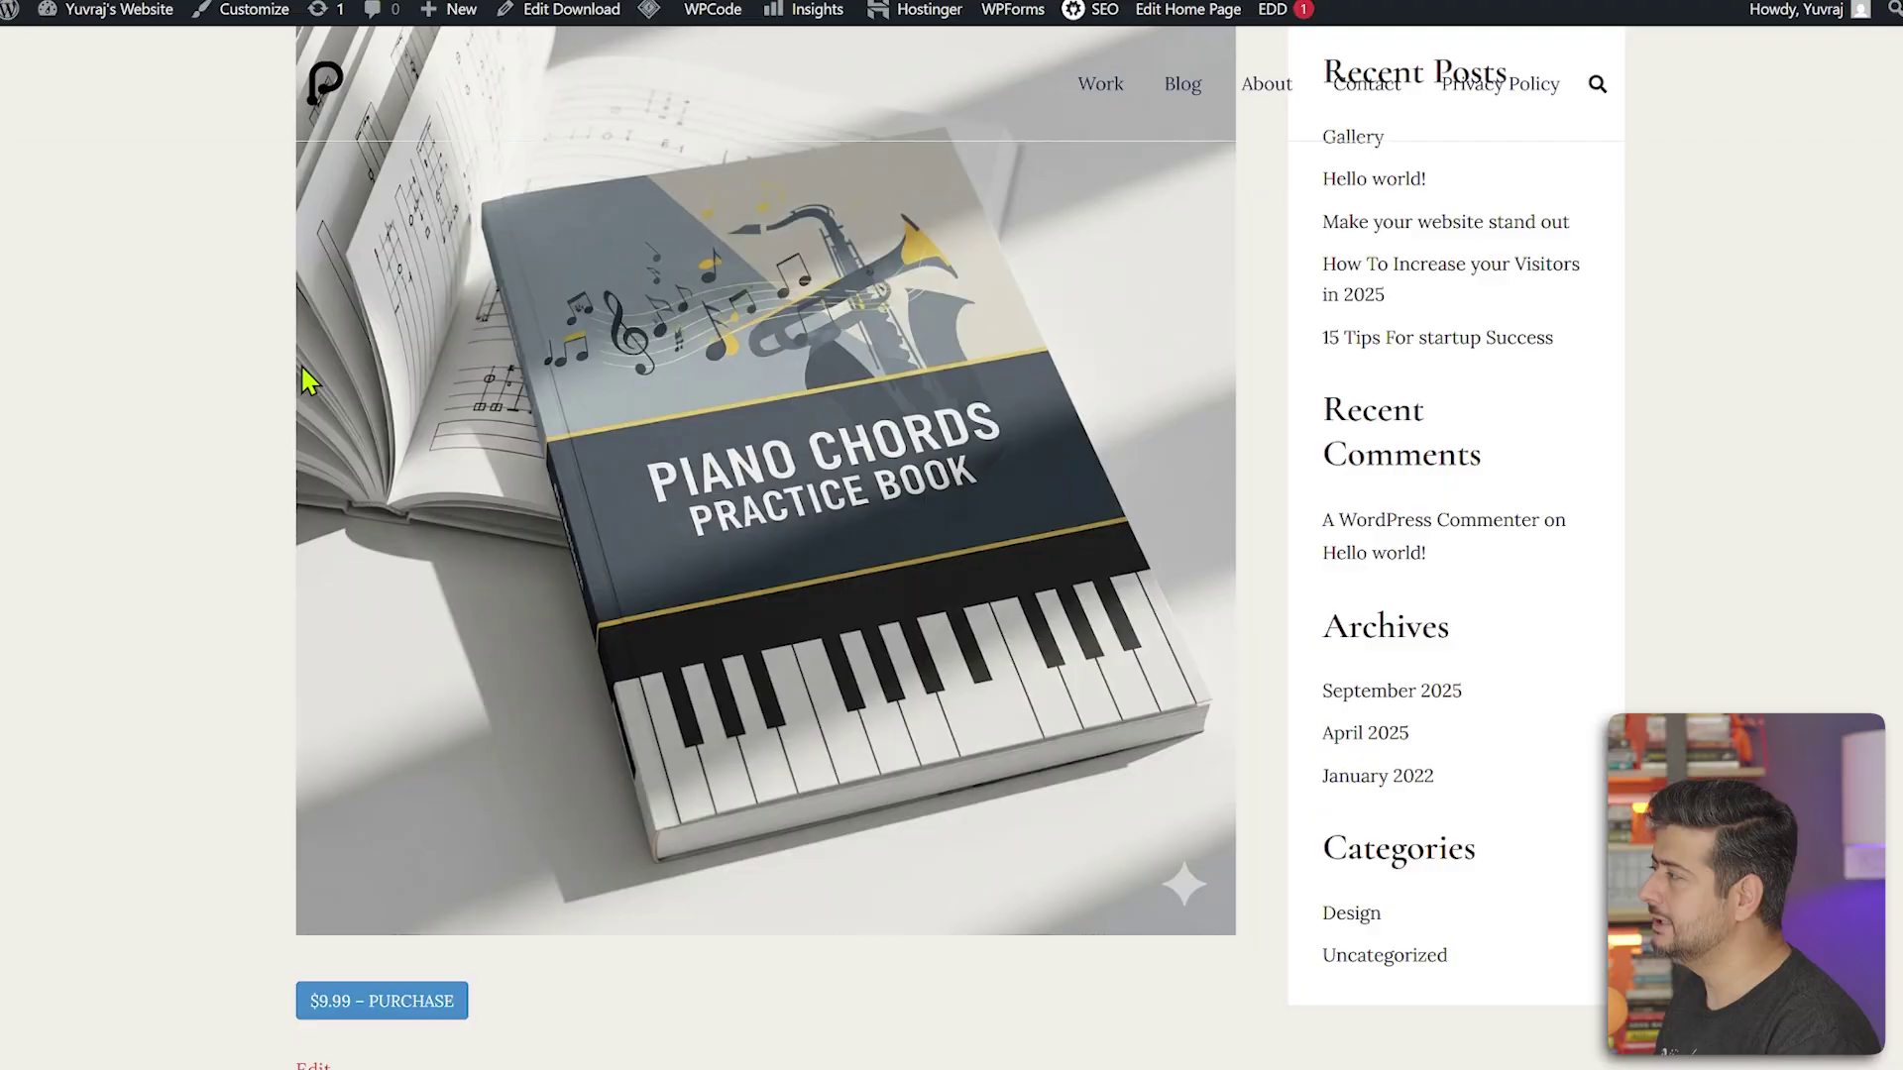
scroll(267, 378, up, 2)
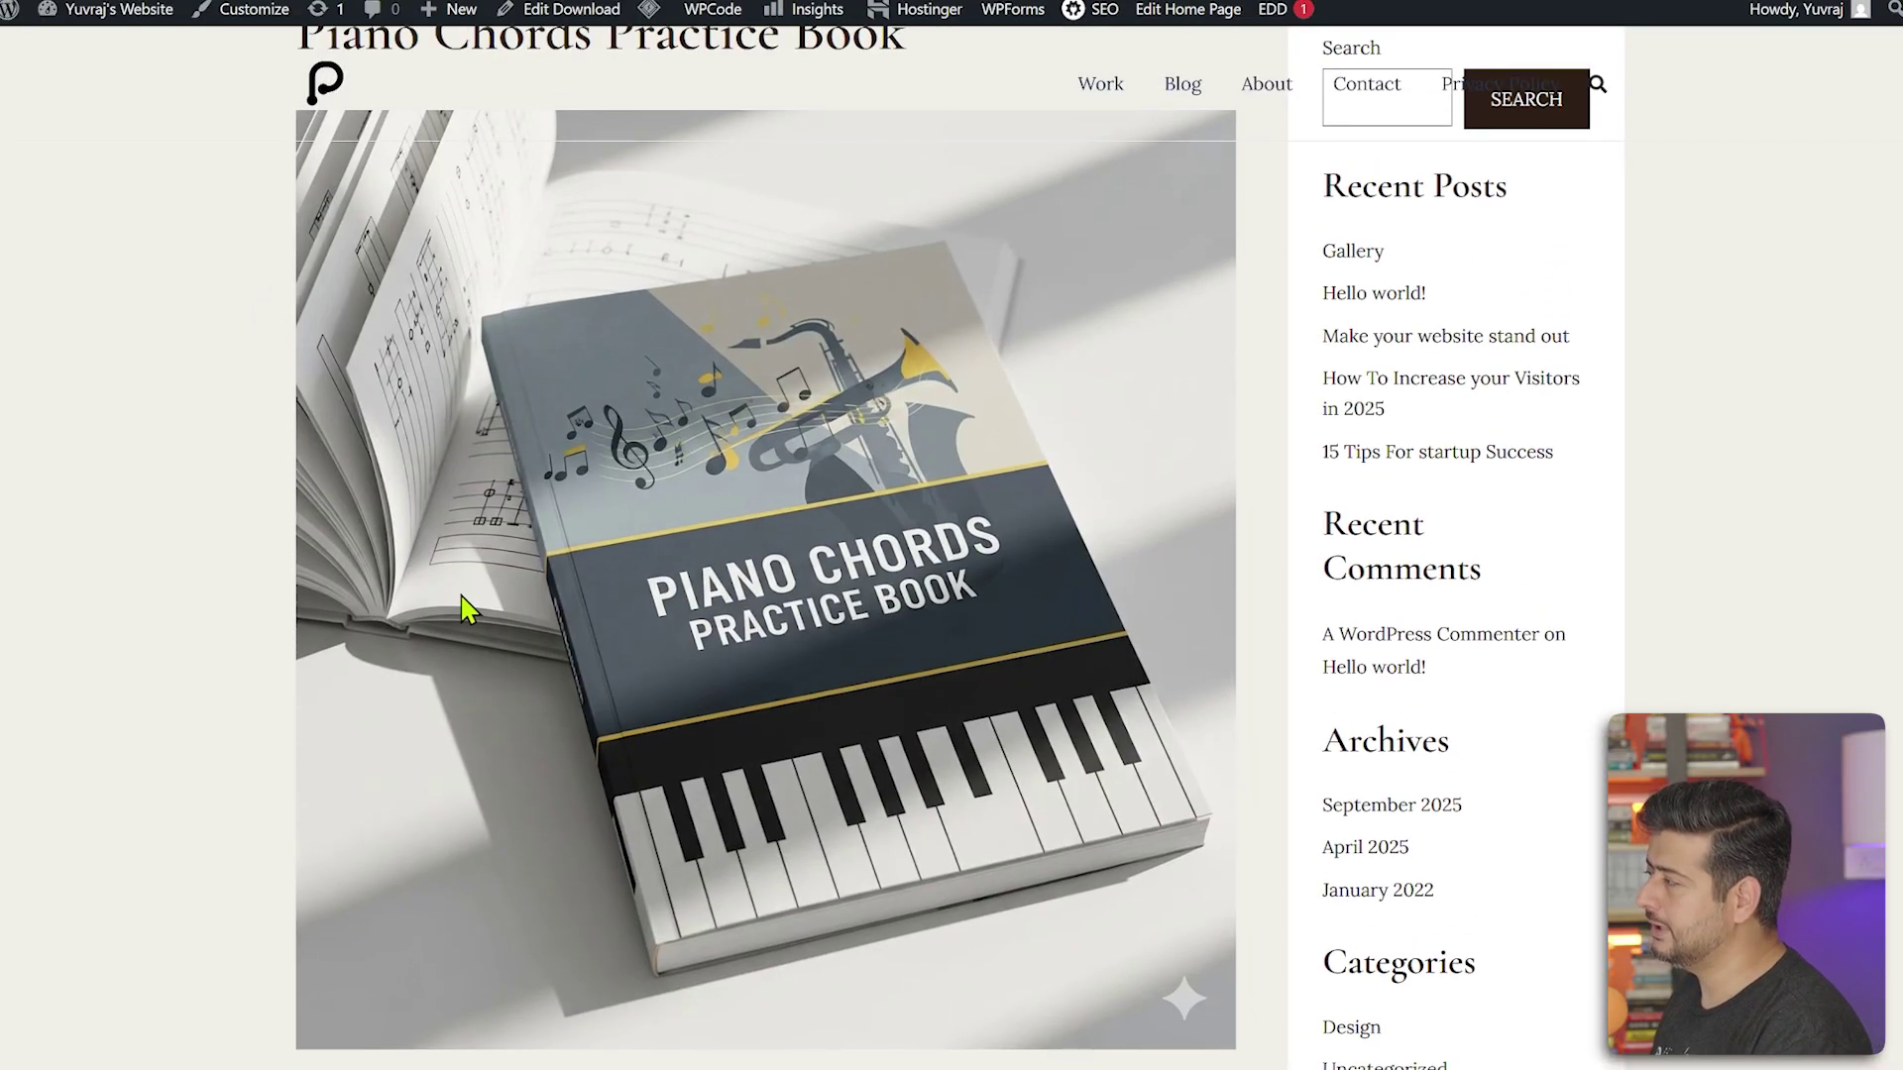
scroll(300, 548, up, 2)
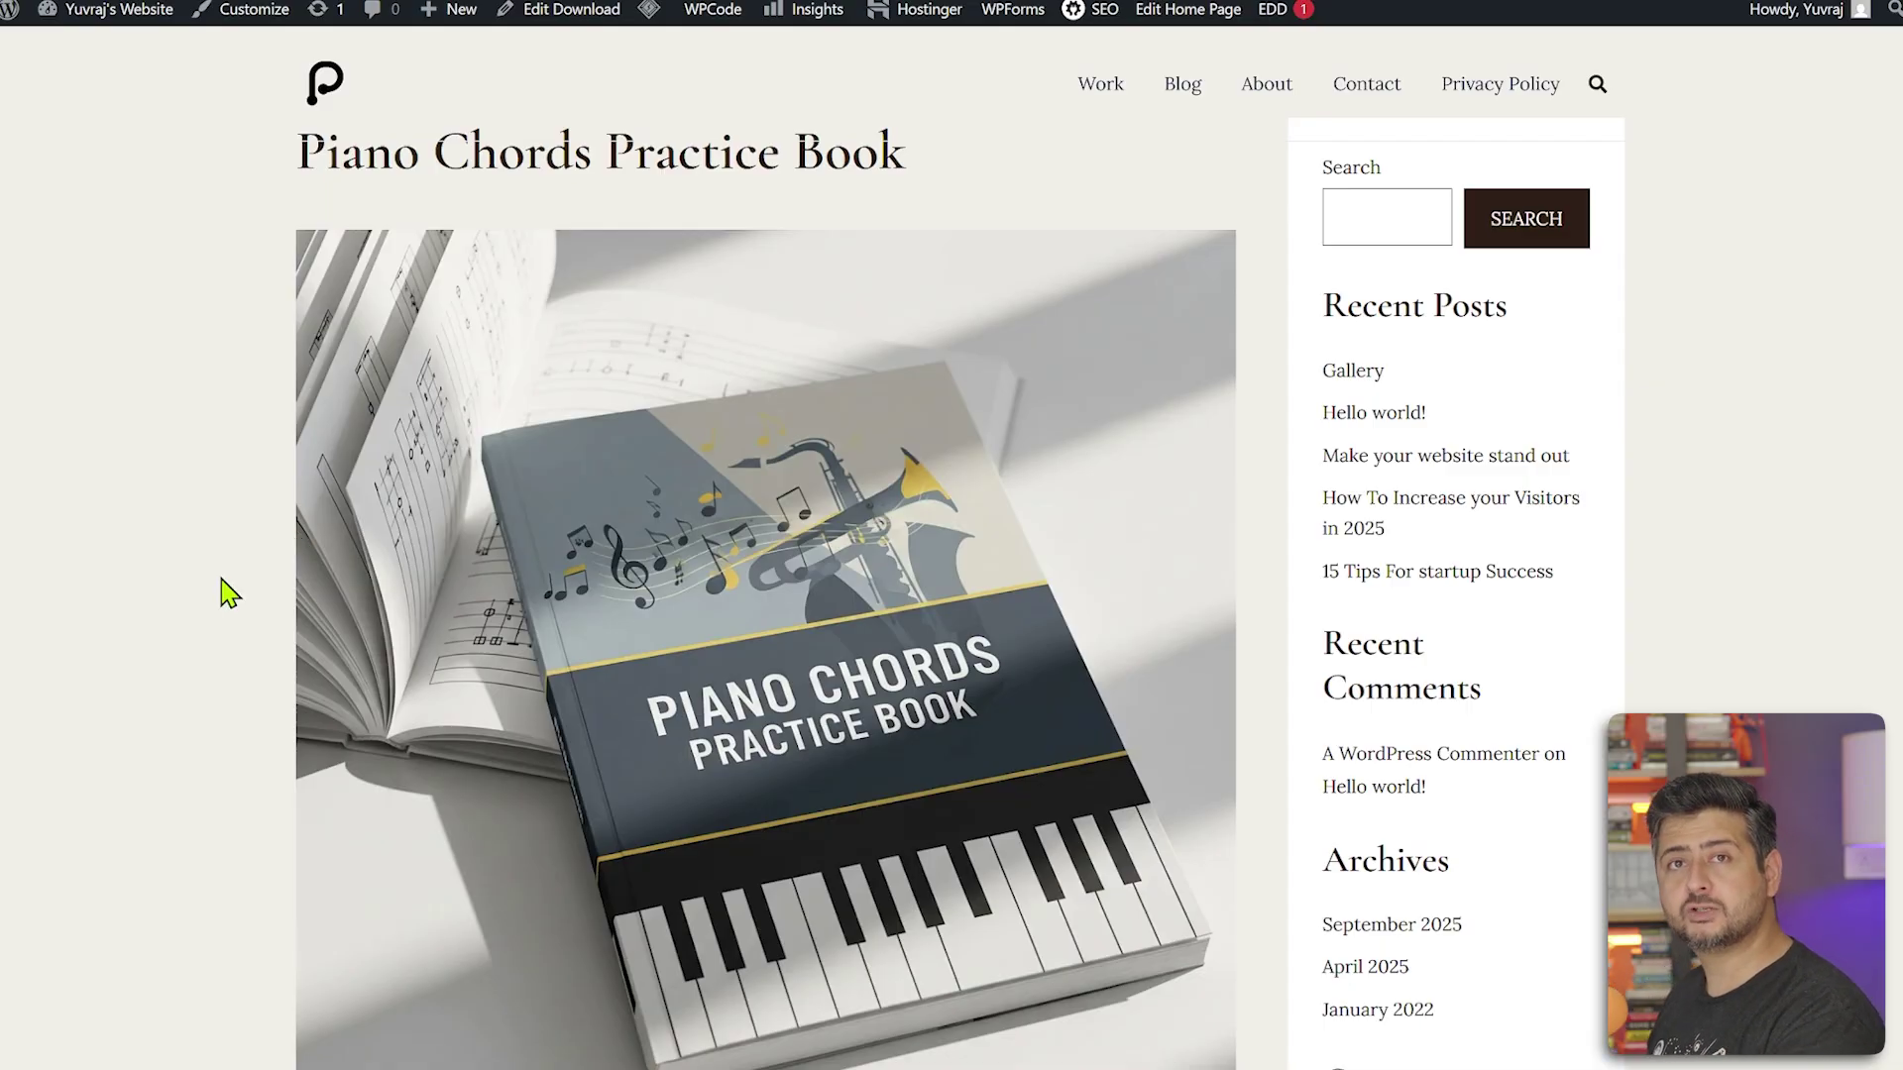
scroll(308, 614, down, 4)
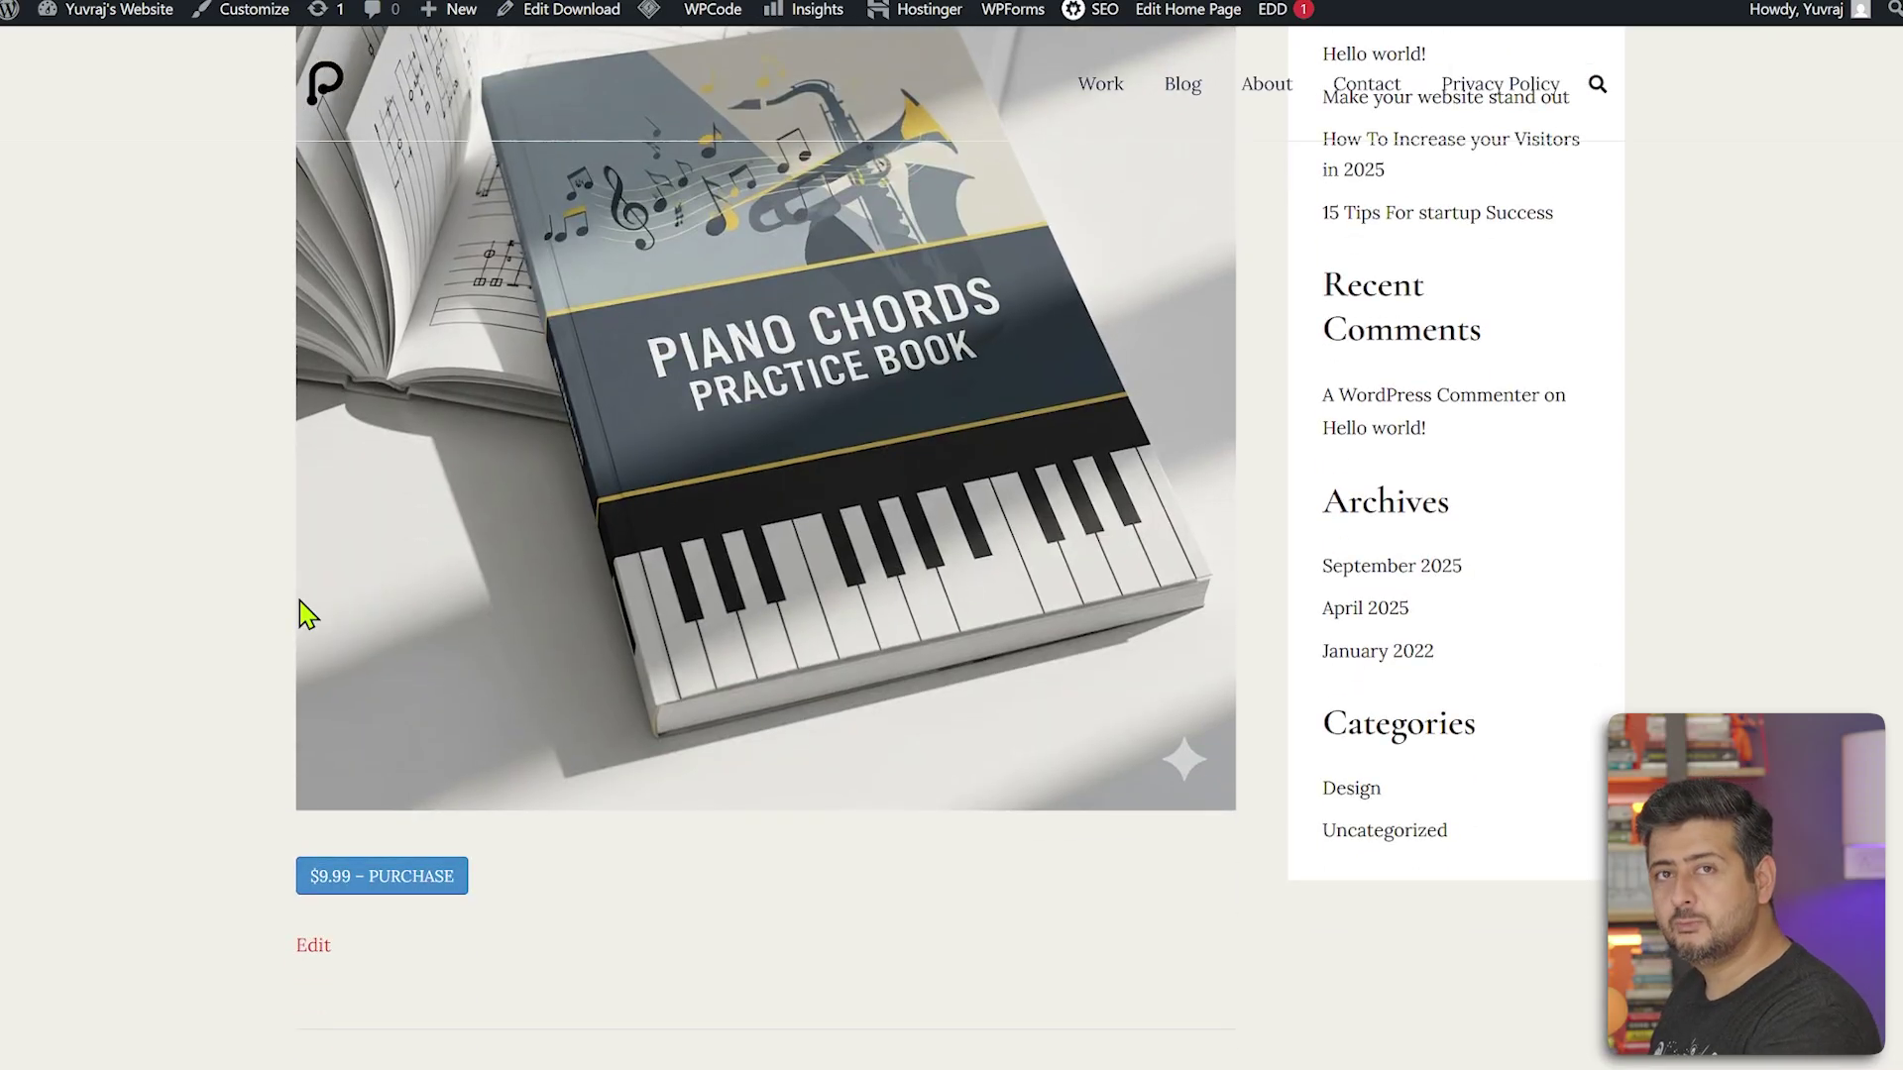
scroll(308, 615, down, 2)
scroll(591, 645, up, 5)
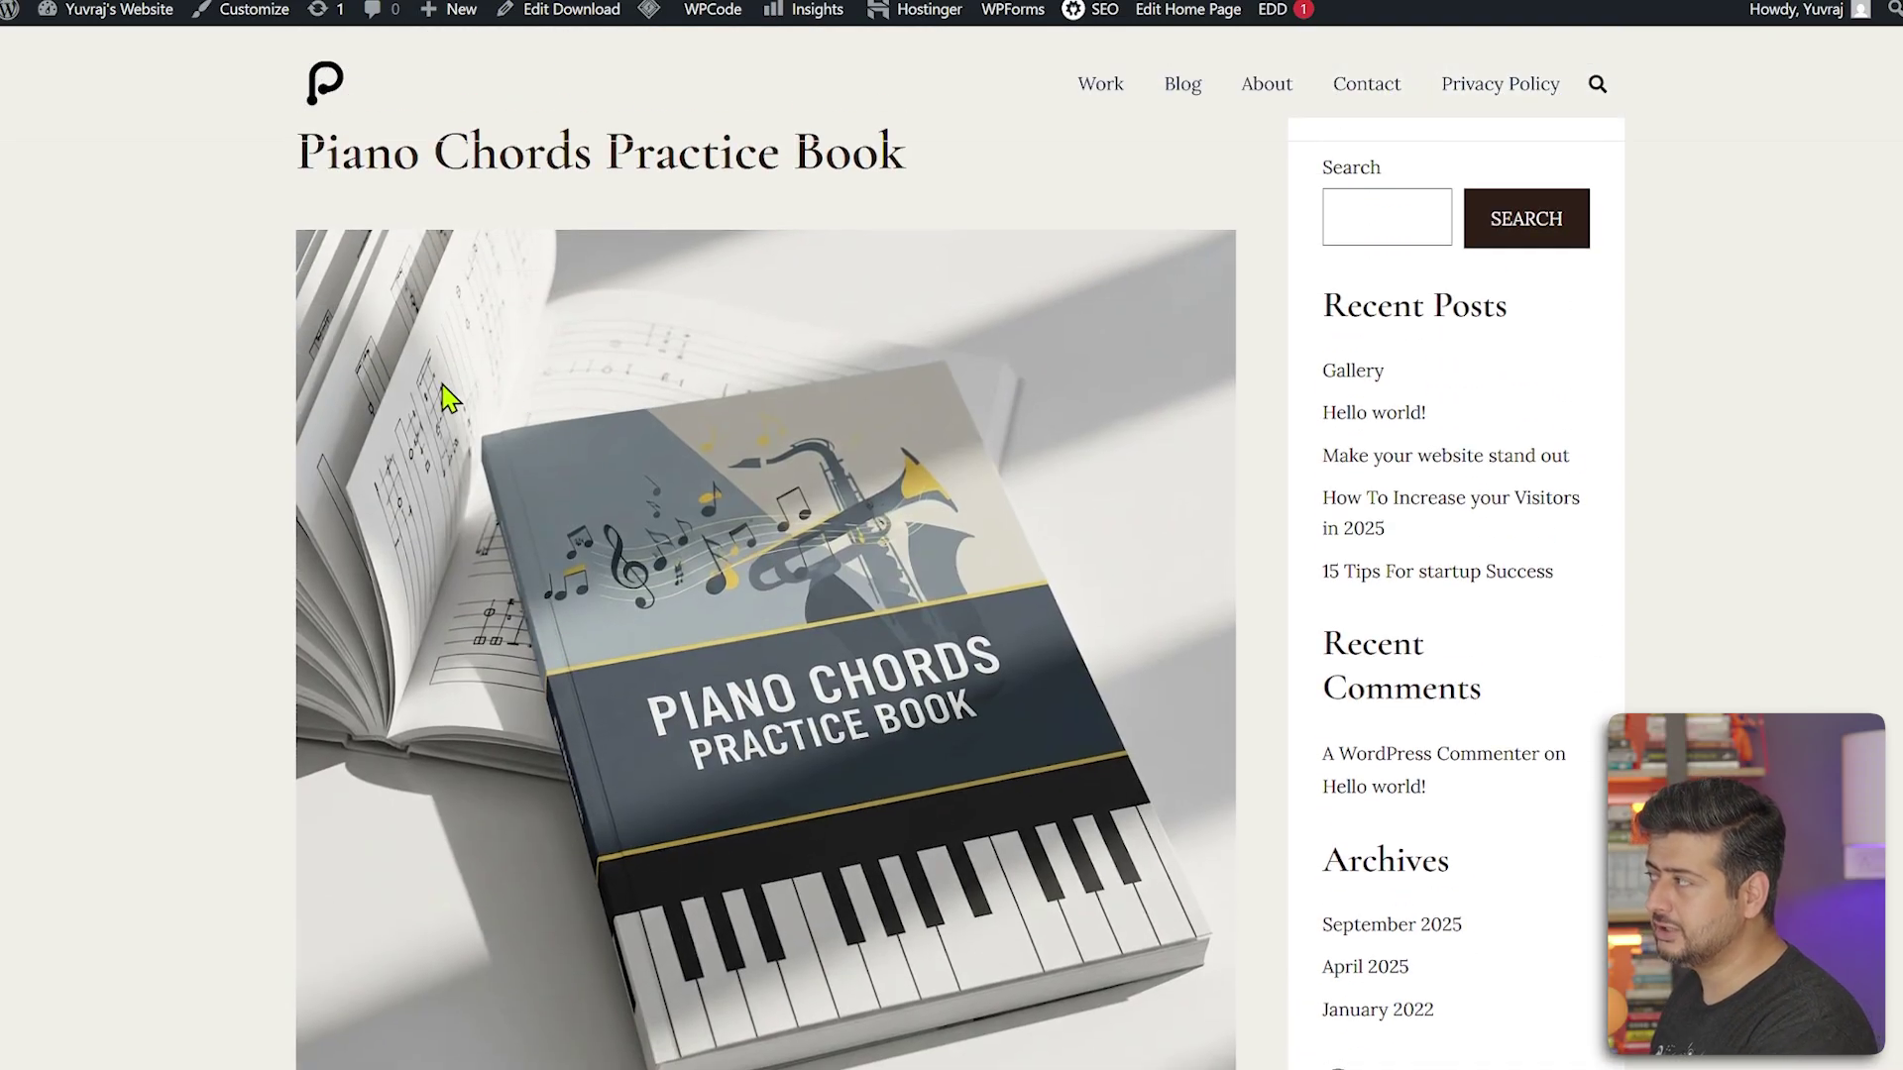
scroll(411, 416, down, 5)
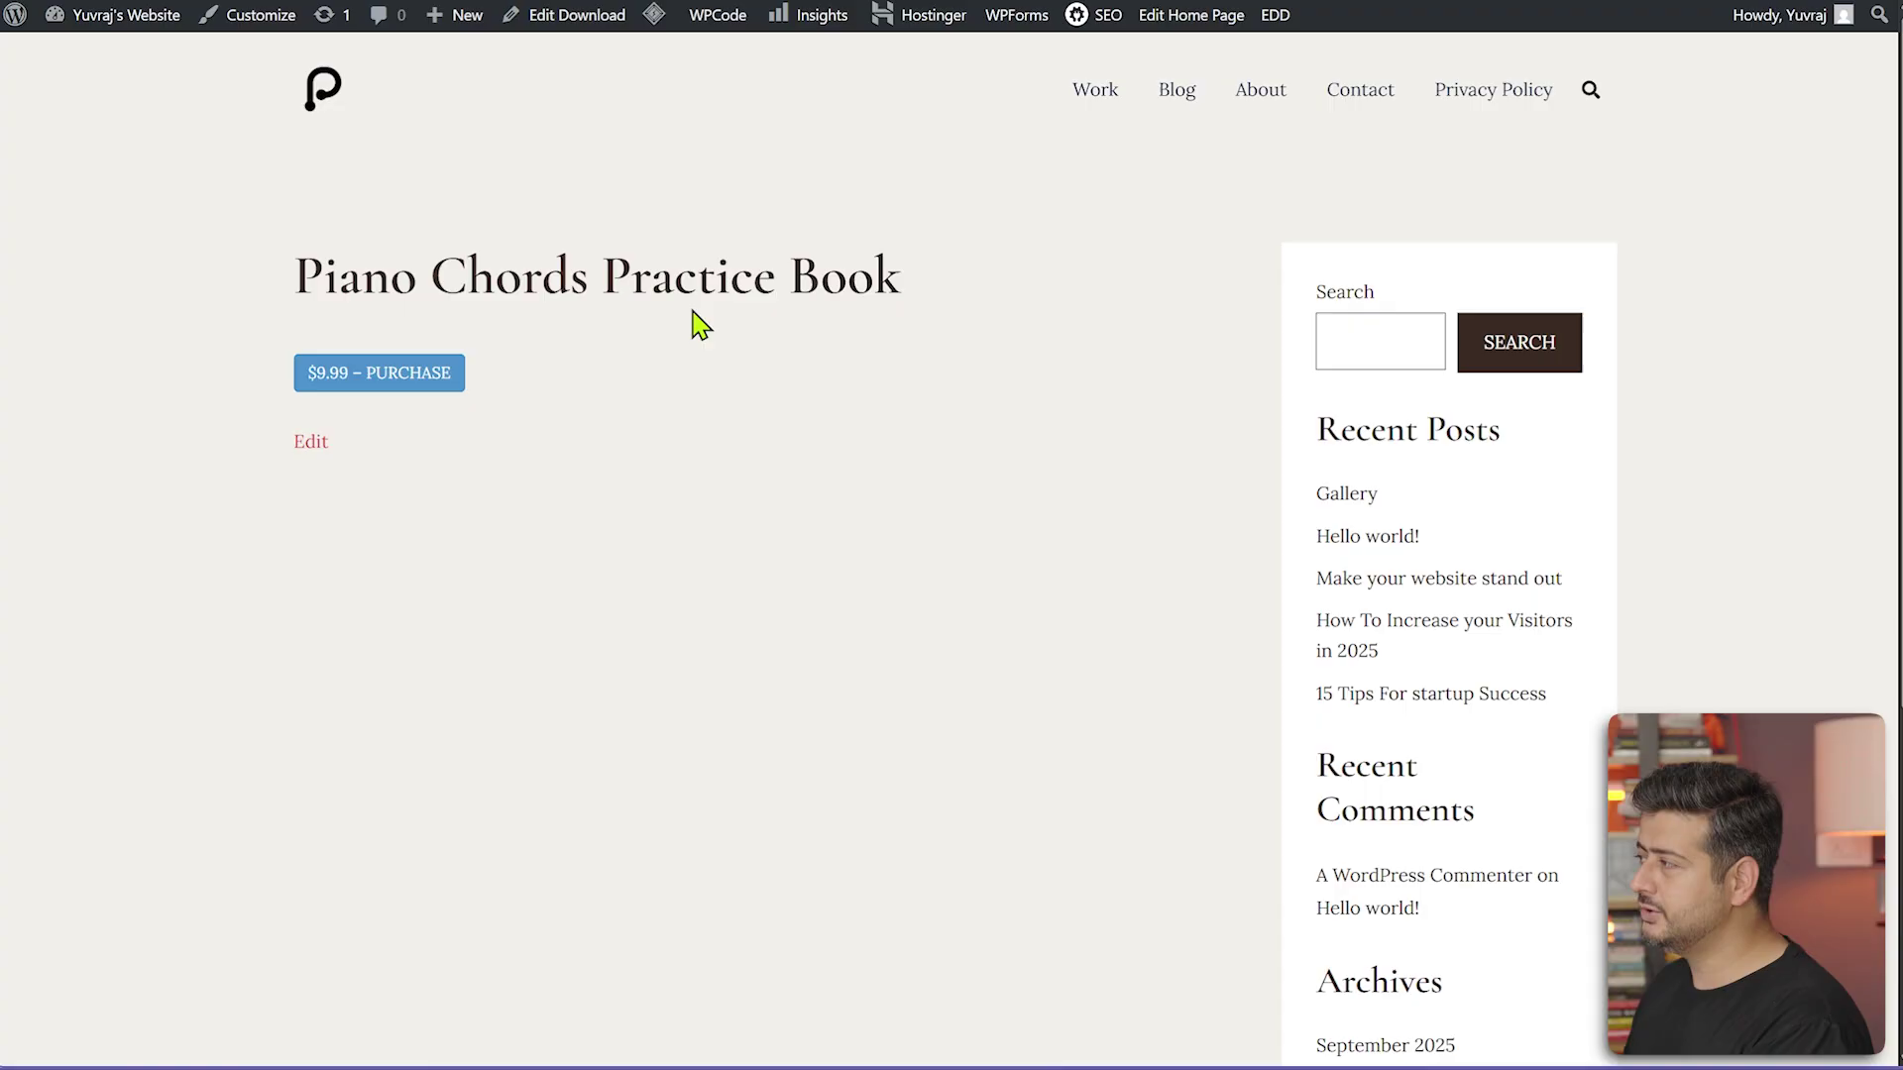
- Start purchasing the Piano Chords Practice Book and fill in the customer's email, first name and last name at checkout
click(354, 407)
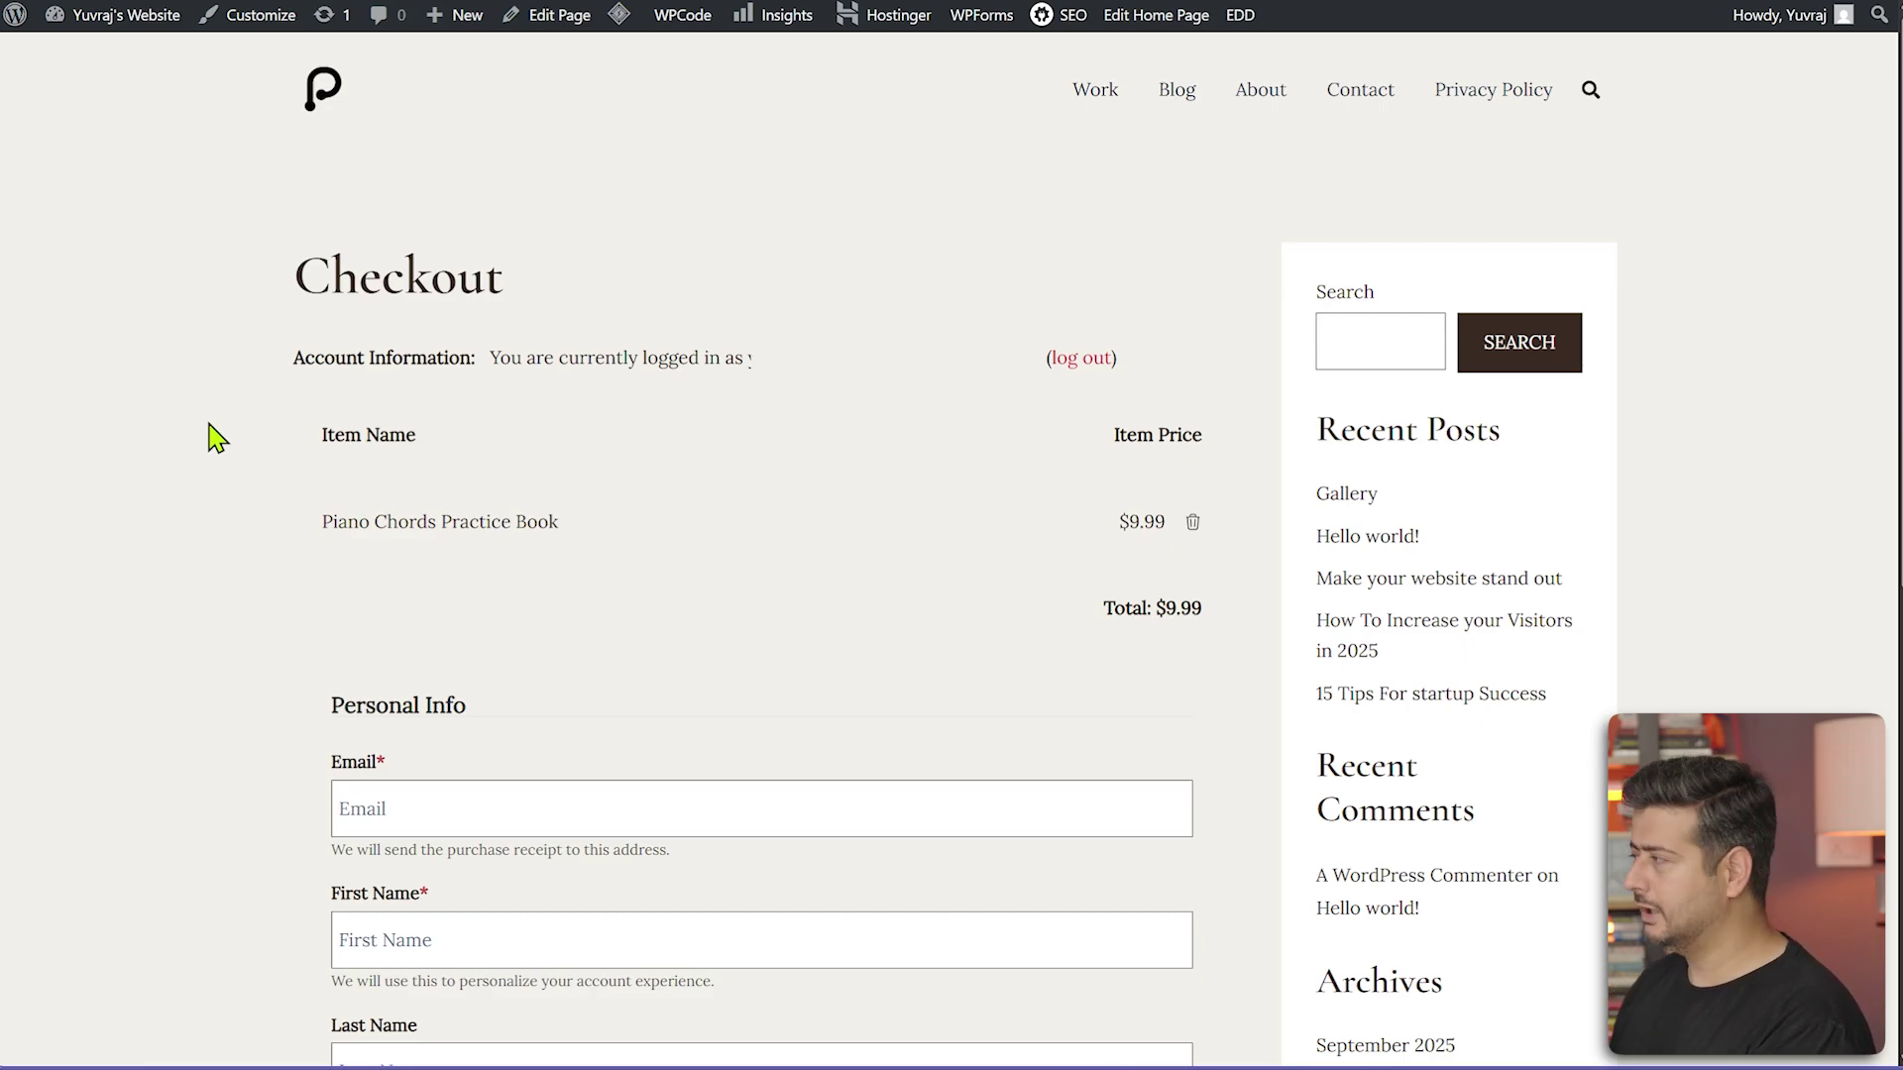
scroll(217, 437, down, 5)
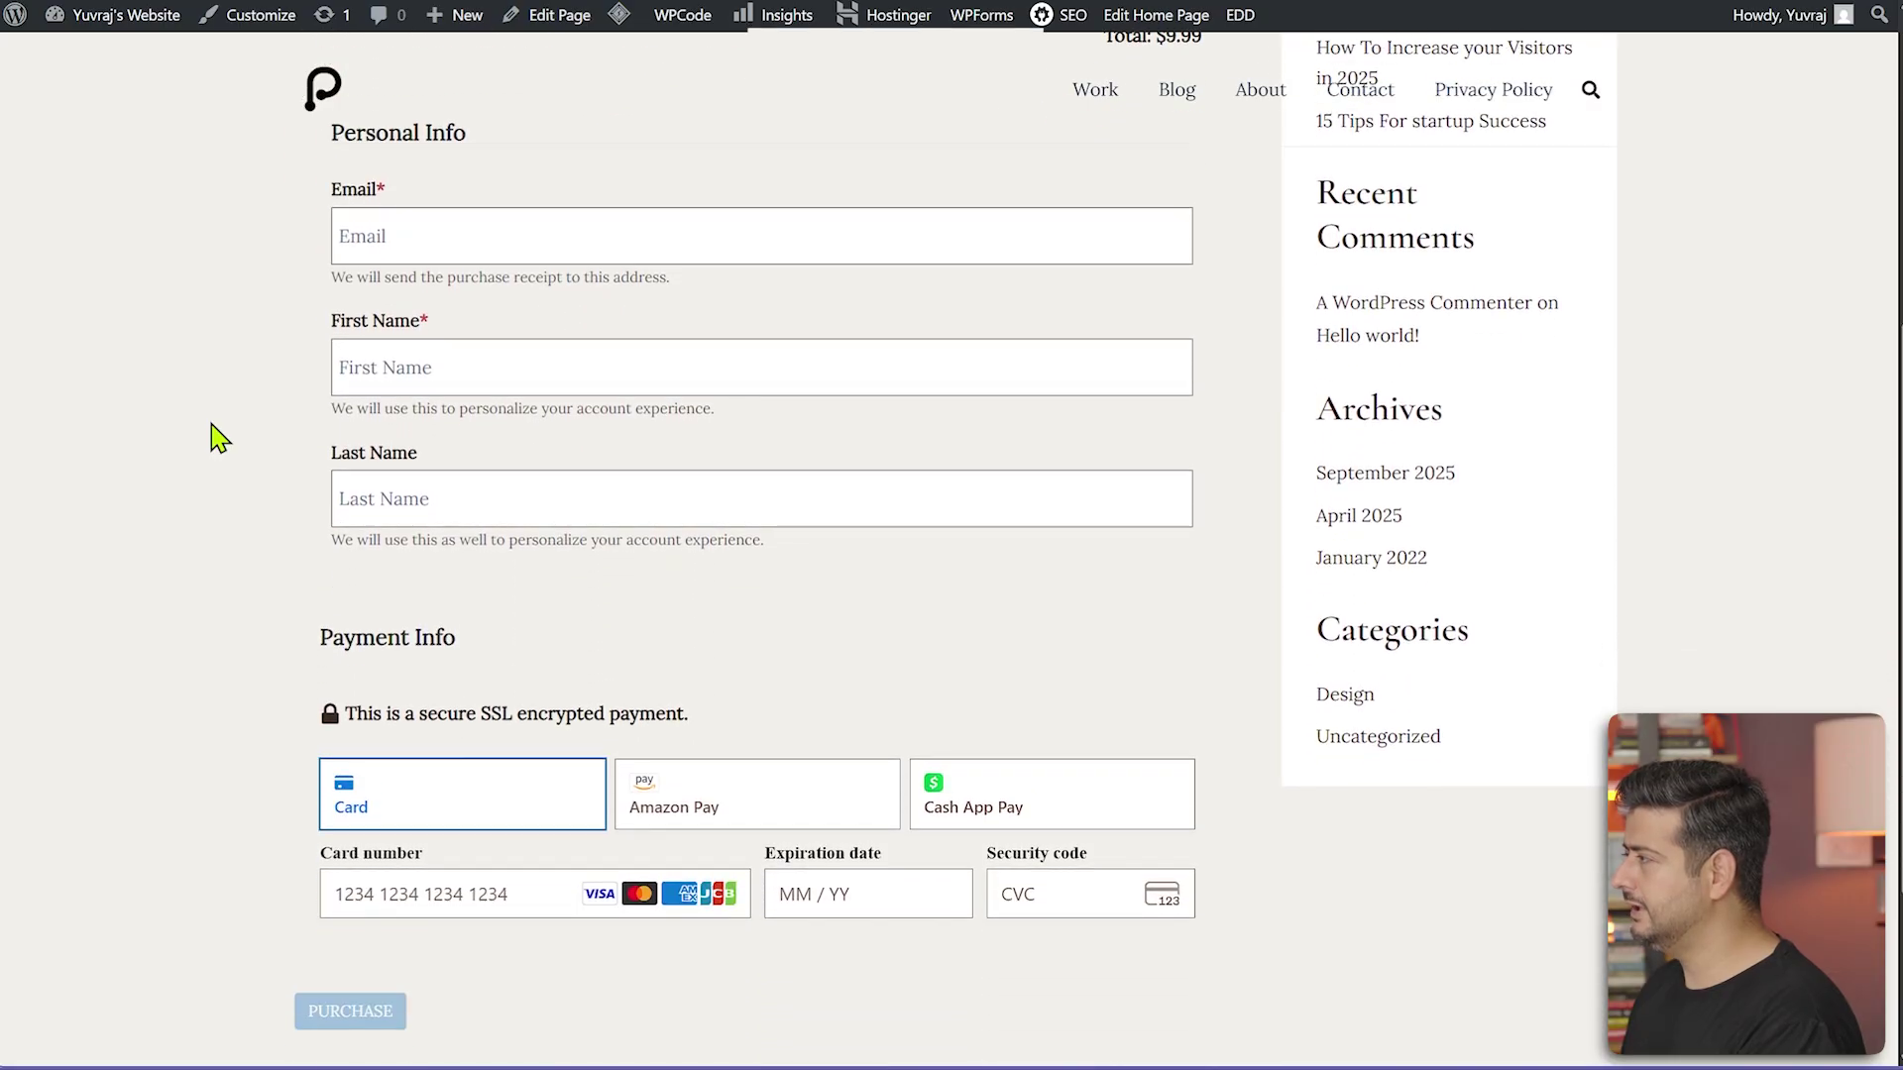
click(449, 240)
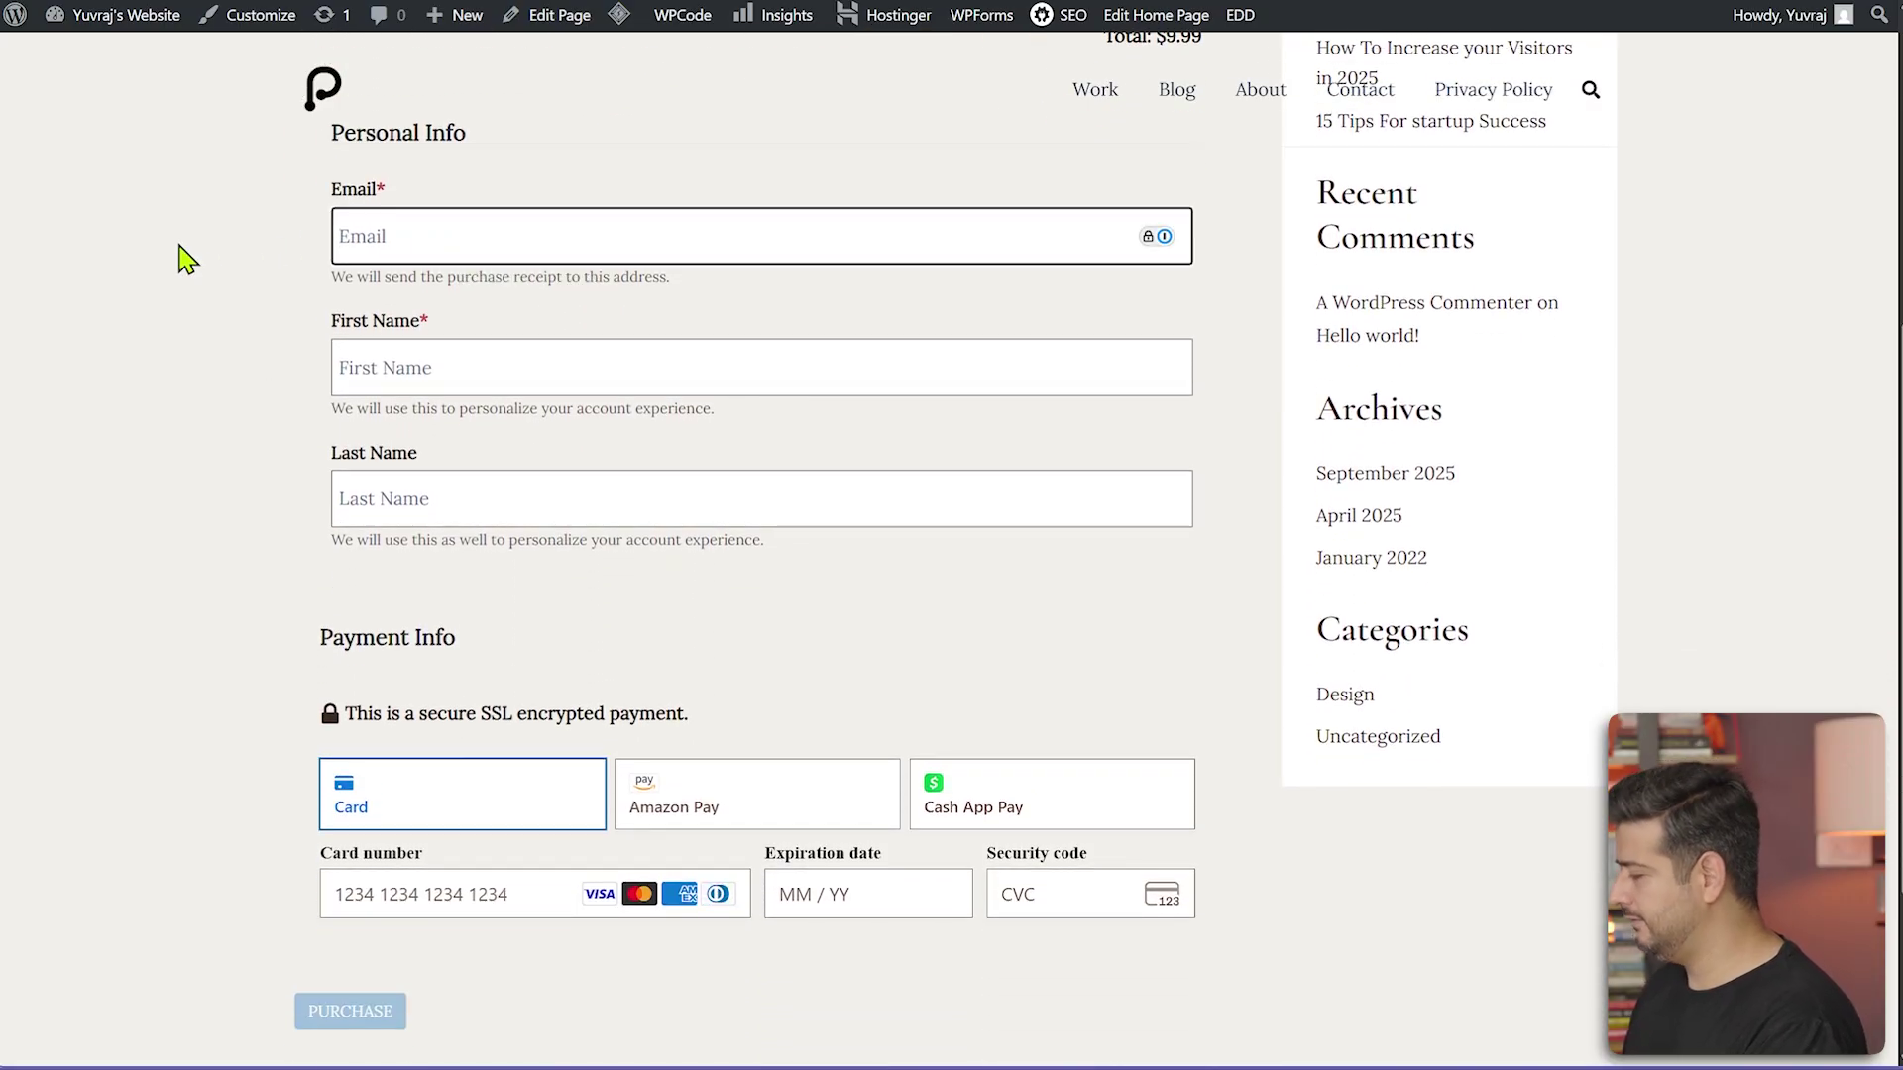
key(Return)
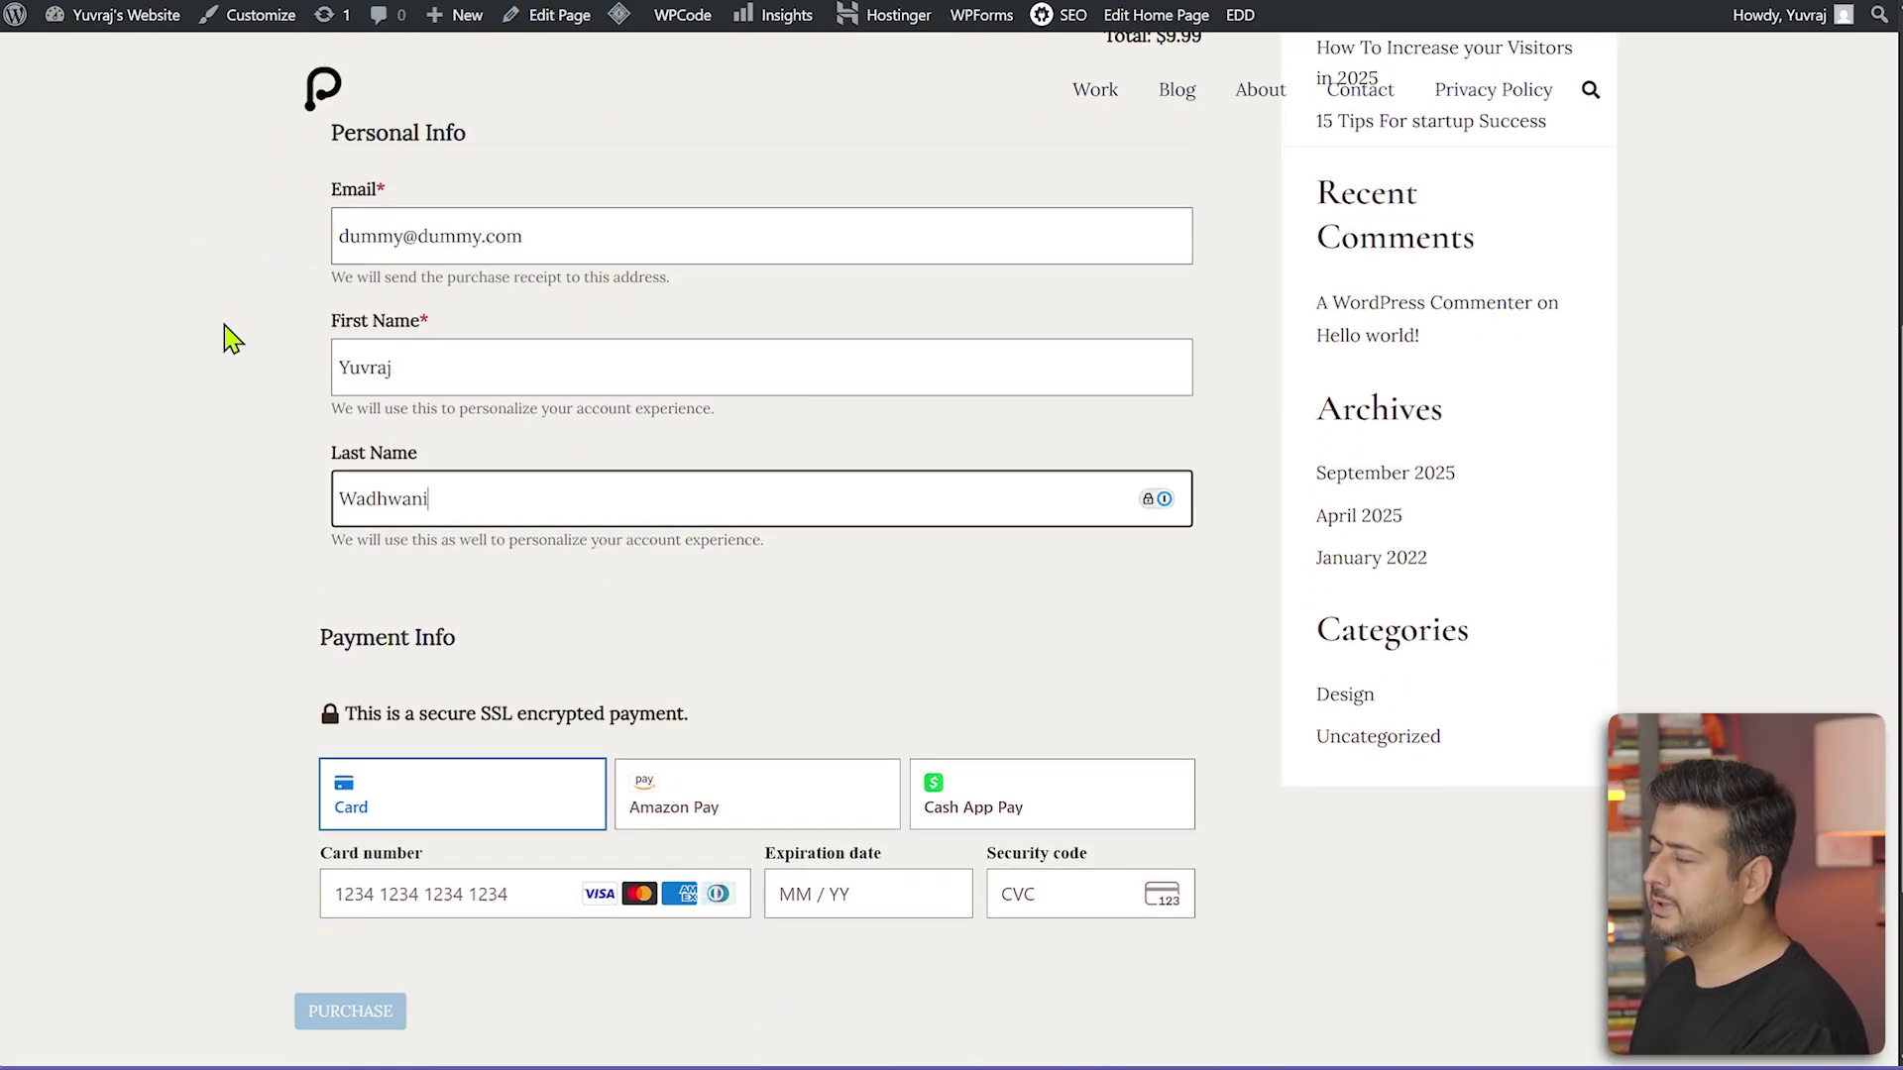
click(208, 511)
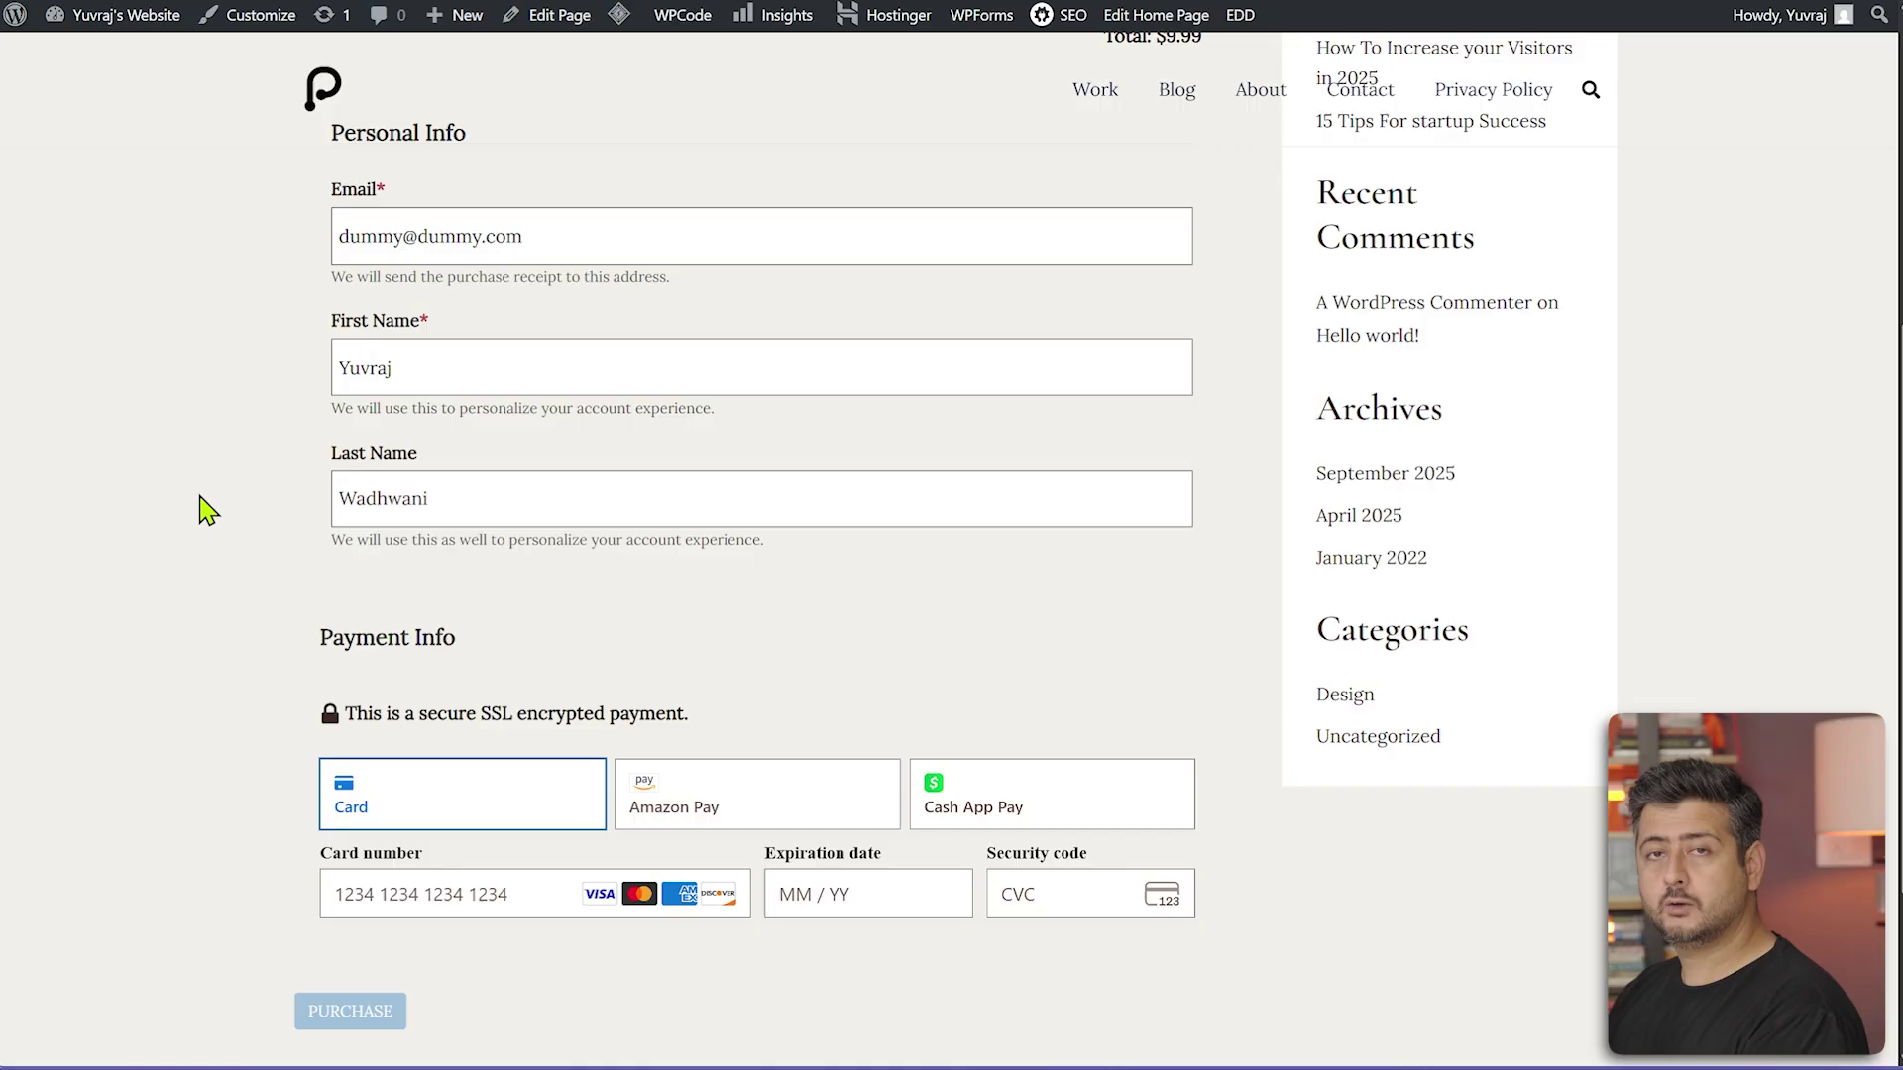
- Enter the test card's number, expiration date and security code in the checkout's payment information
scroll(198, 525, down, 3)
click(417, 666)
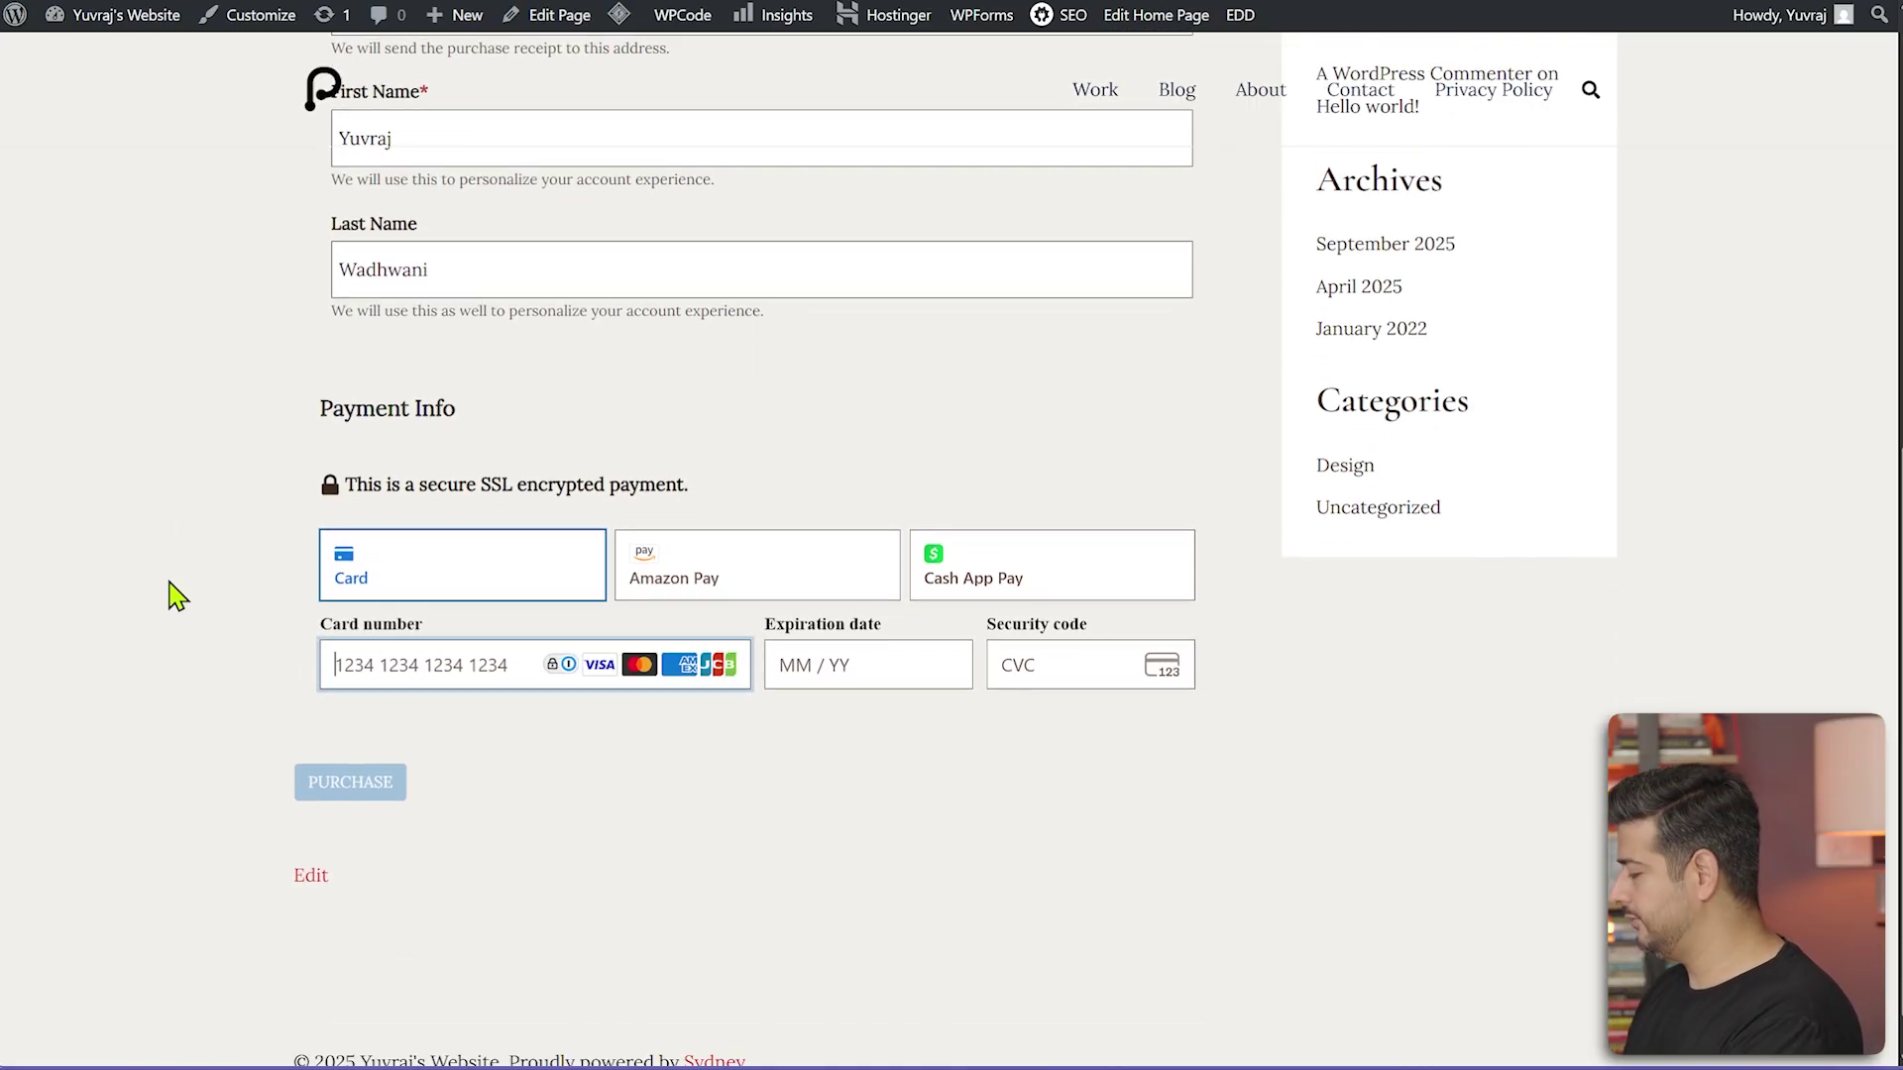
text(424242424242424204)
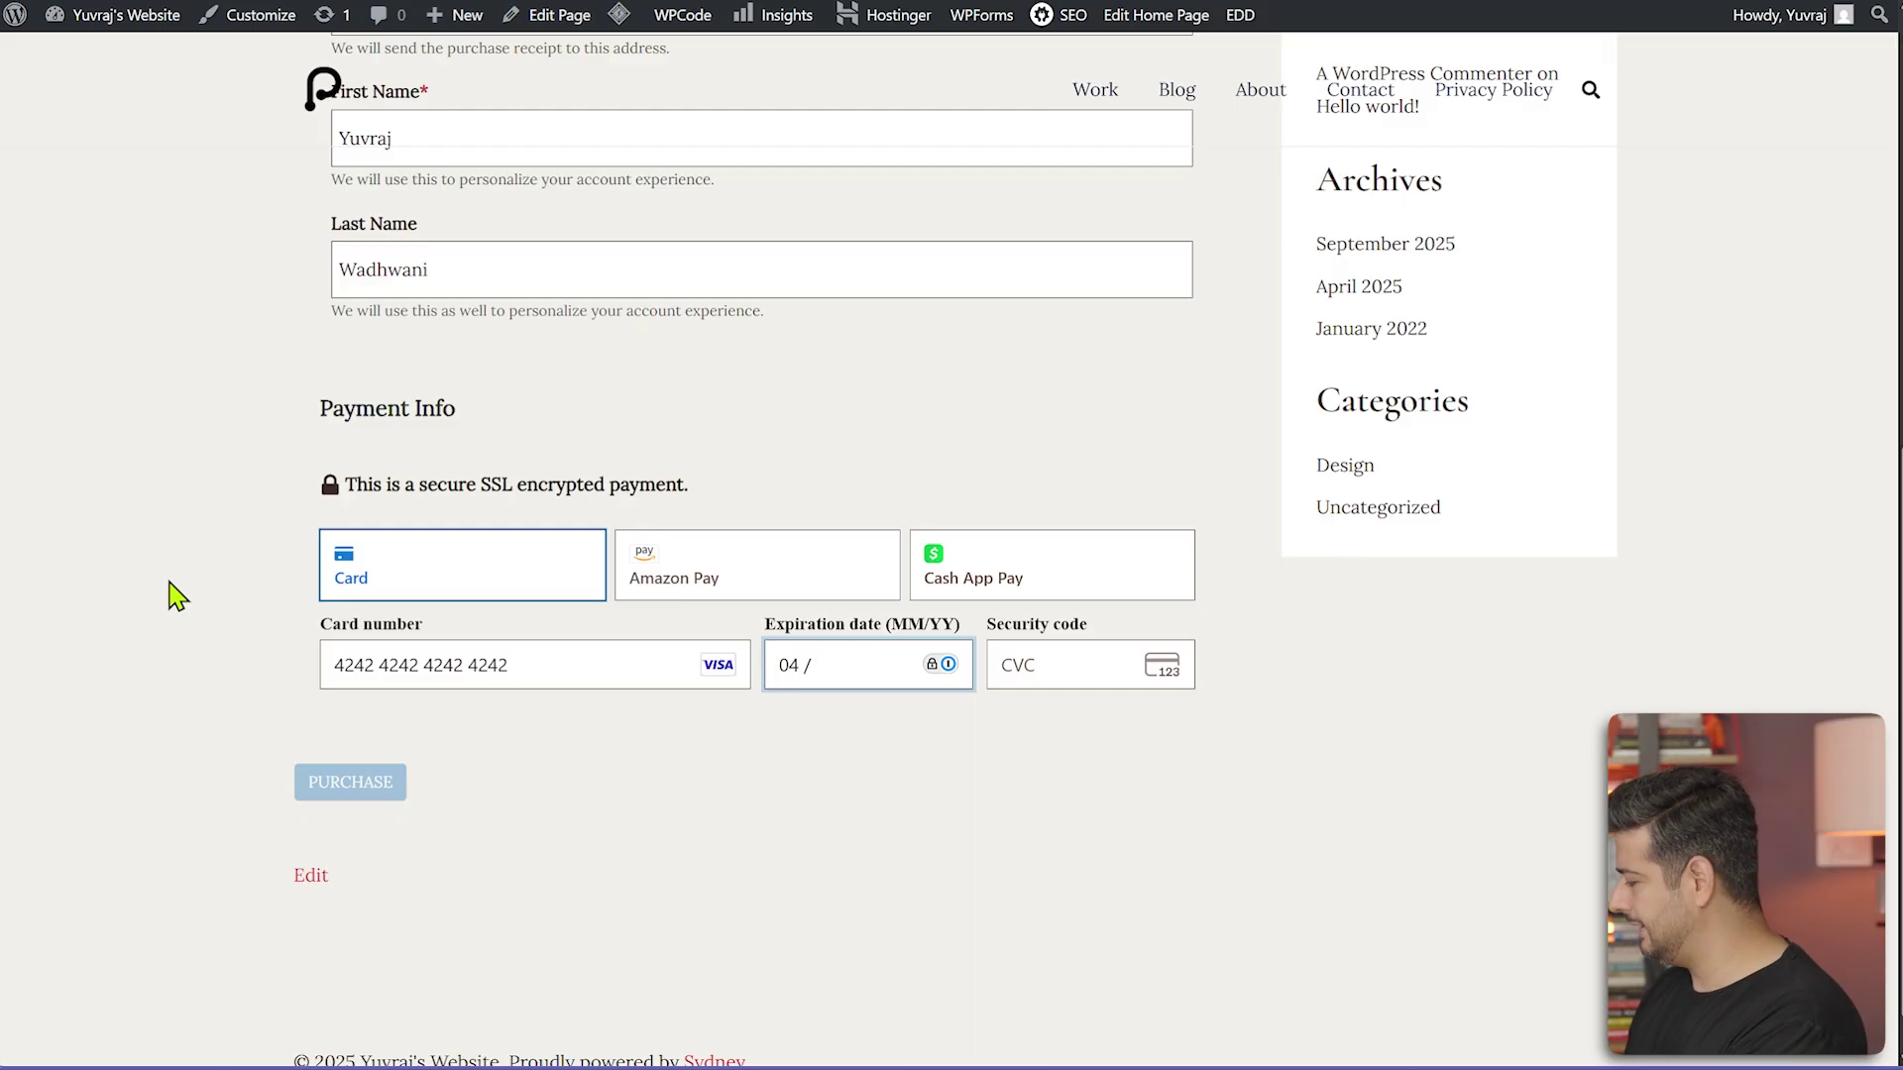
text(27768)
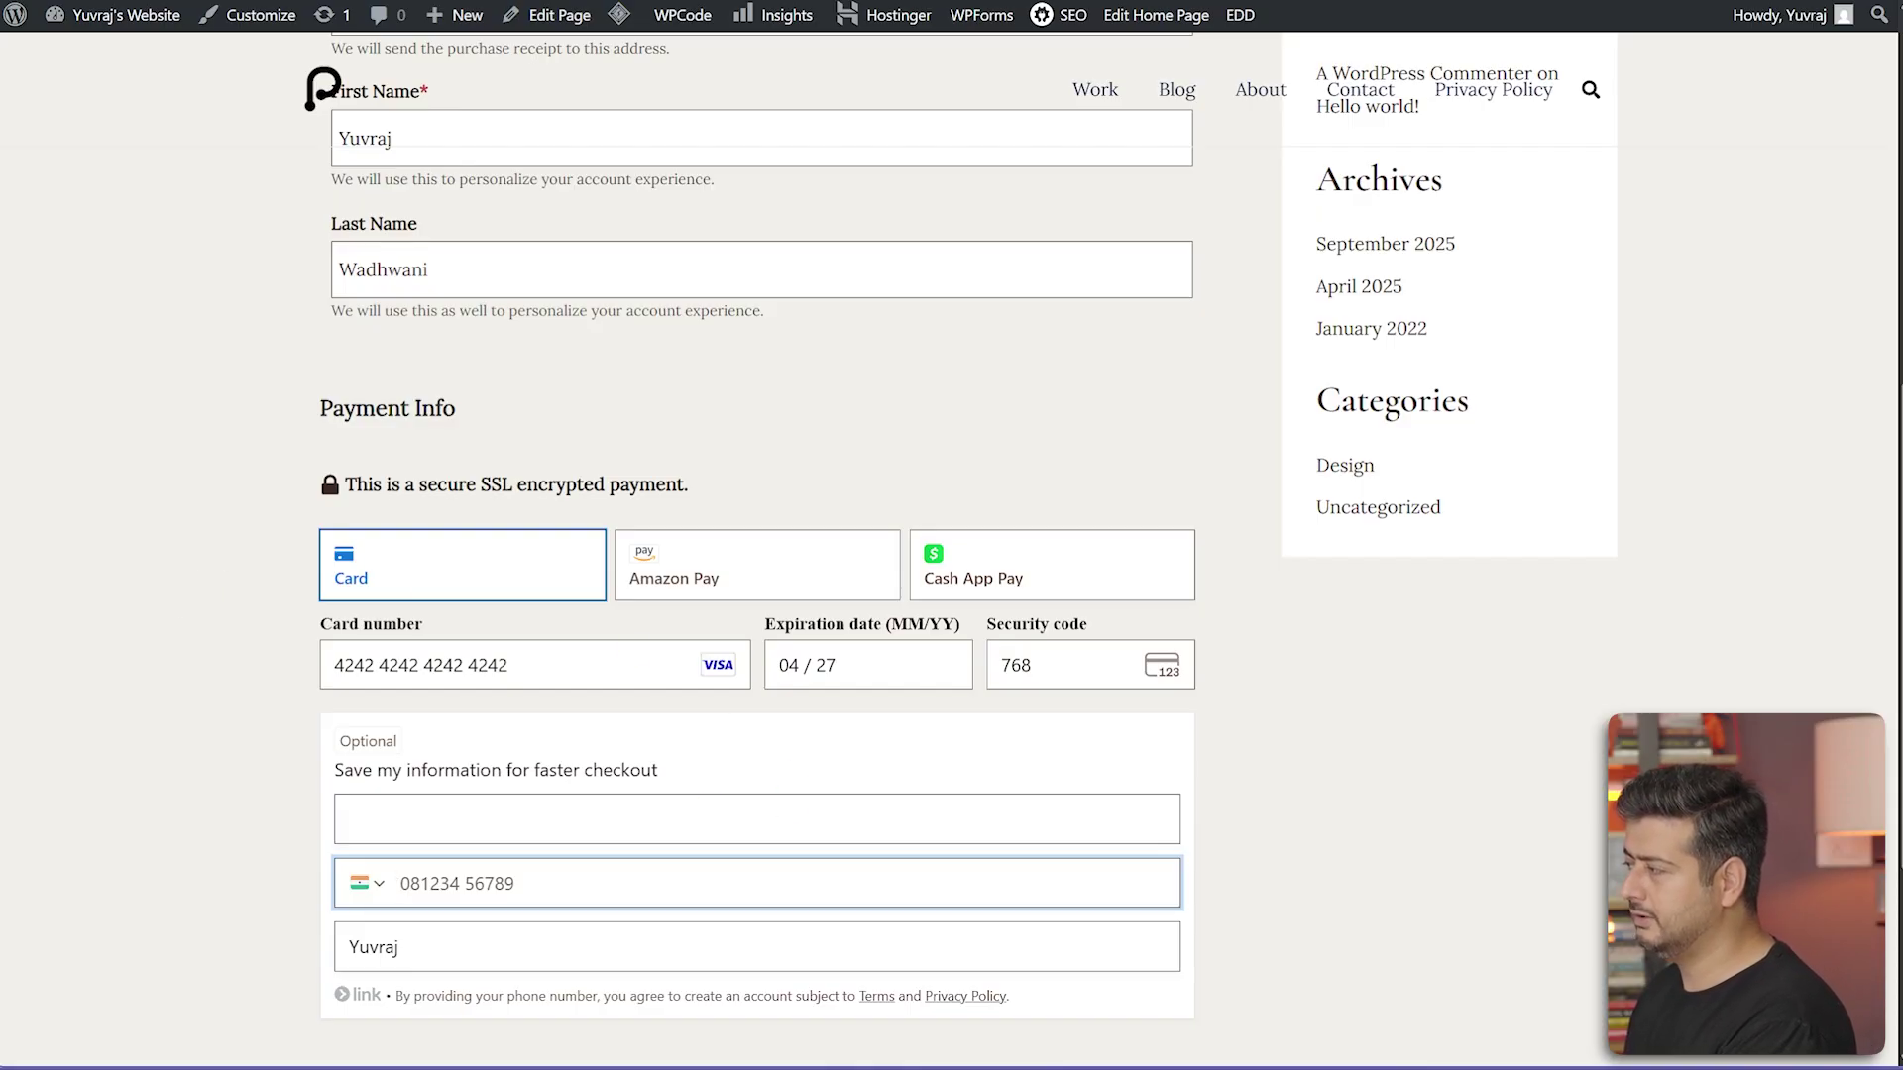
- Clear the email and name from the optional faster-checkout section and submit the purchase
click(756, 819)
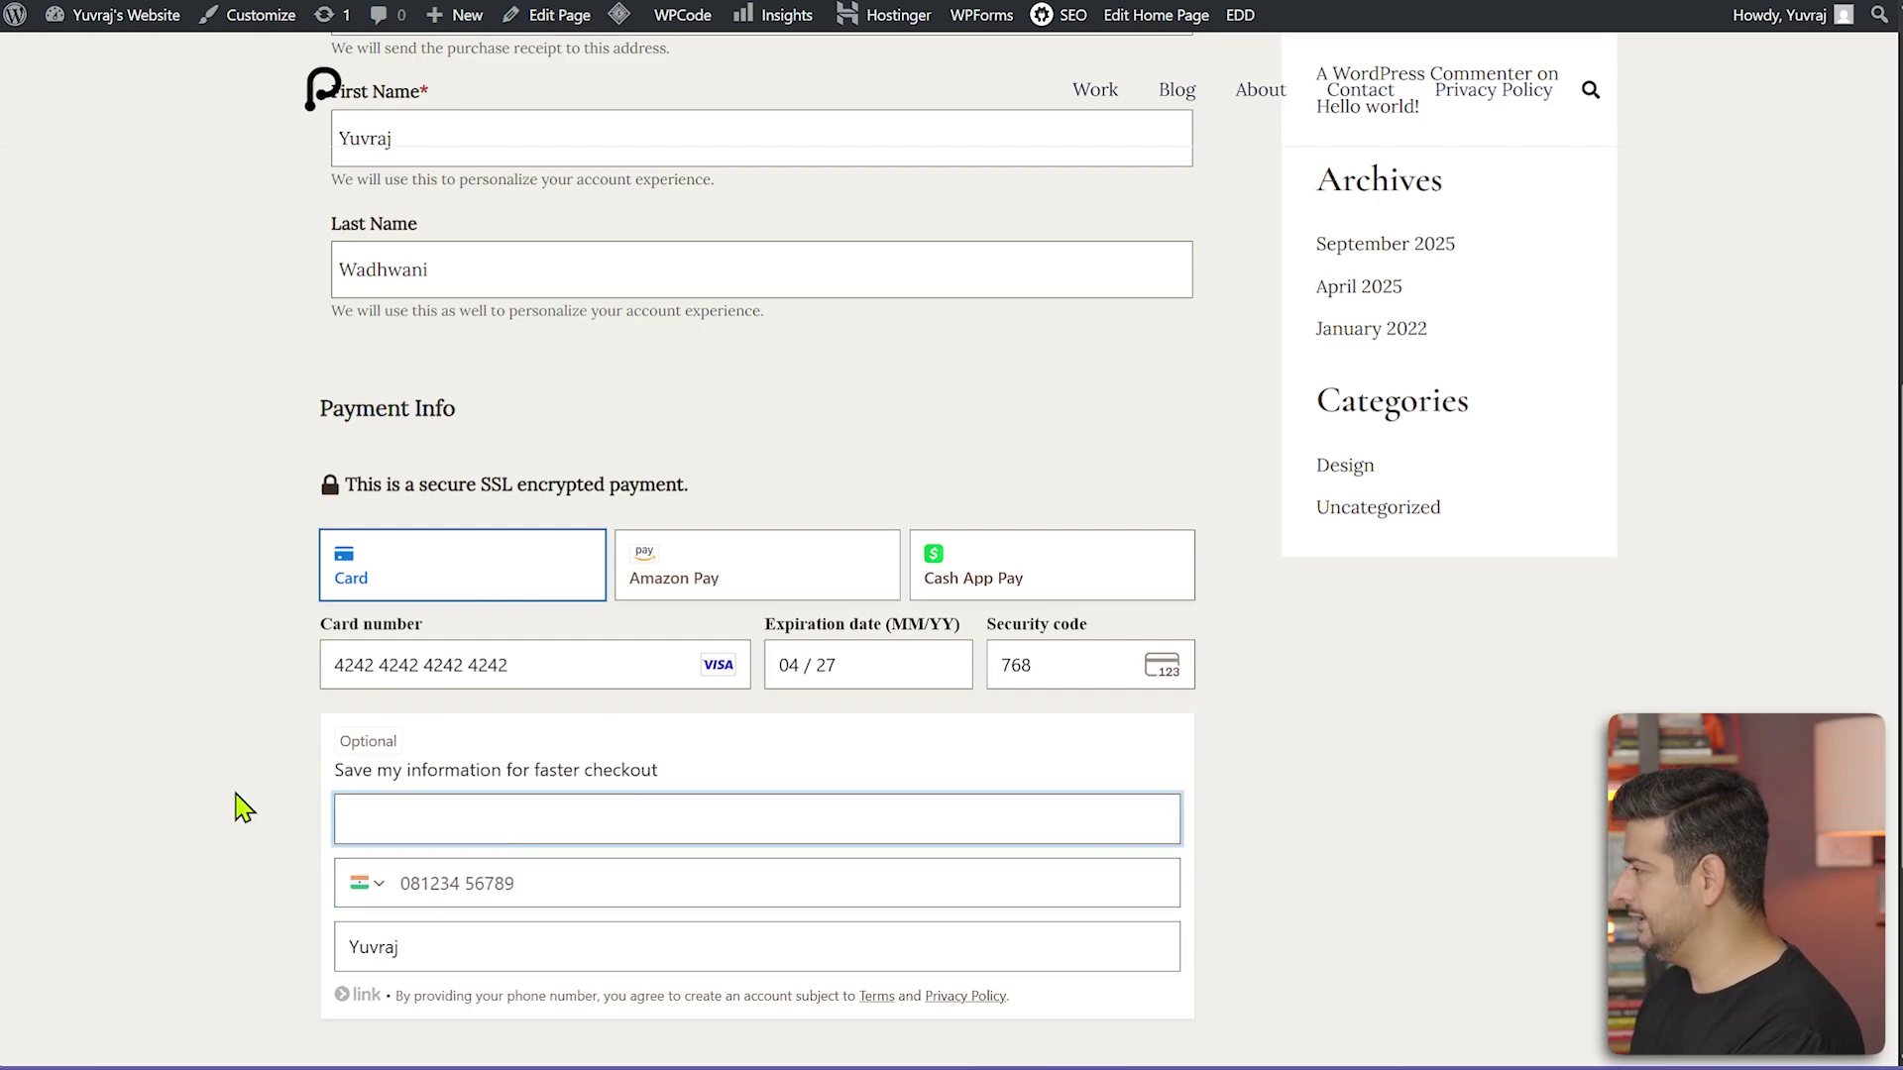
double_click(404, 945)
key(BackSpace)
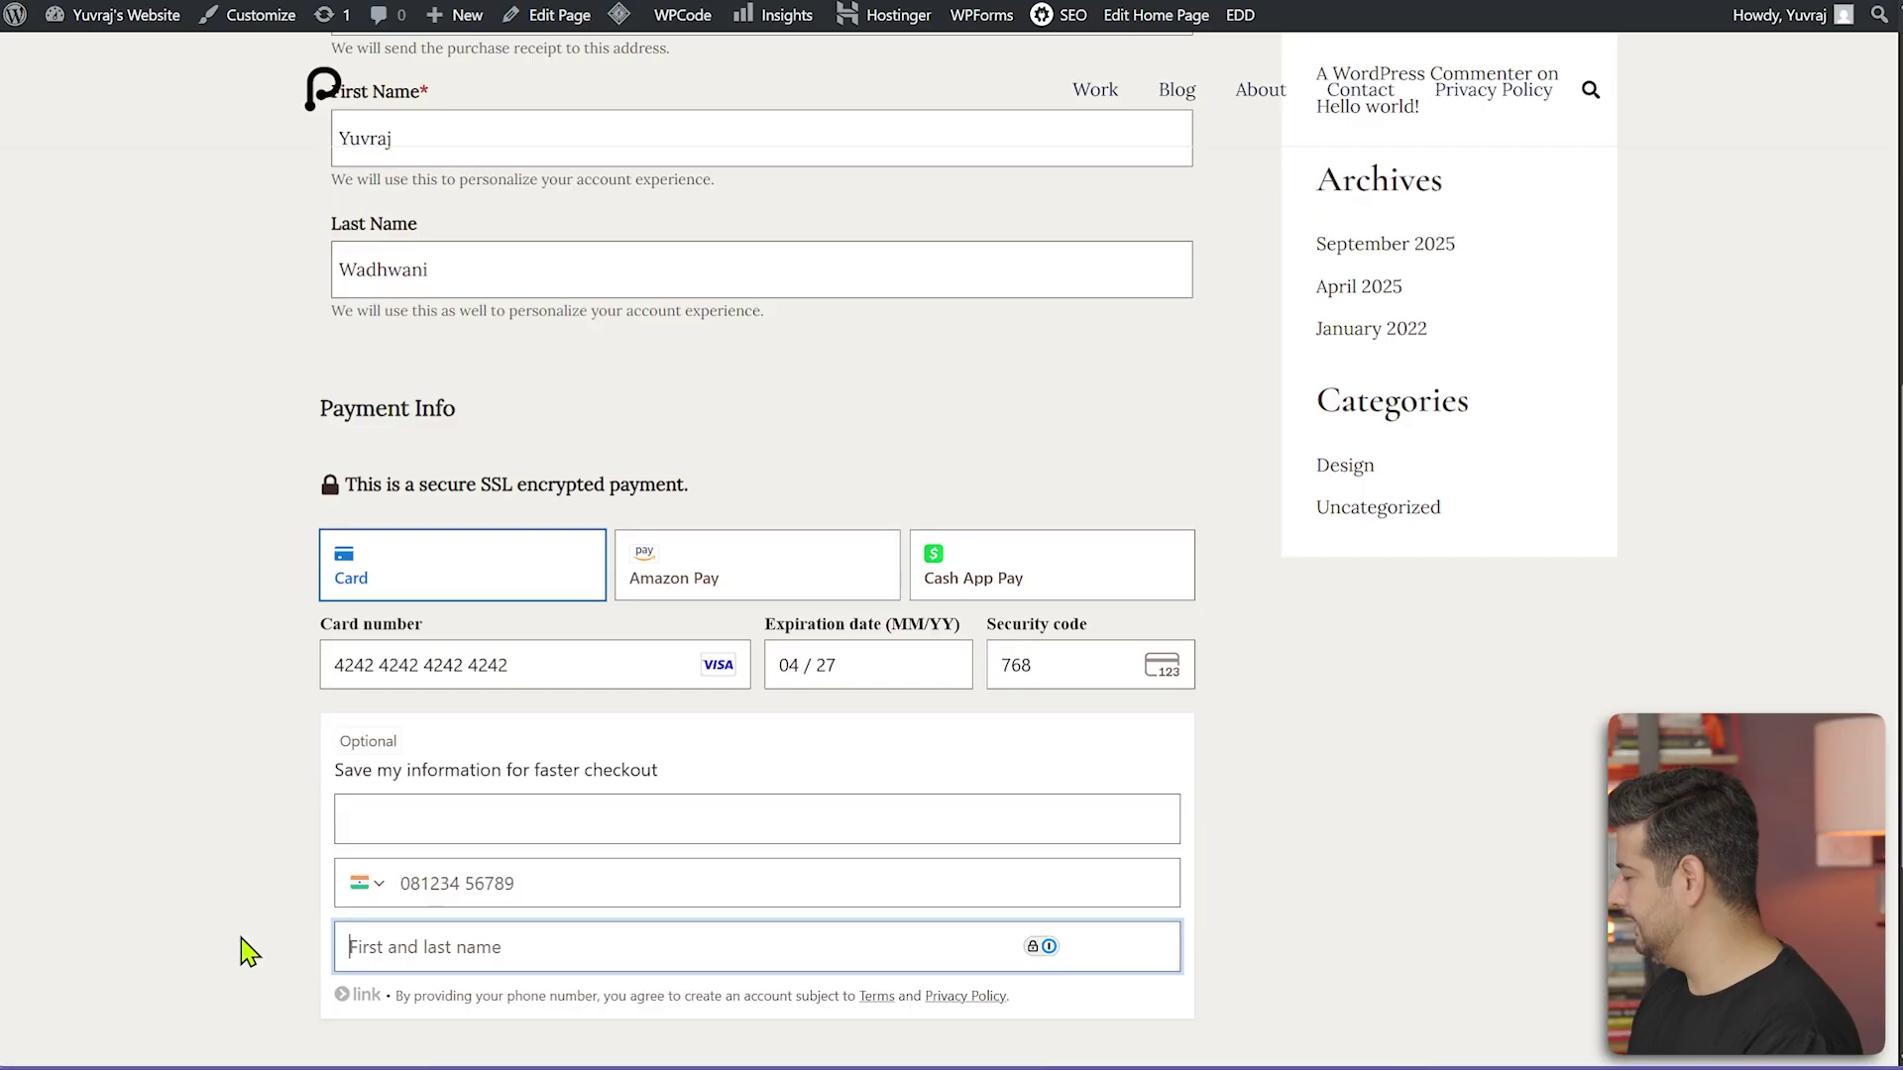
click(214, 773)
scroll(206, 749, down, 3)
scroll(169, 726, down, 1)
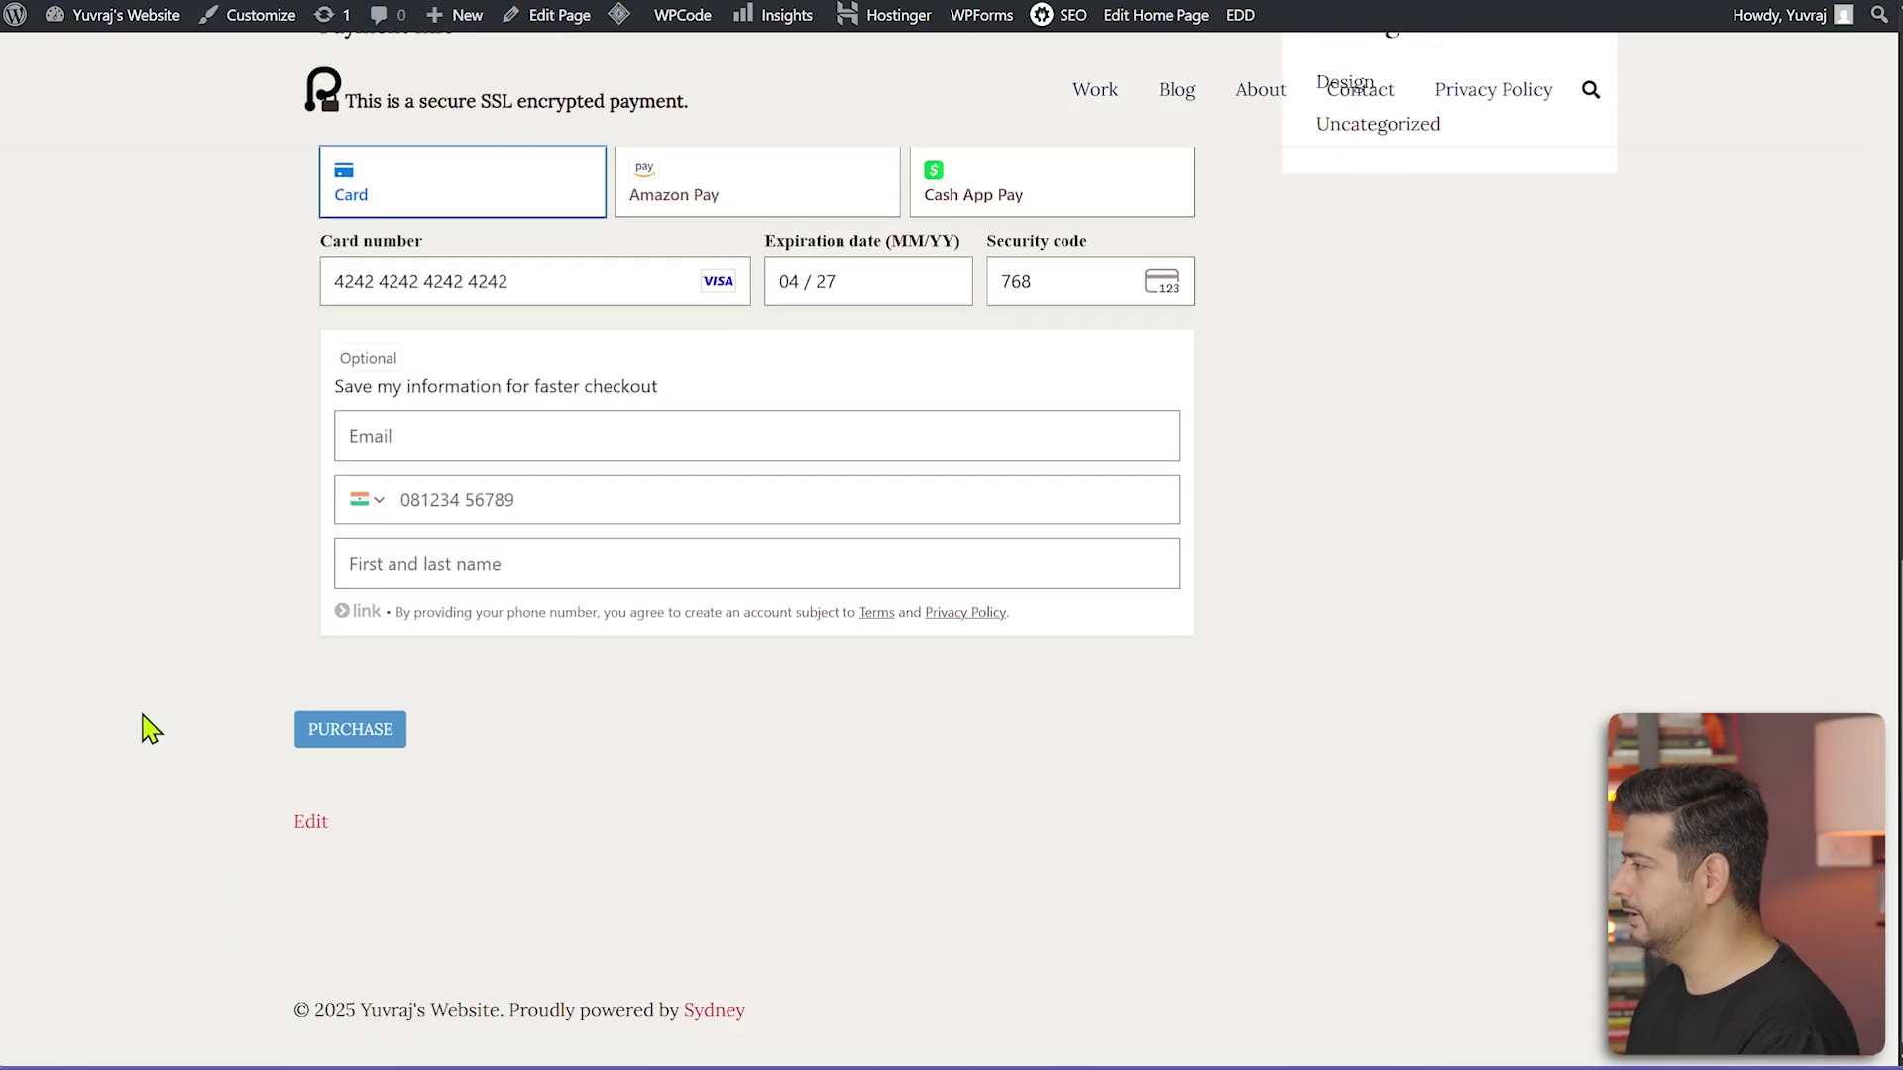
click(337, 731)
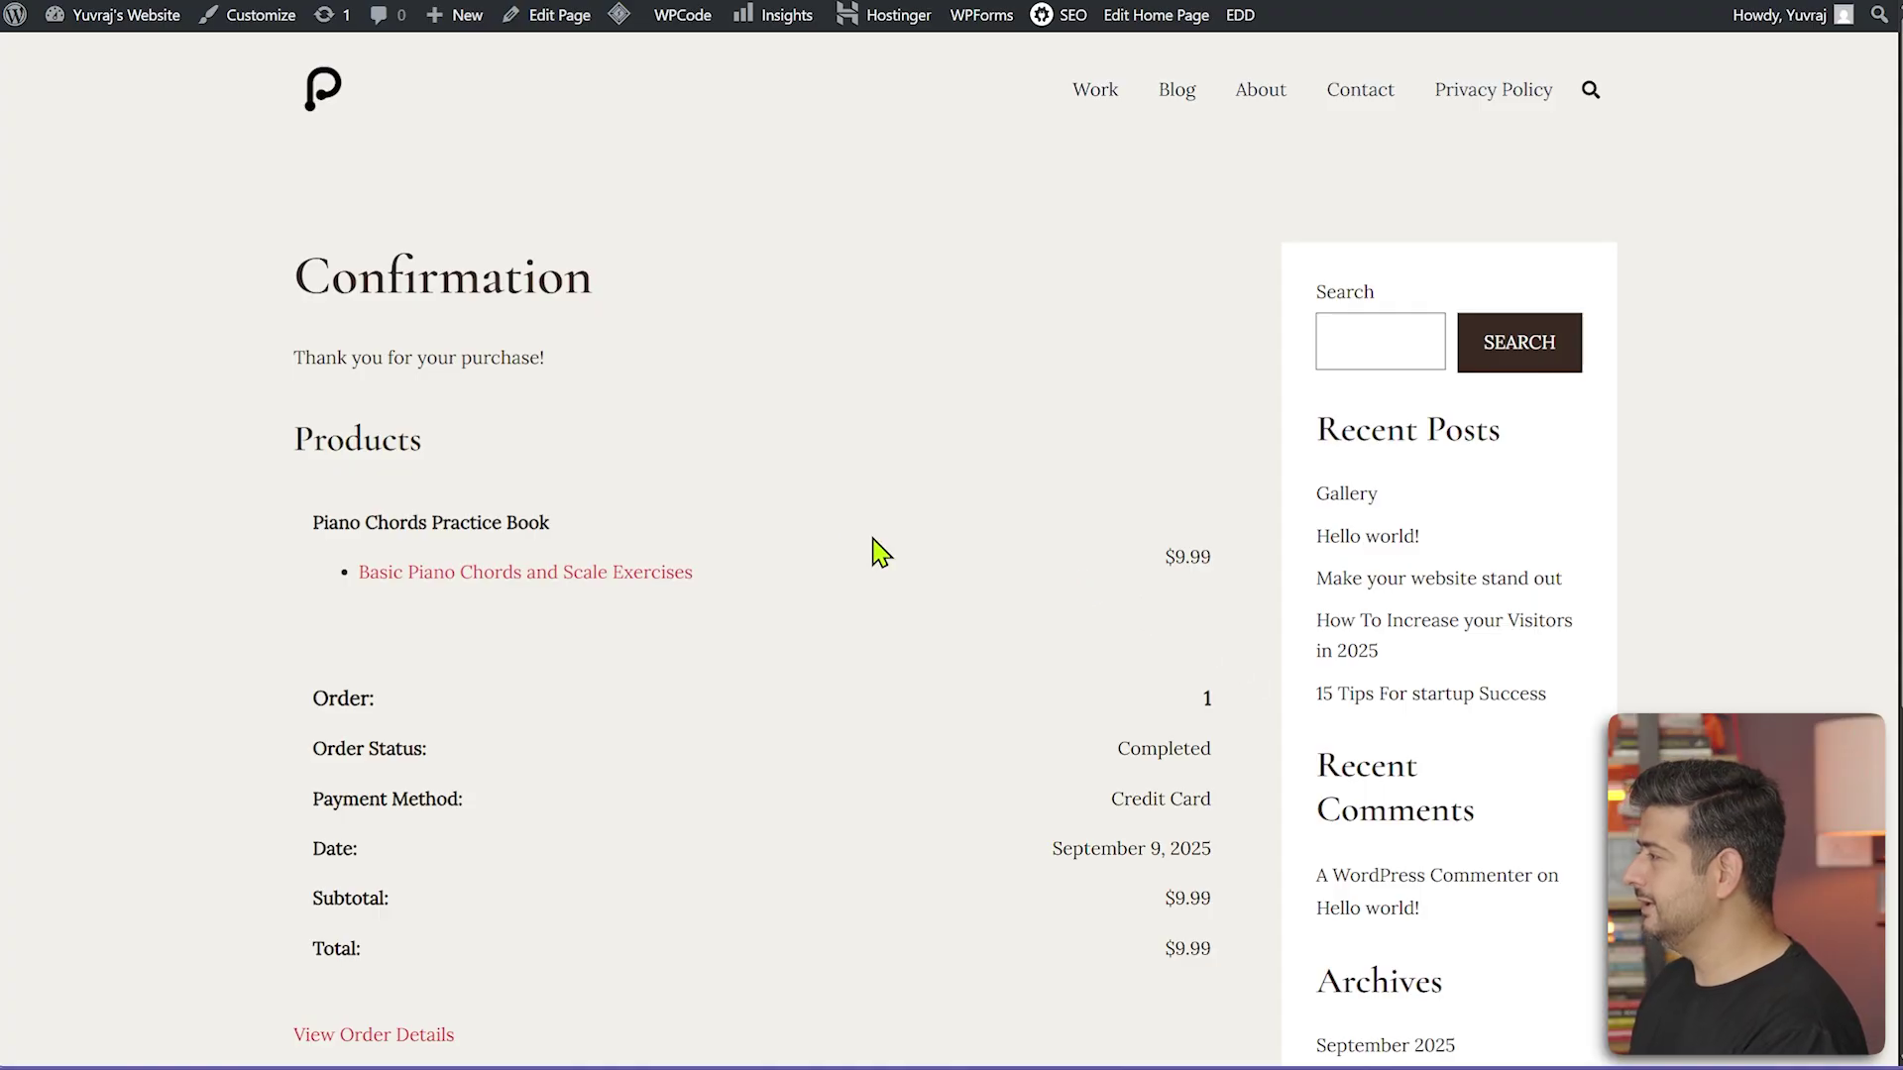
- Open the purchased file's download link in a new tab, check the offered file, and dismiss the download dialog
right_click(558, 590)
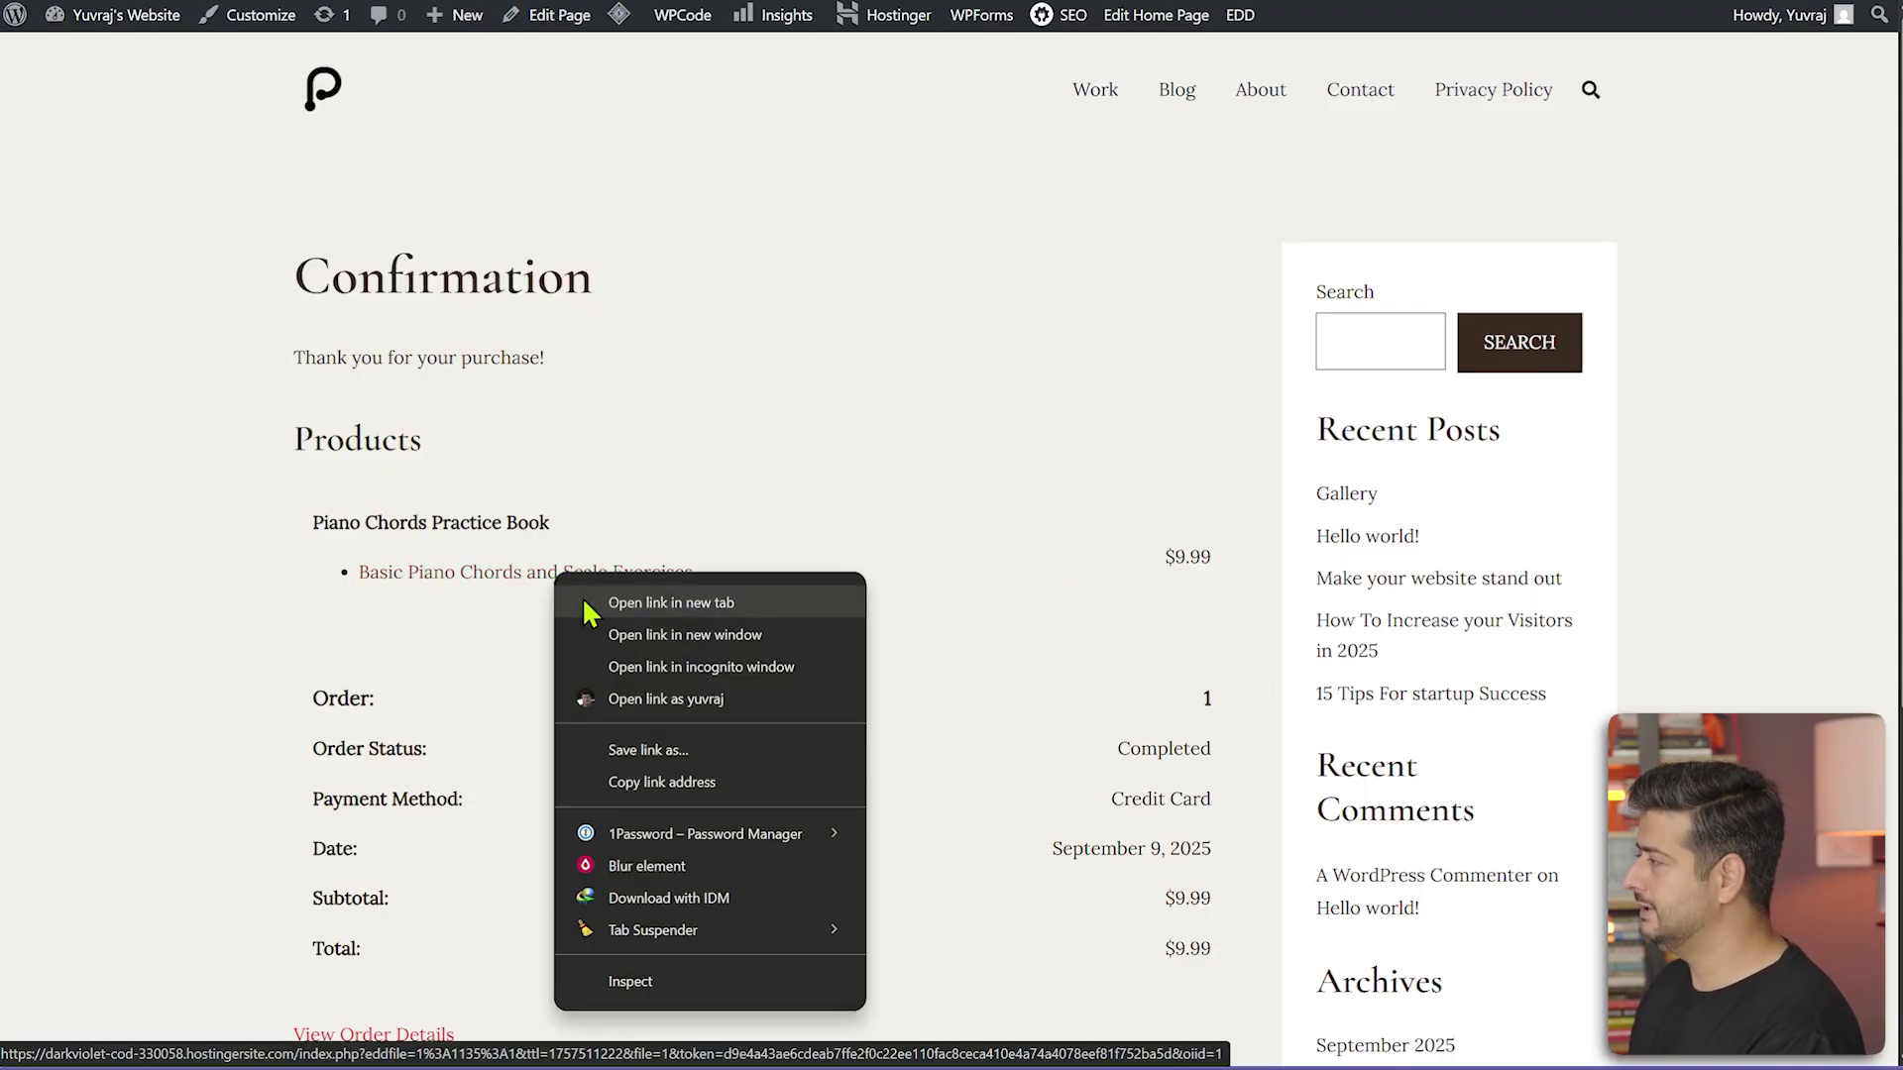
click(592, 601)
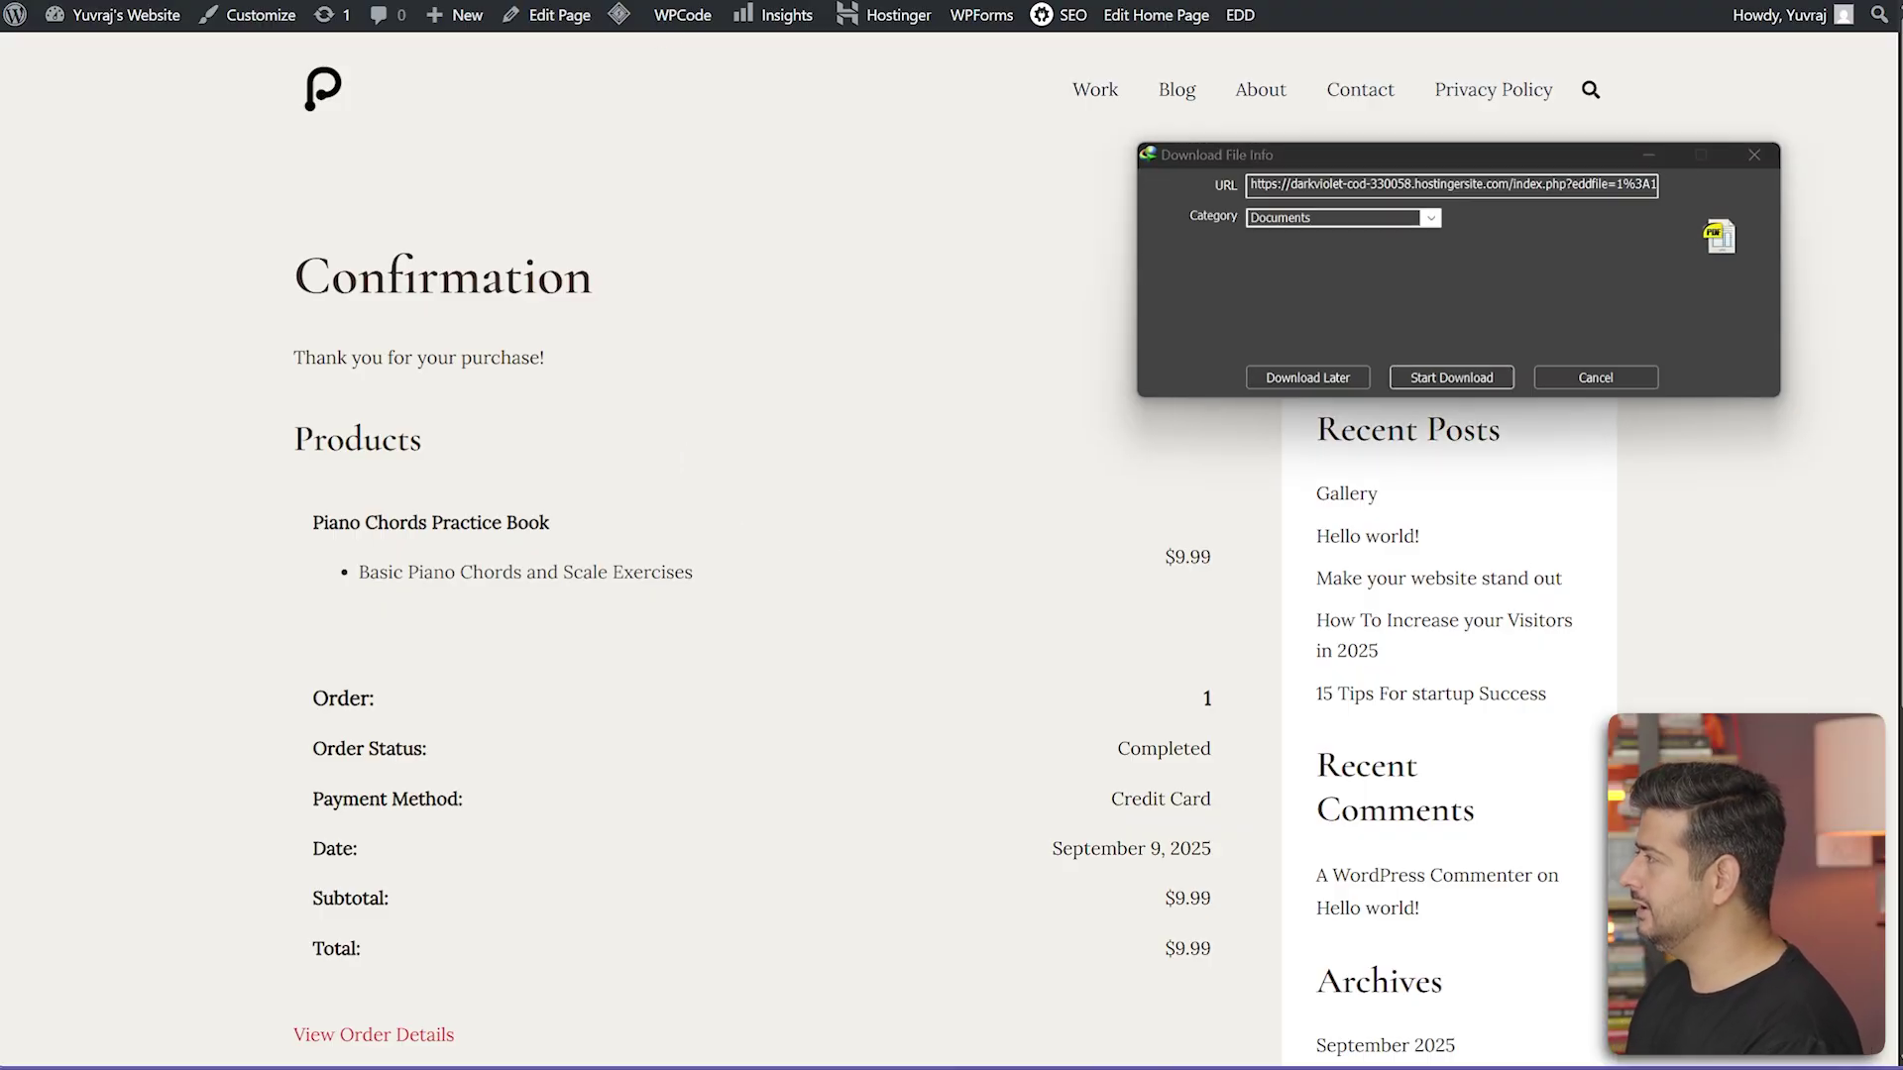
drag(1384, 153, 927, 268)
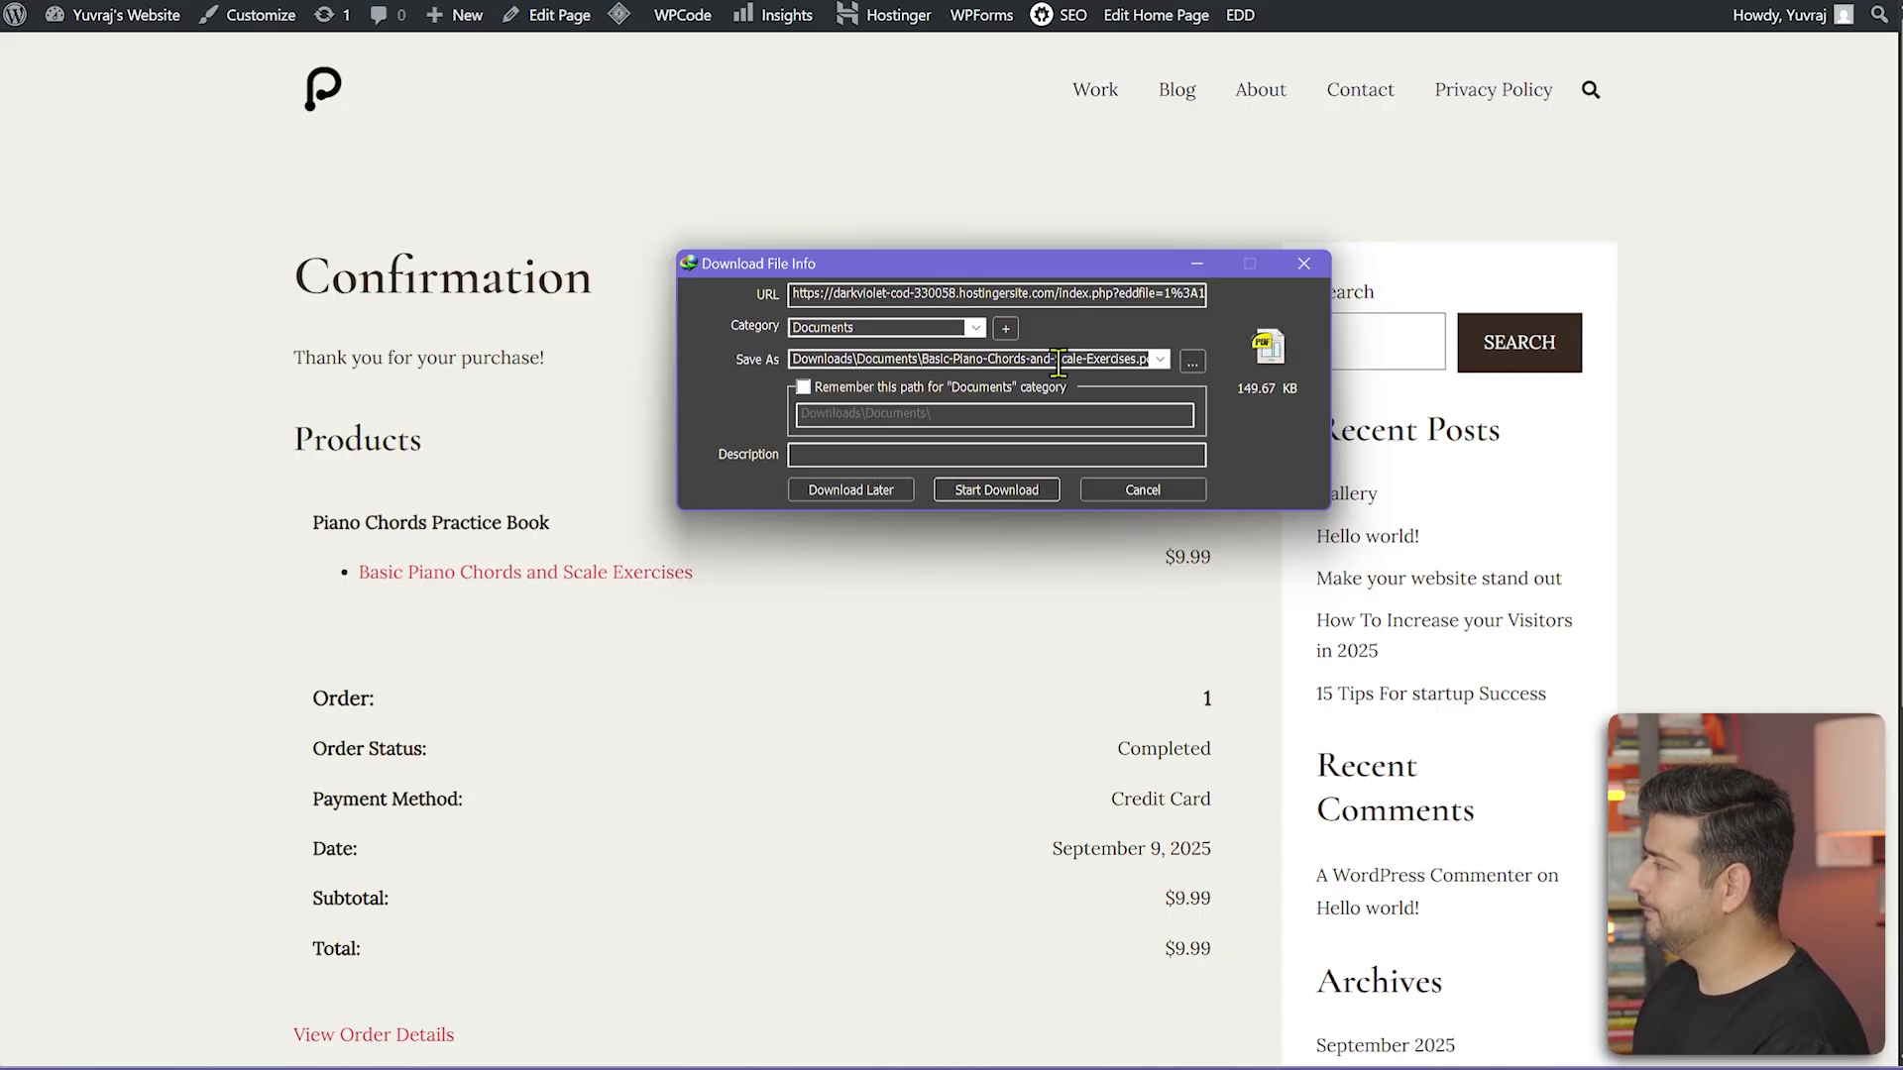
click(1303, 263)
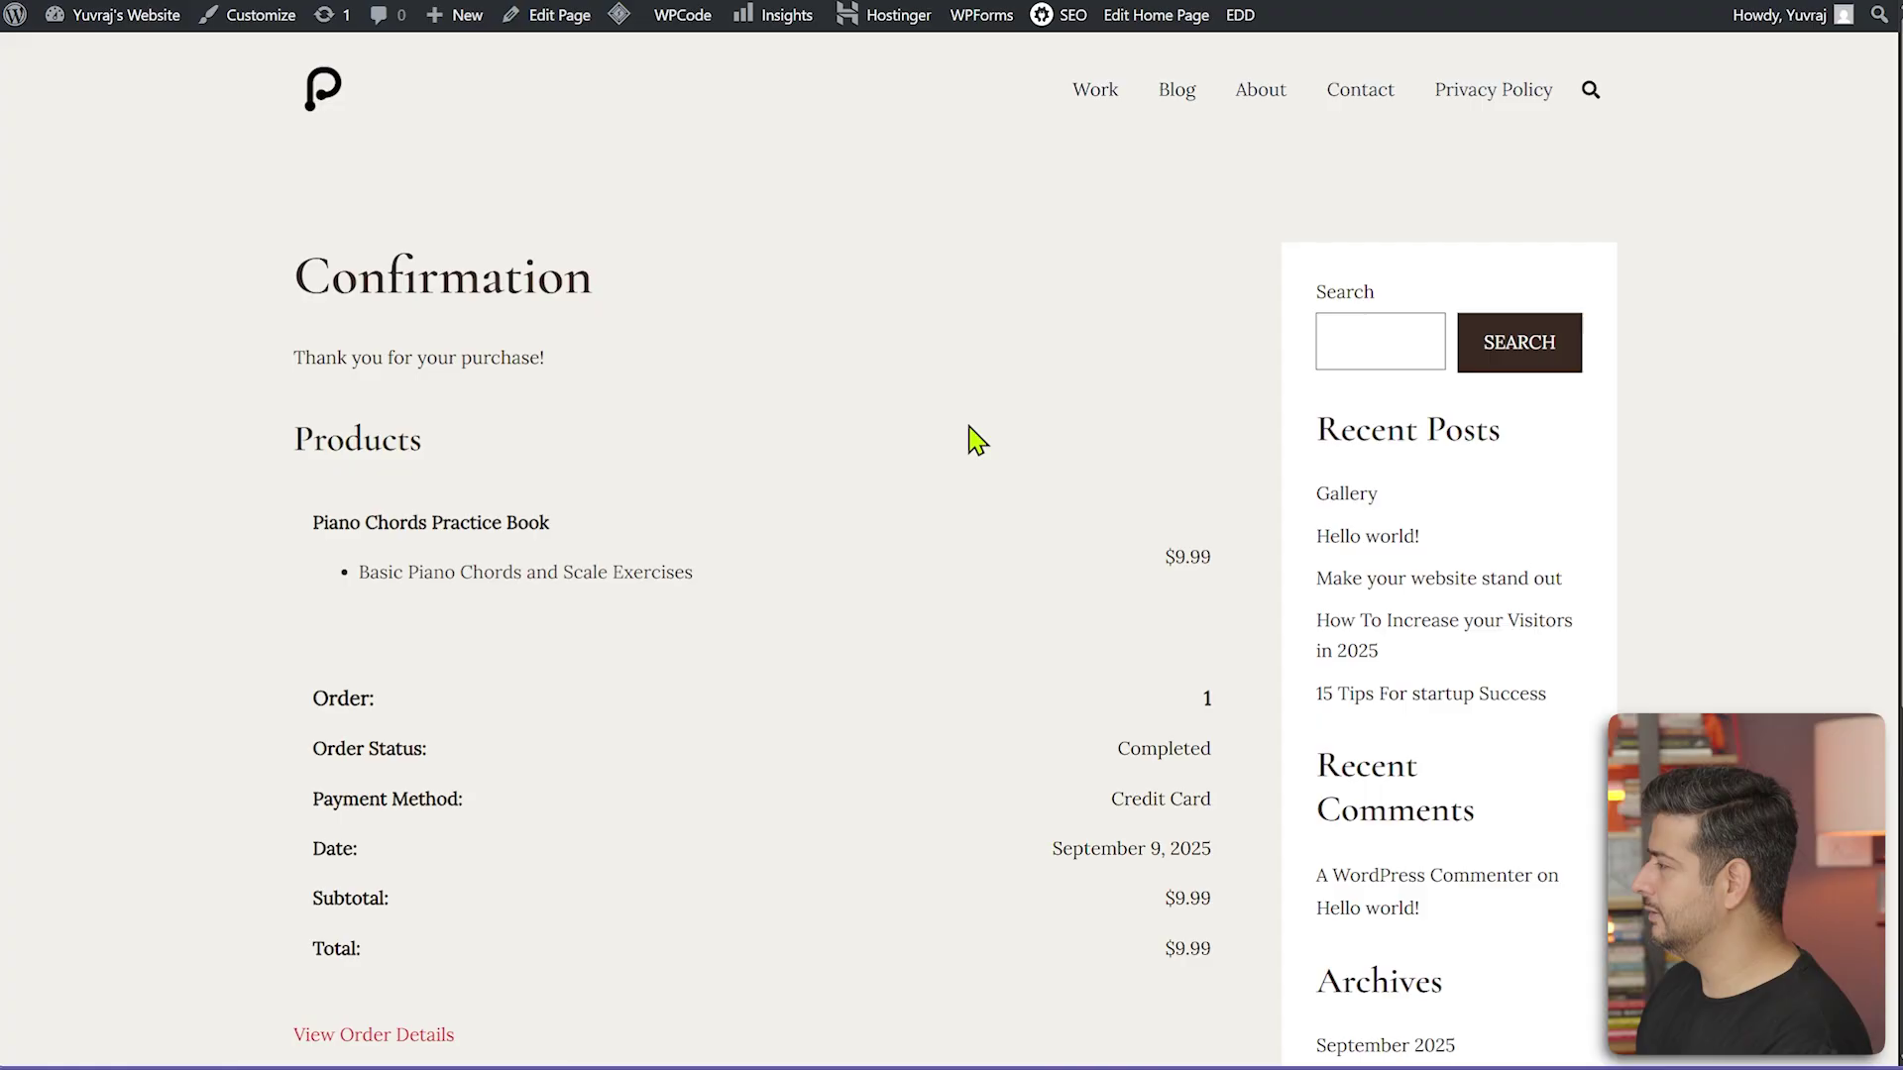
- Look over the purchase confirmation and open the order details to view the receipt
scroll(952, 441, down, 2)
scroll(888, 453, down, 2)
scroll(574, 429, up, 2)
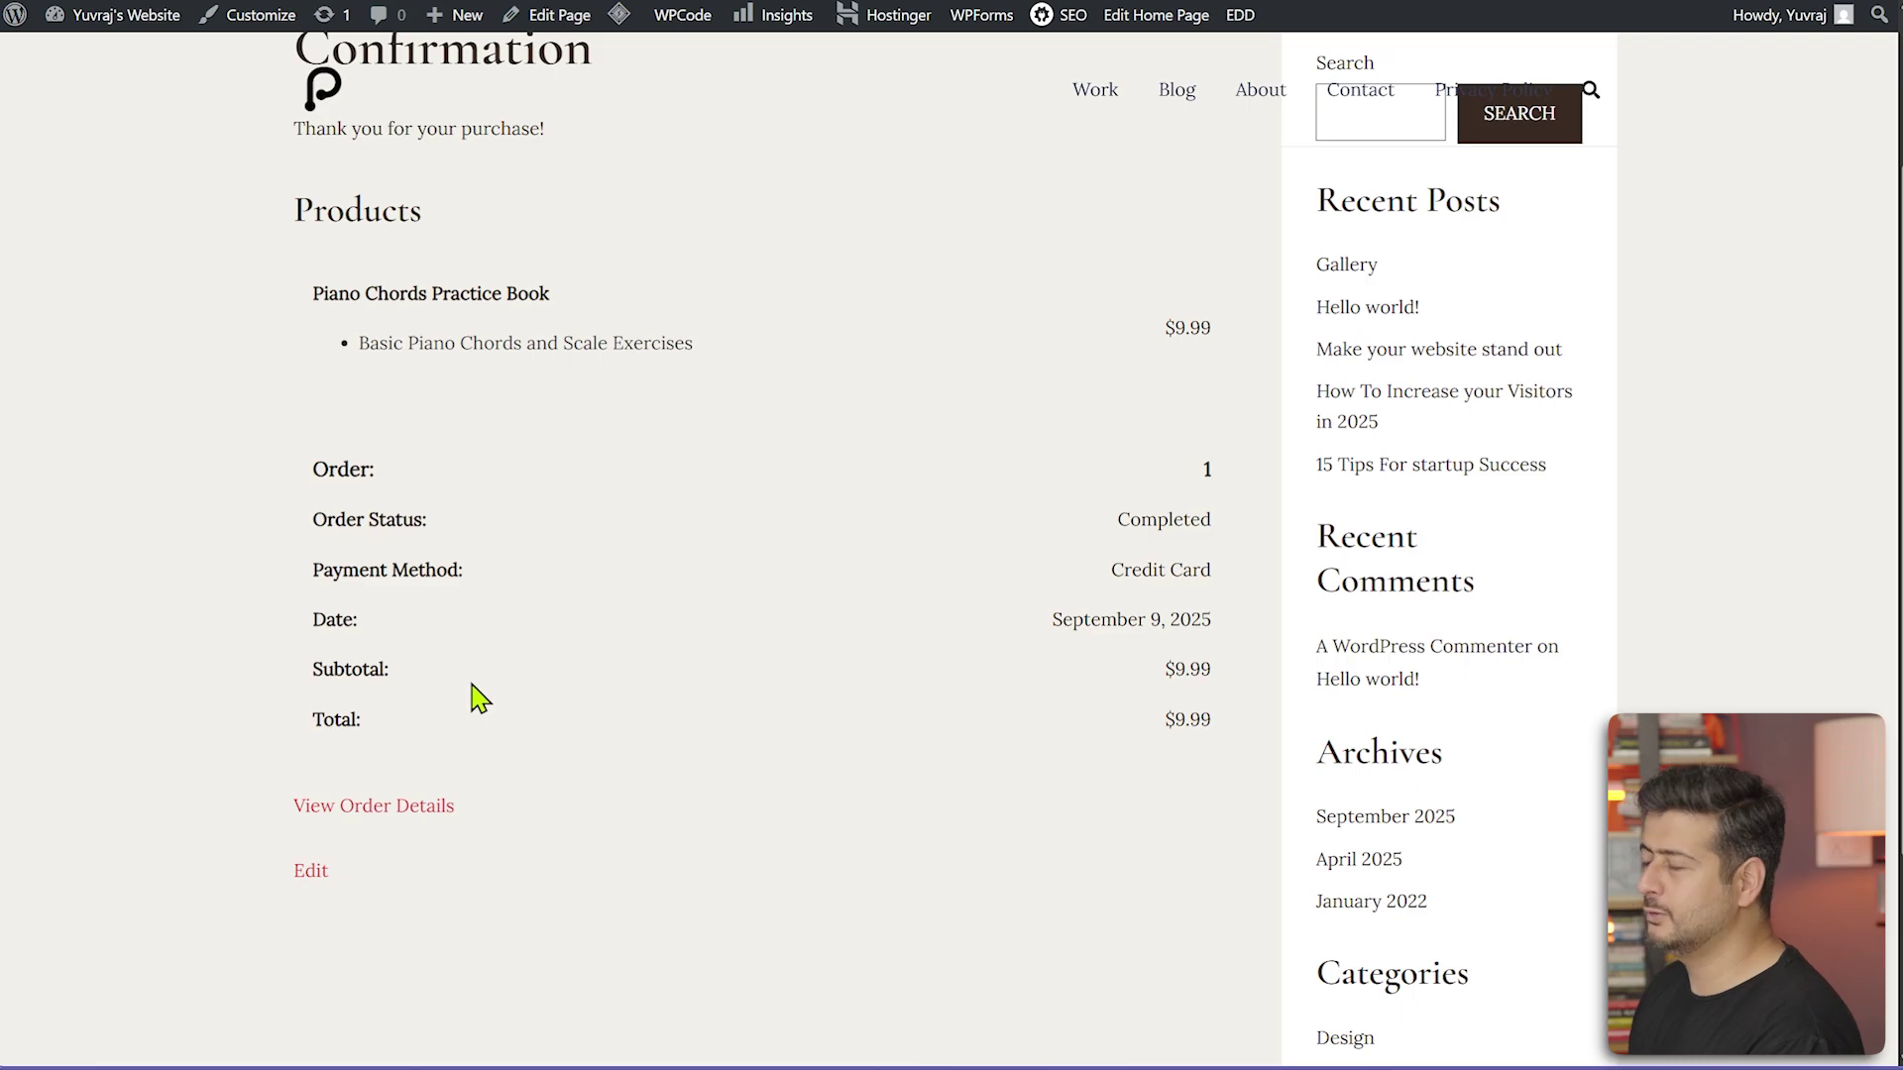
click(389, 808)
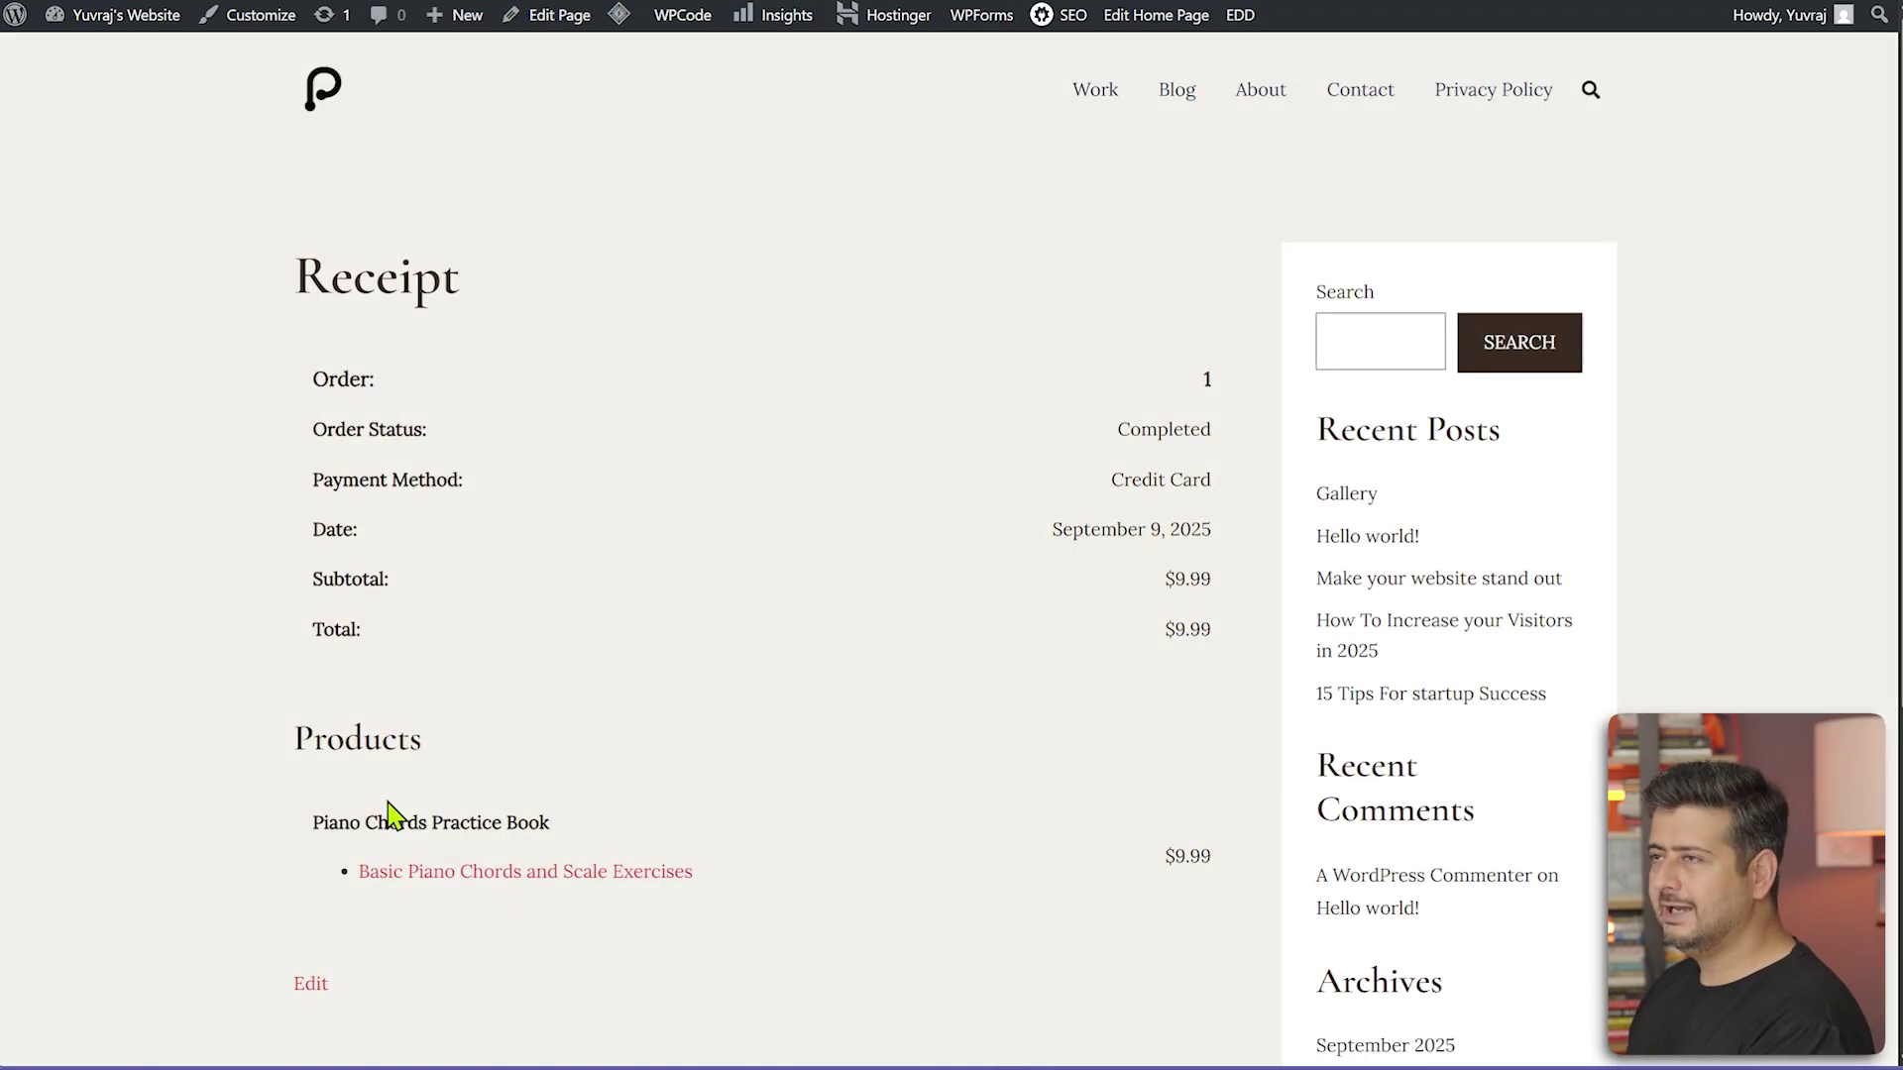